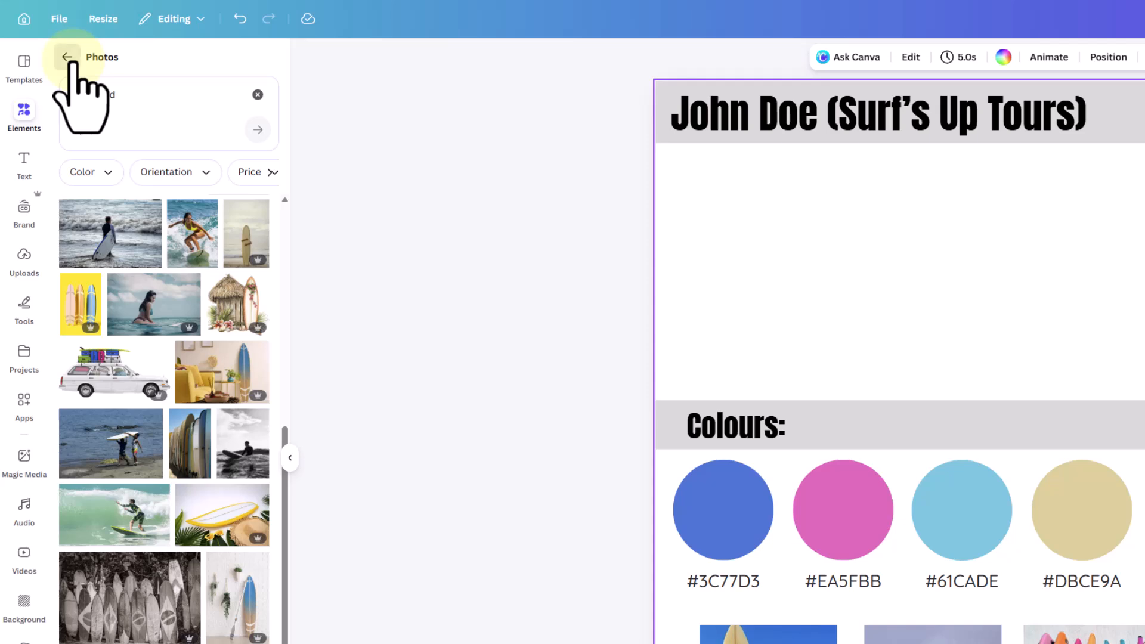
# Add a circle from the basic shapes and place it in the blank area above the Colours heading.
pyautogui.click(70, 59)
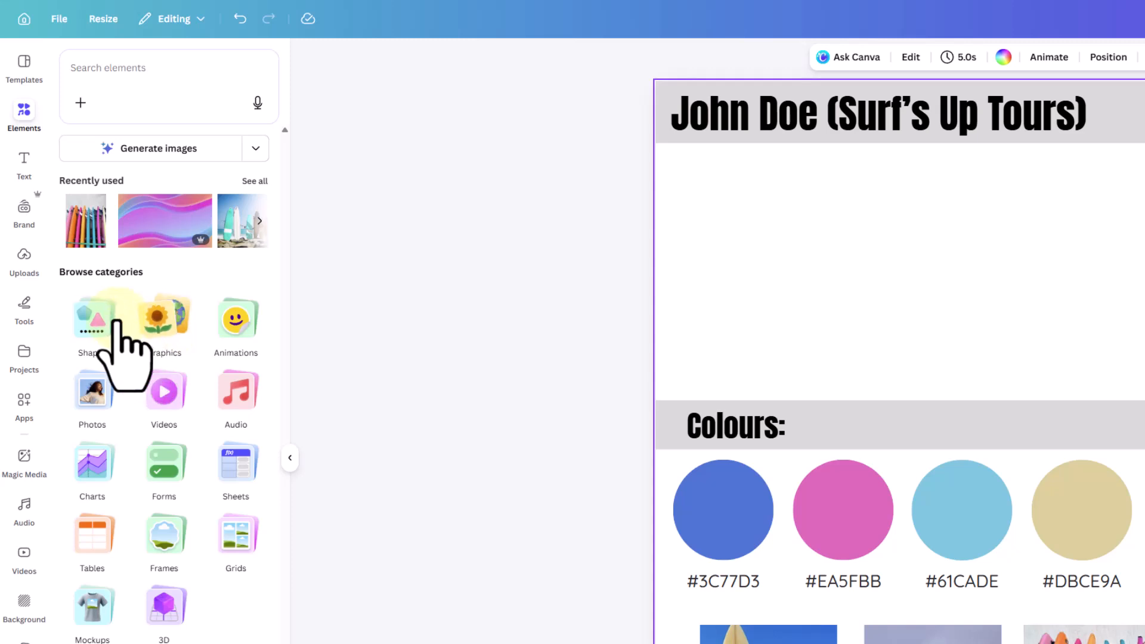
pyautogui.click(95, 322)
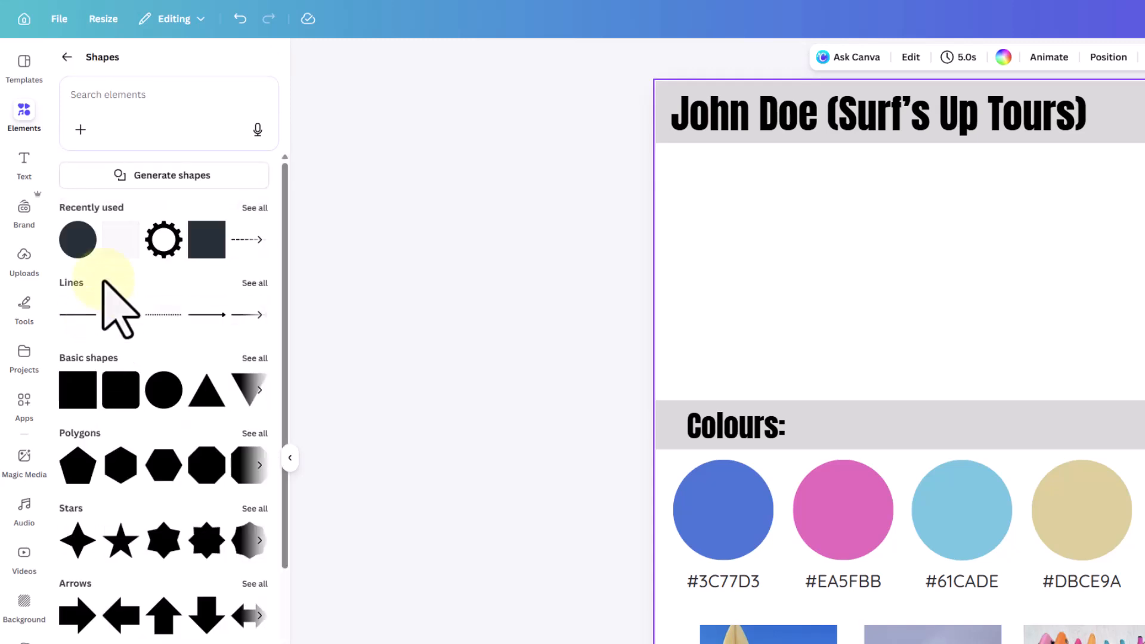
pyautogui.scroll(-7, 227, 421)
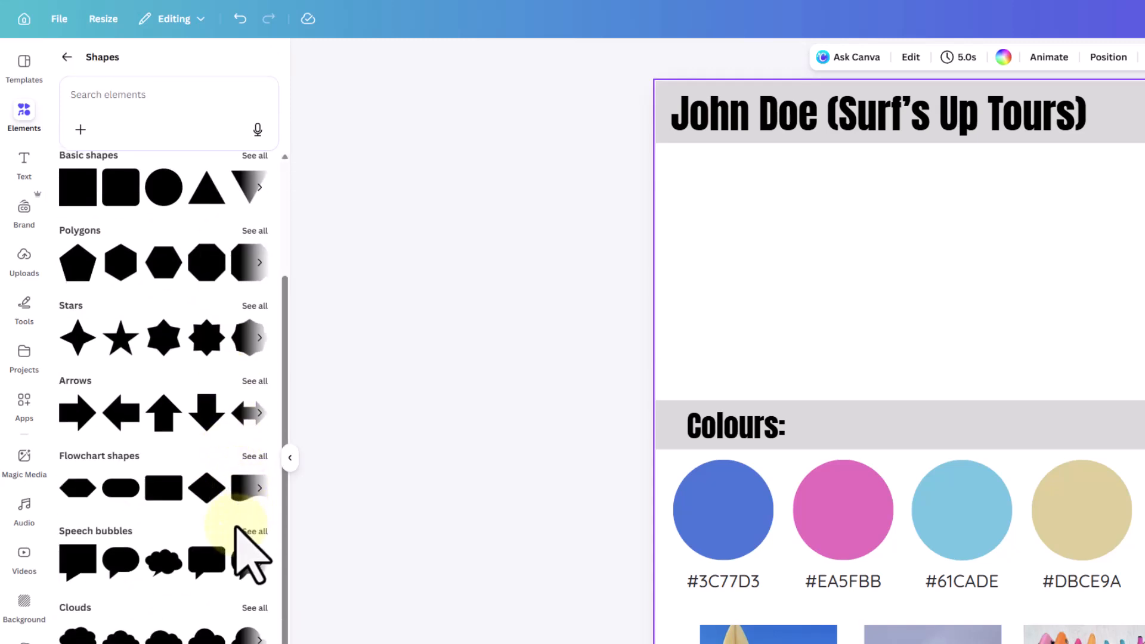
pyautogui.scroll(-3, 231, 548)
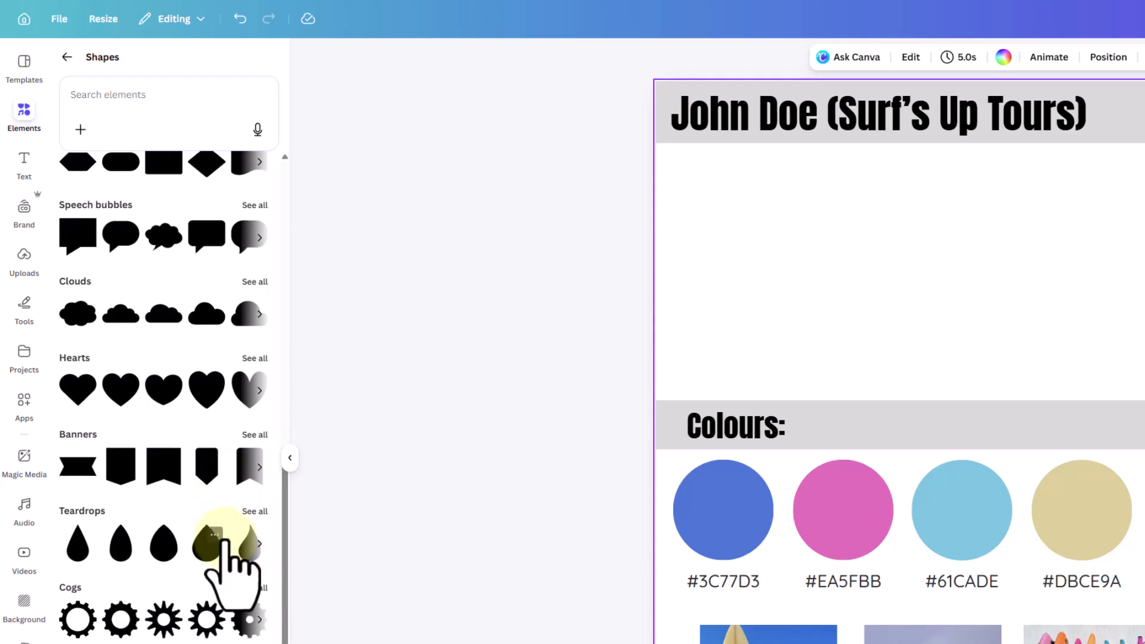
pyautogui.scroll(8, 222, 540)
pyautogui.scroll(2, 220, 512)
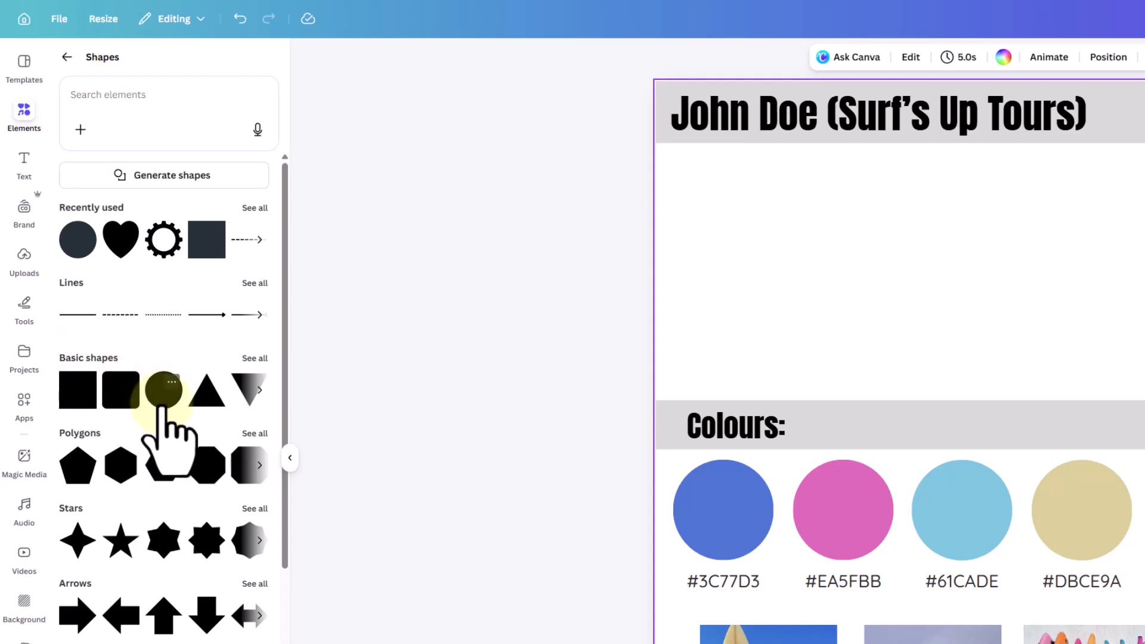
pyautogui.click(255, 358)
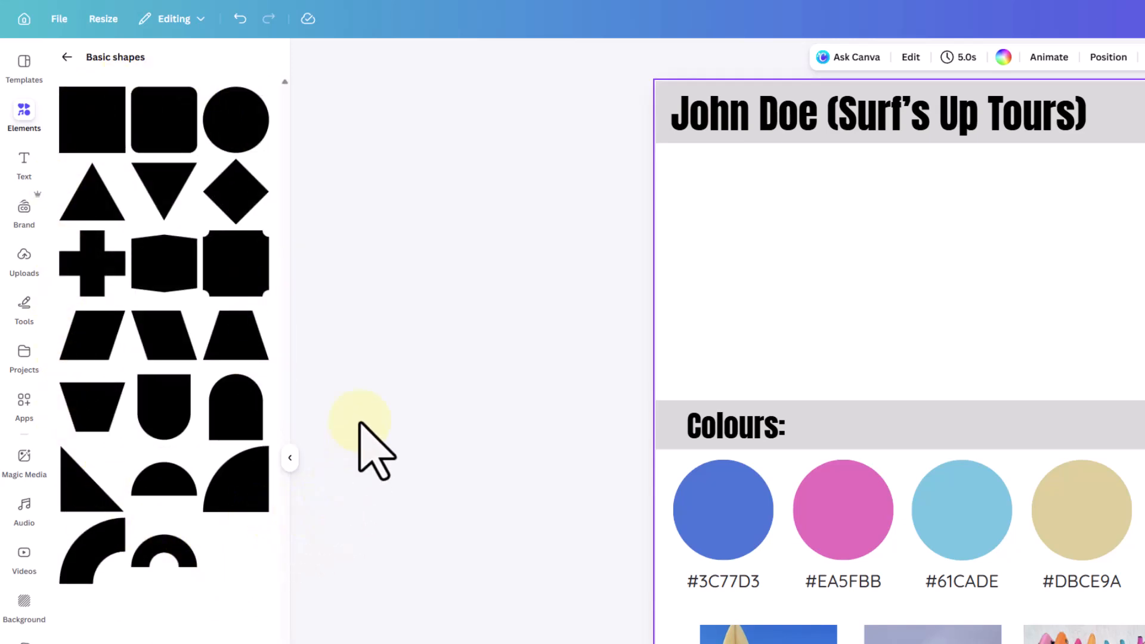
pyautogui.click(233, 116)
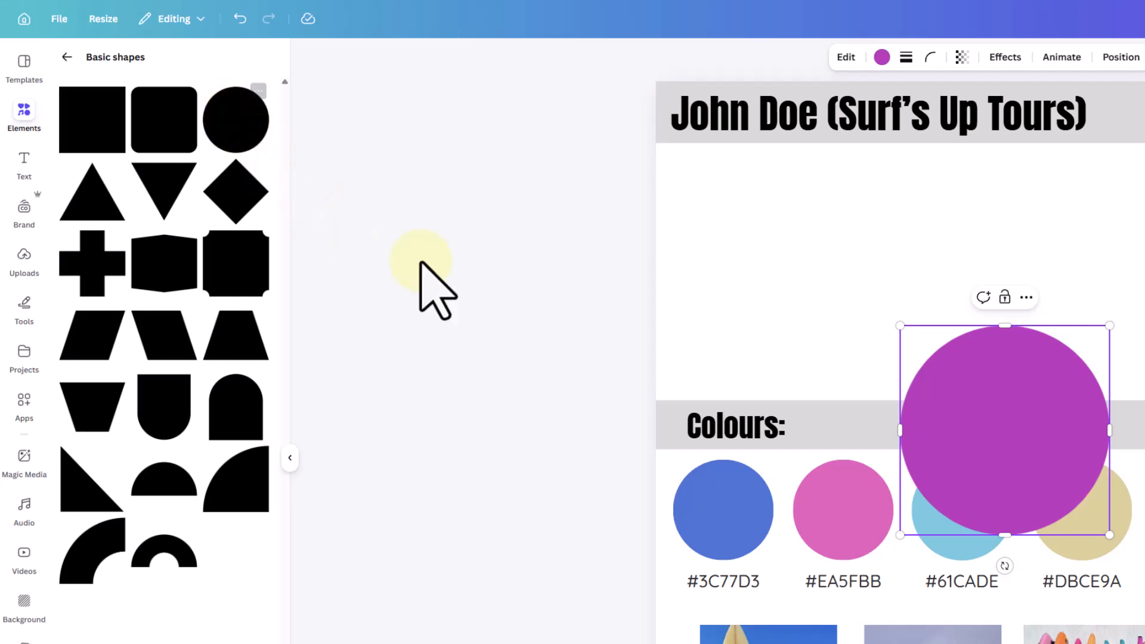
pyautogui.moveTo(990, 410); pyautogui.dragTo(794, 224)
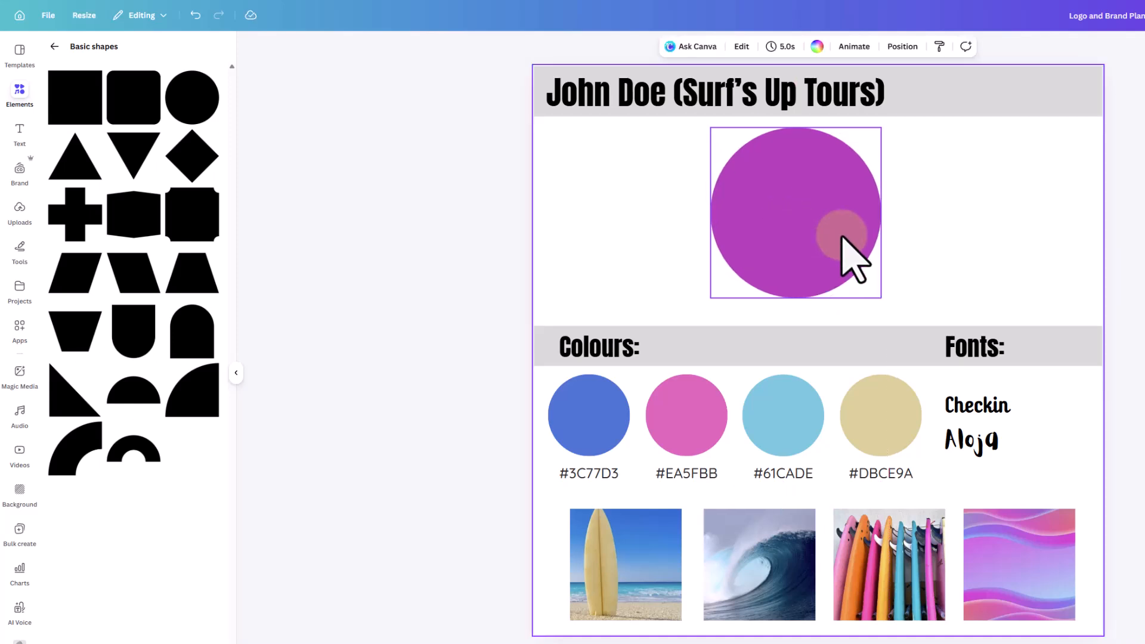
# Try the dashed and dotted border styles on the large circle and settle on a solid line.
pyautogui.click(842, 237)
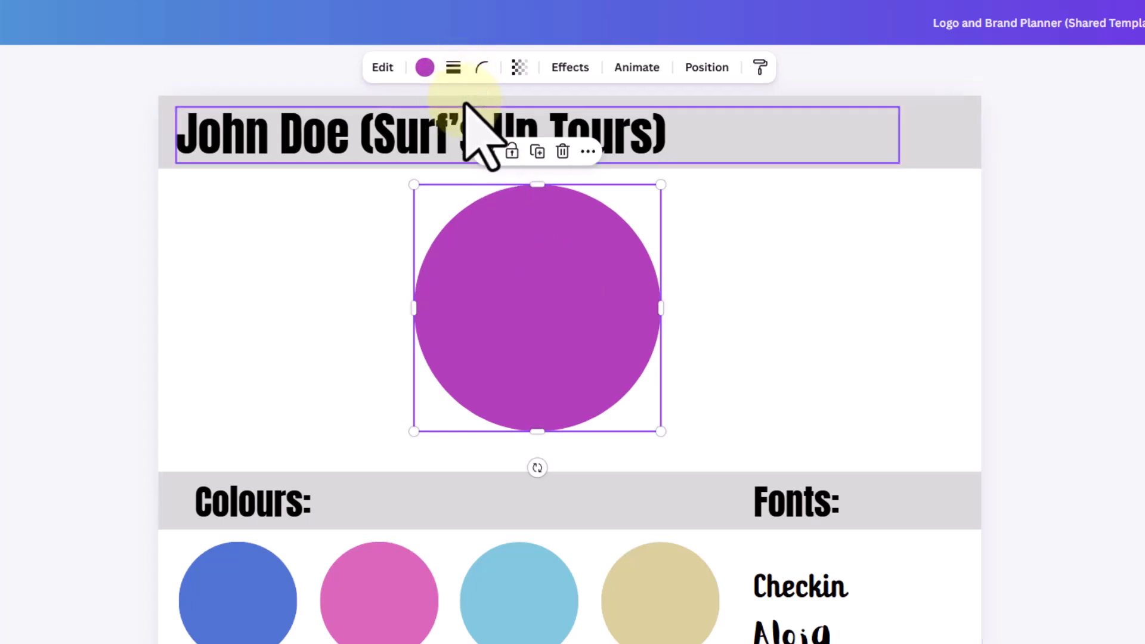
pyautogui.click(454, 69)
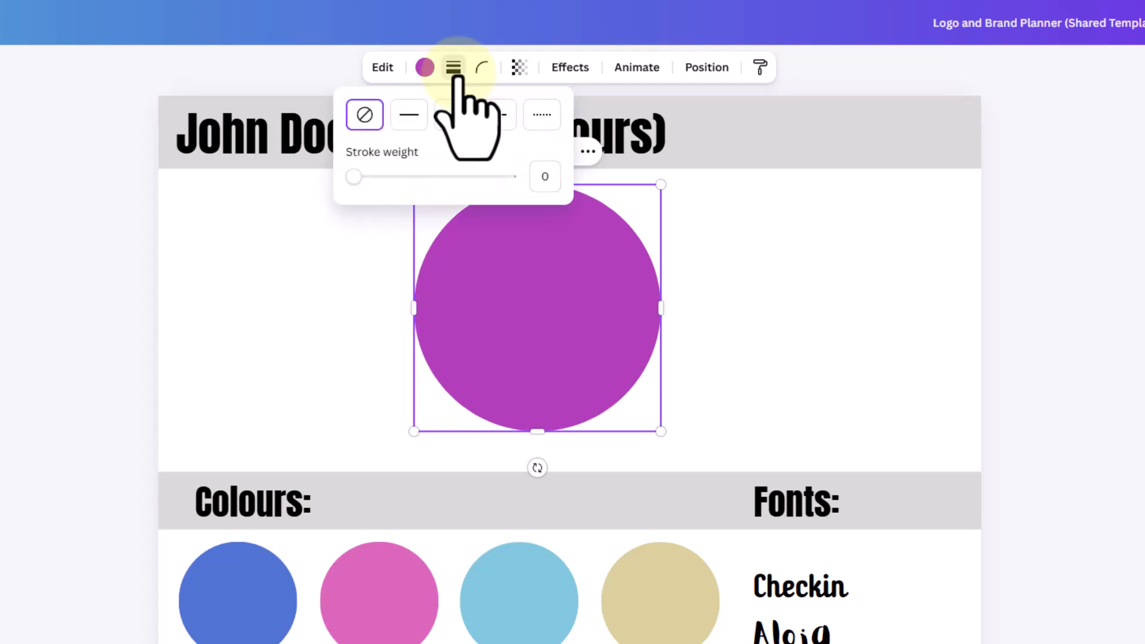
pyautogui.click(411, 122)
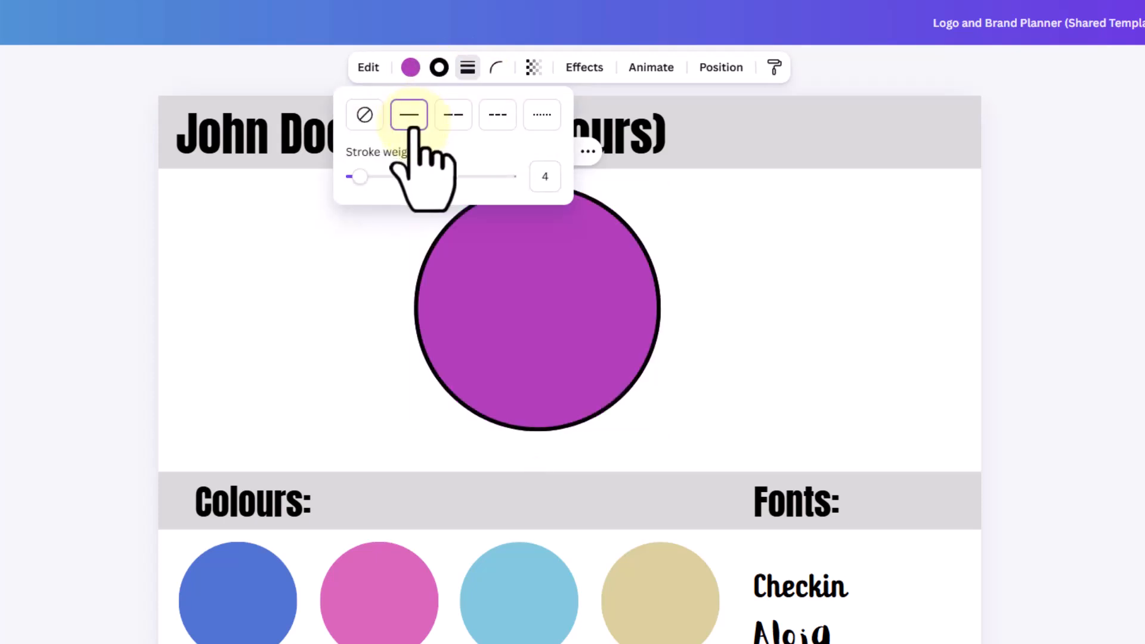
pyautogui.click(455, 119)
pyautogui.click(498, 119)
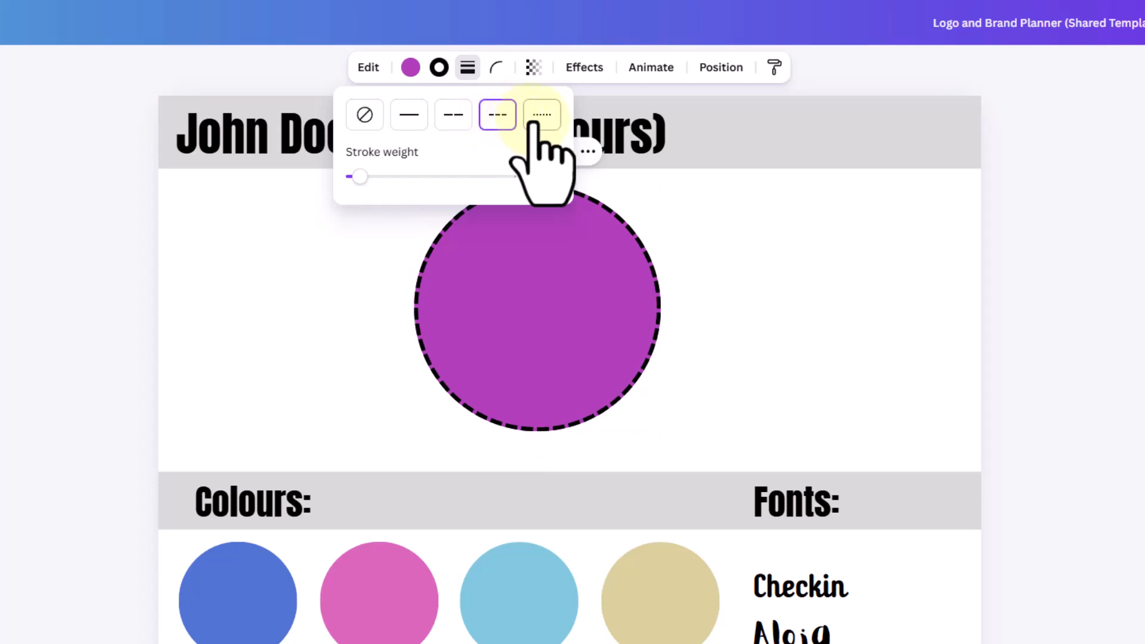
pyautogui.click(542, 115)
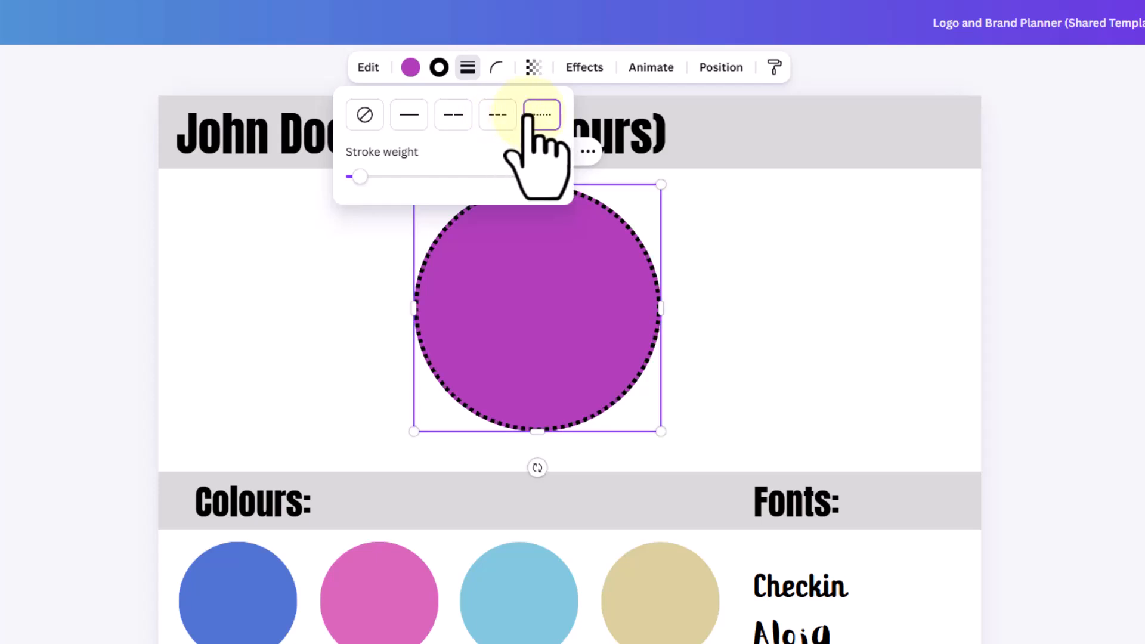
pyautogui.click(498, 117)
pyautogui.click(409, 116)
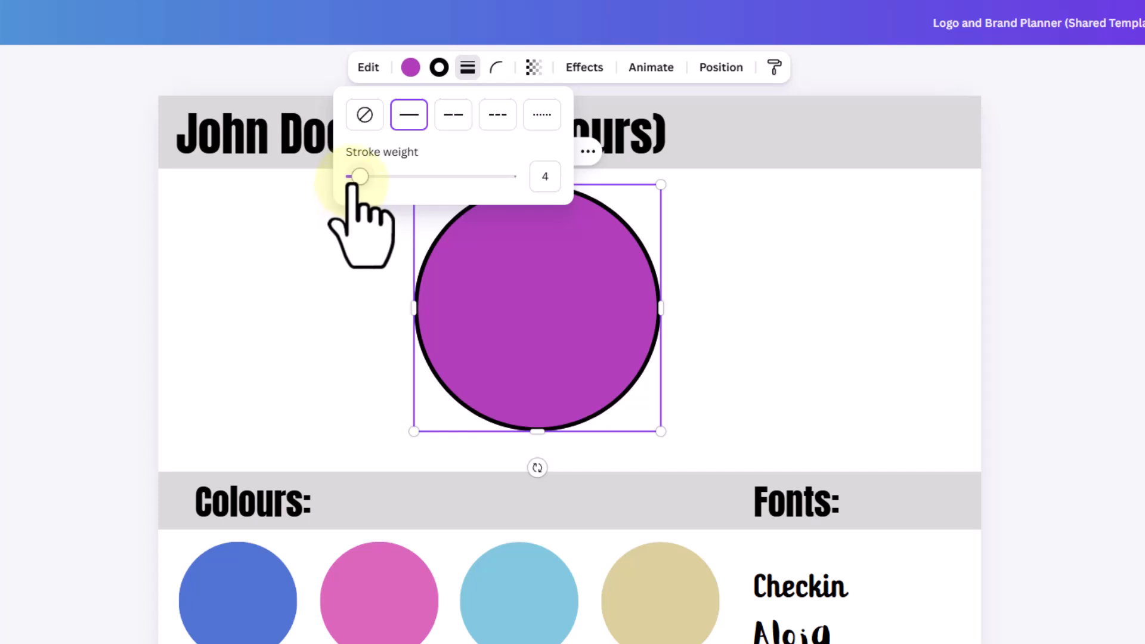
# Set the circle border's stroke weight to 3.
pyautogui.moveTo(357, 181)
pyautogui.mouseDown()
pyautogui.moveTo(477, 182)
pyautogui.moveTo(357, 200)
pyautogui.mouseUp()
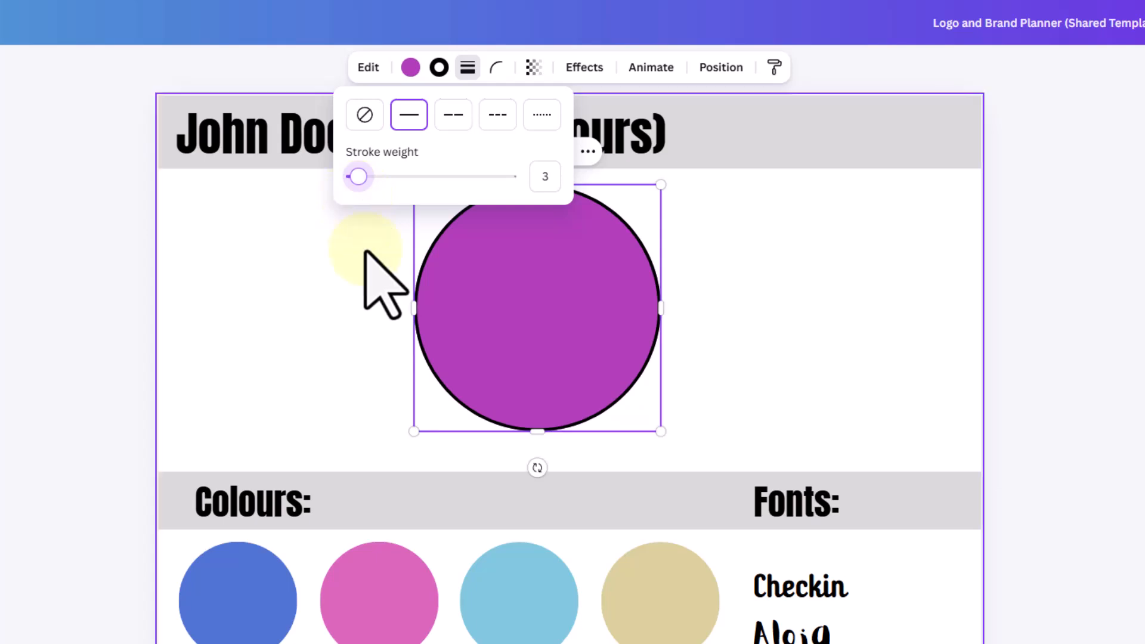
pyautogui.click(327, 332)
pyautogui.click(328, 332)
# Remove the large circle's fill by setting it to no colour.
pyautogui.click(495, 303)
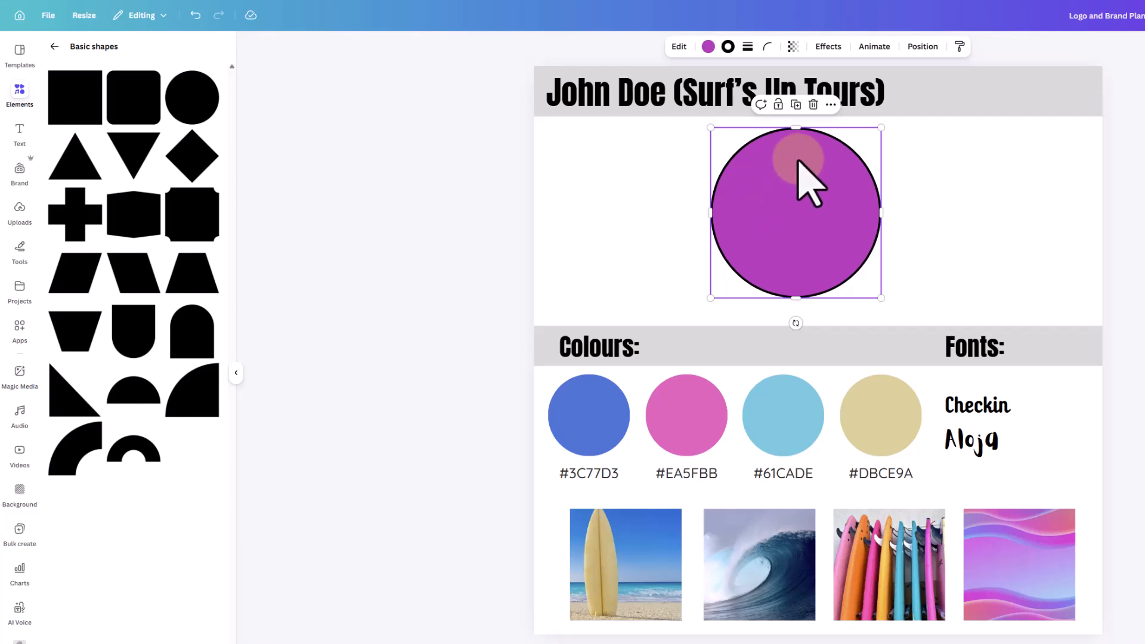
pyautogui.click(708, 47)
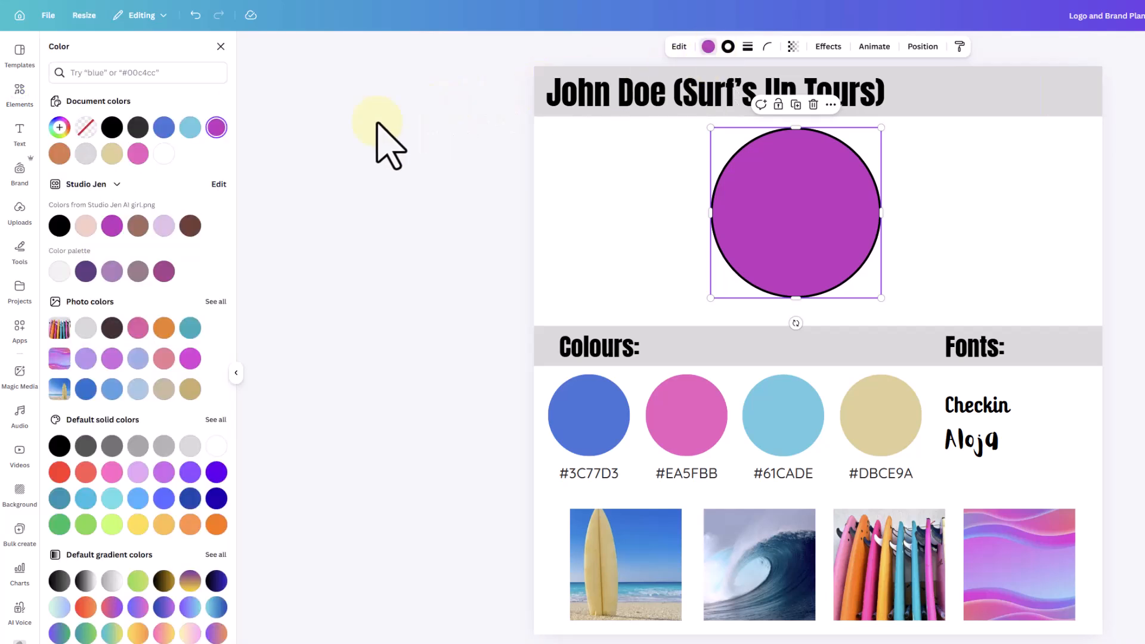
pyautogui.click(86, 127)
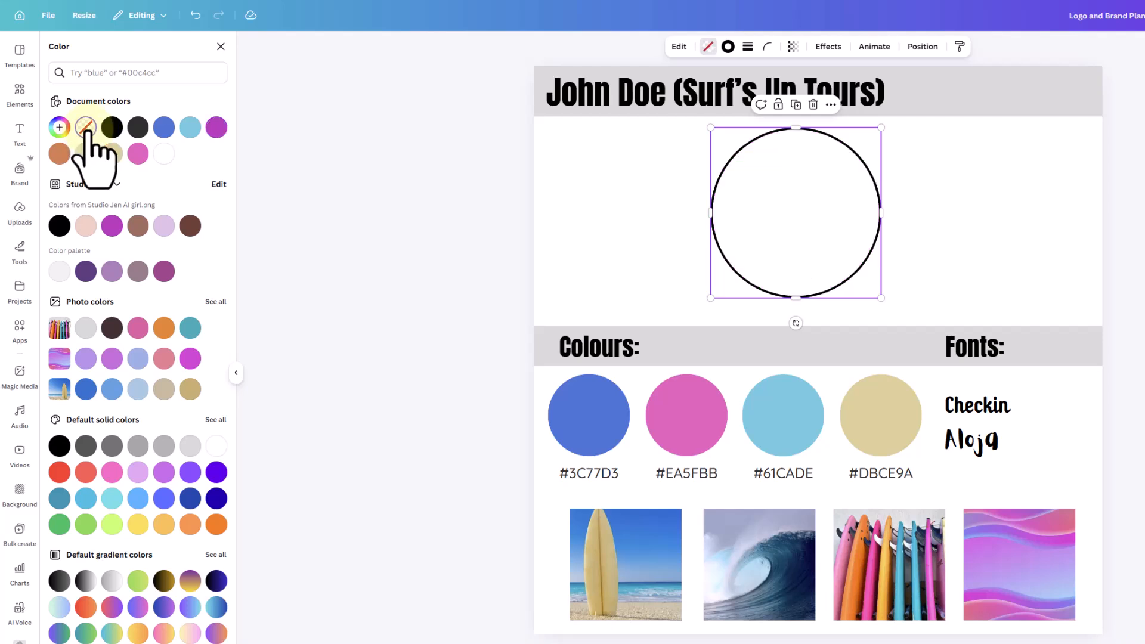
# Try the beige and pink #EA5FBB document colours as the circle's fill, then return it to no colour.
pyautogui.click(111, 154)
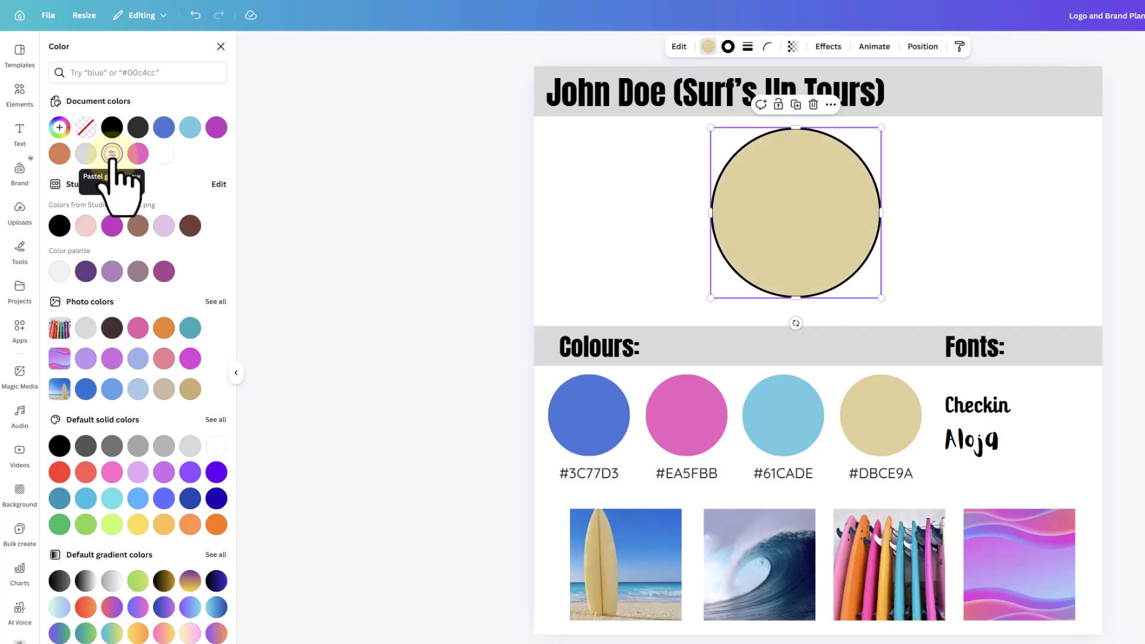
pyautogui.click(138, 154)
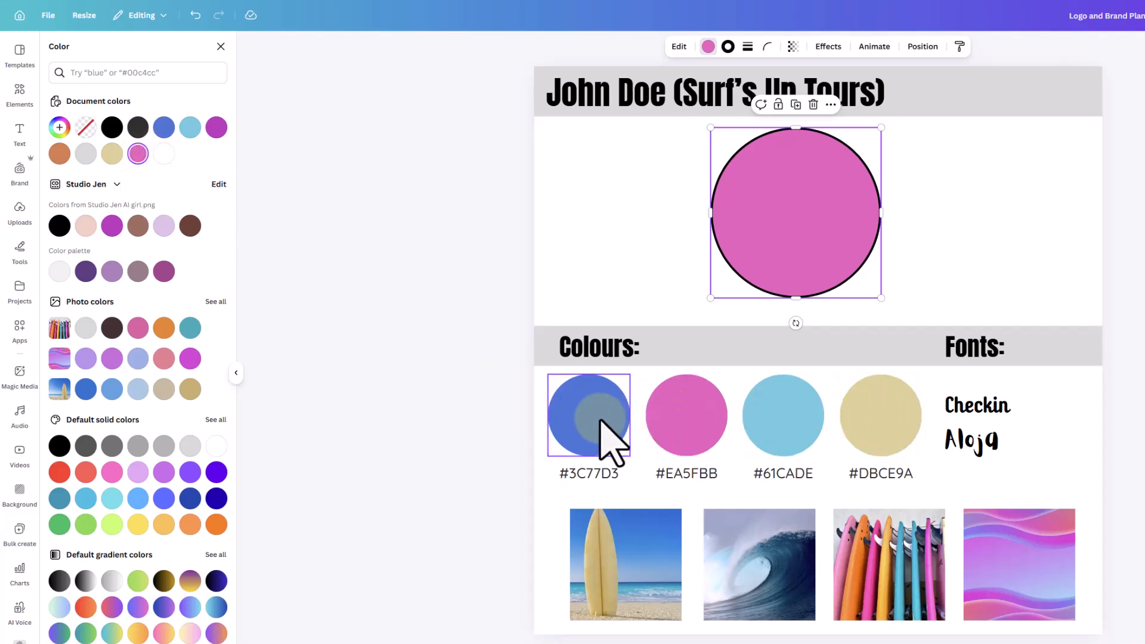
pyautogui.click(59, 127)
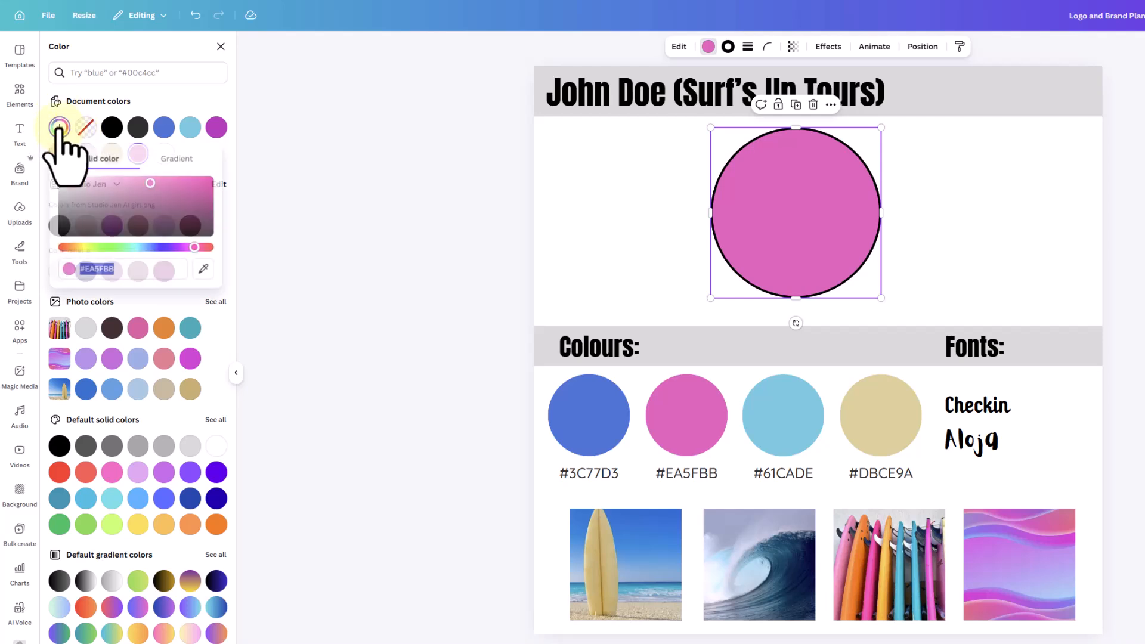
pyautogui.click(124, 270)
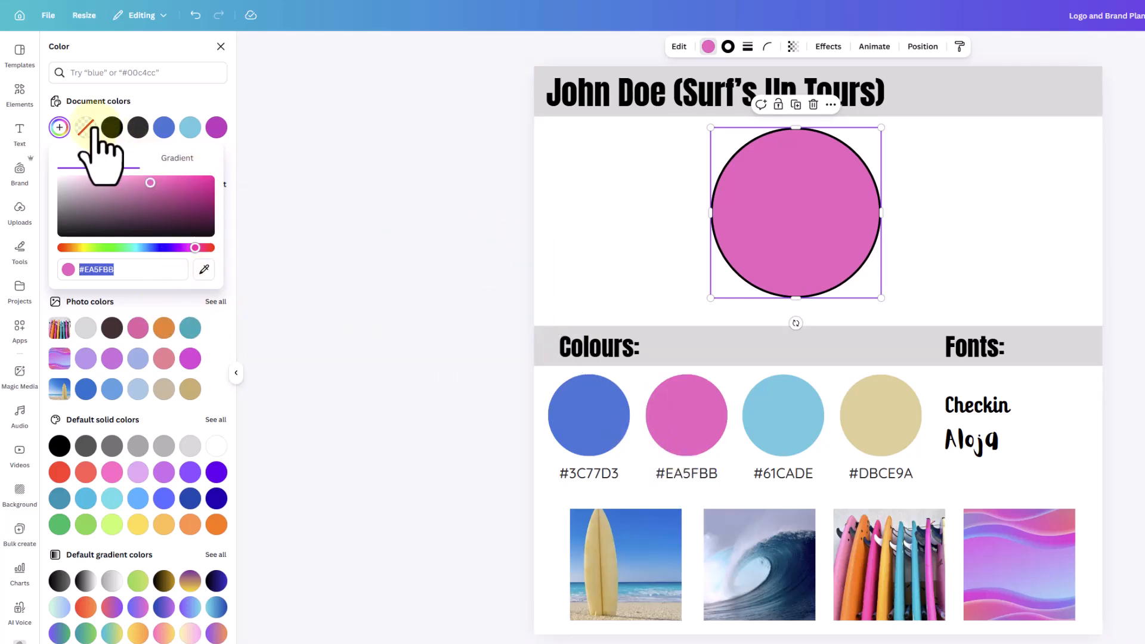
pyautogui.click(85, 127)
pyautogui.click(574, 241)
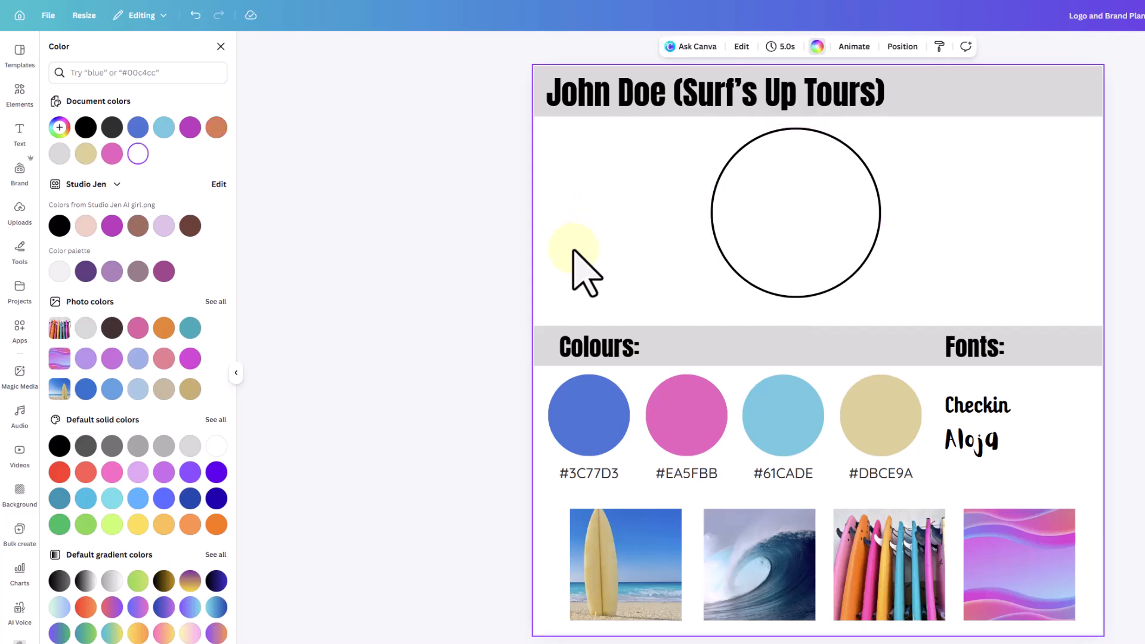
# Set the large circle's stroke colour to the brand blue #3C77D3.
pyautogui.click(770, 241)
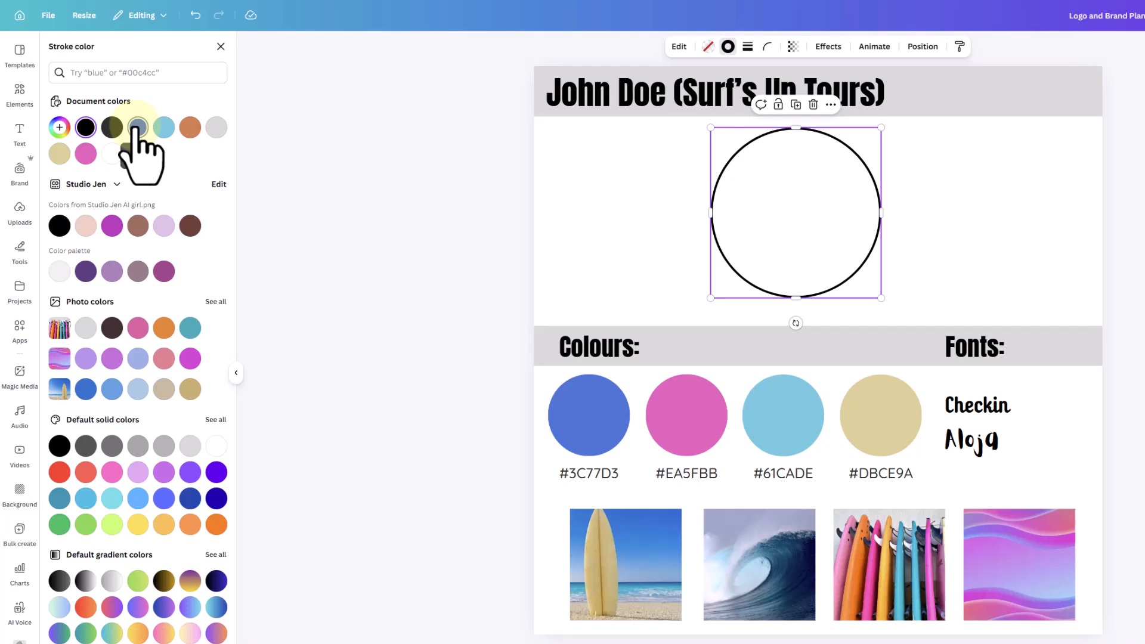
pyautogui.click(138, 127)
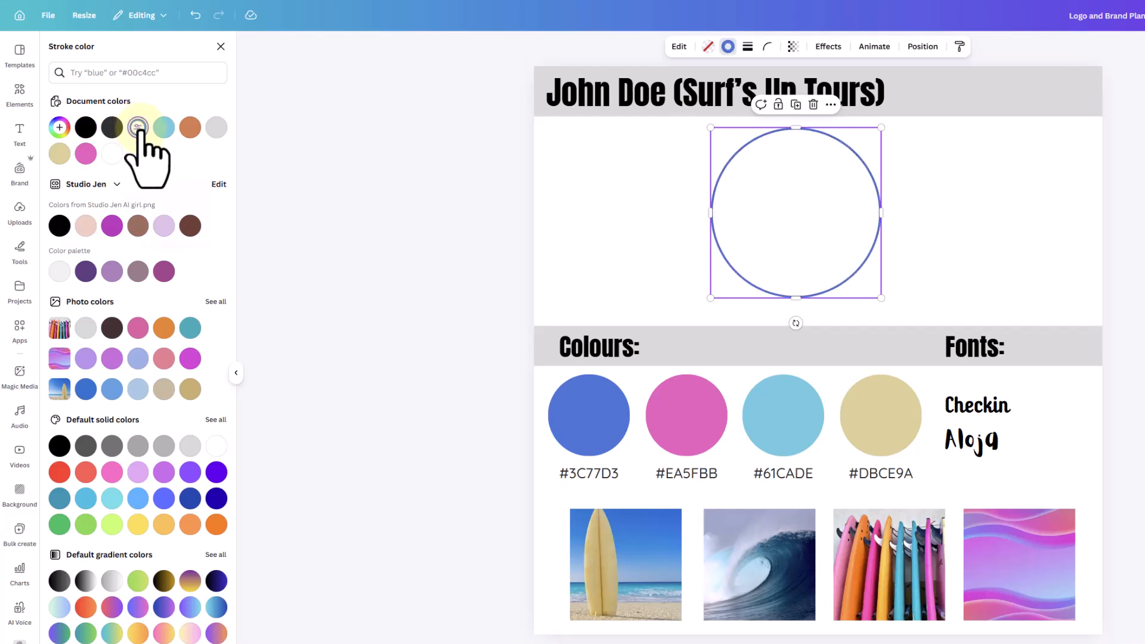
pyautogui.click(138, 128)
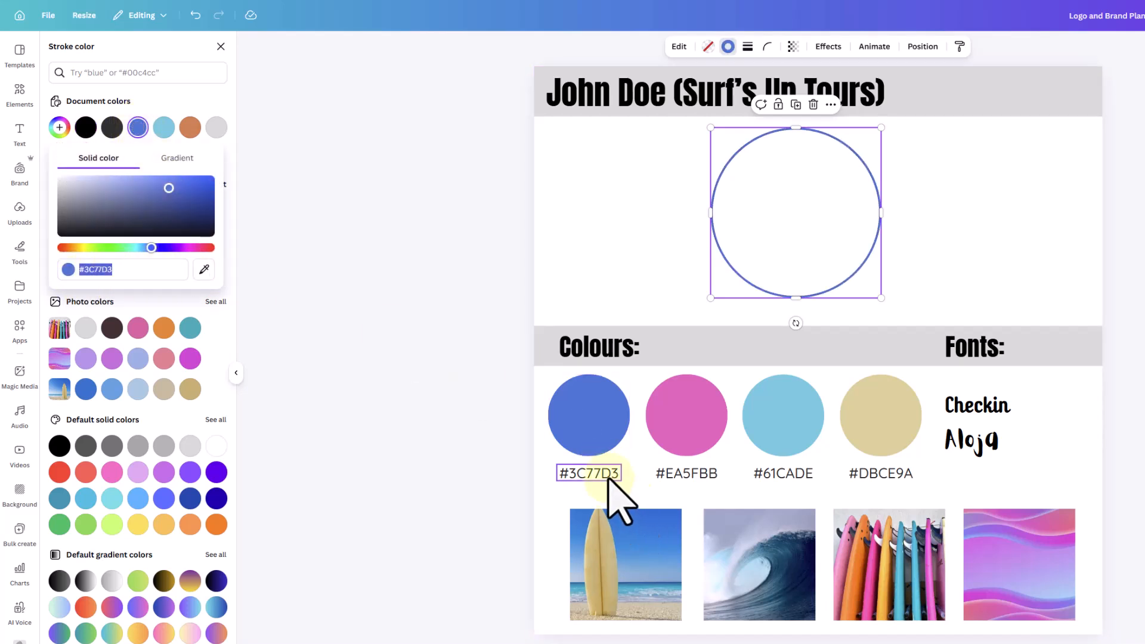
pyautogui.click(391, 253)
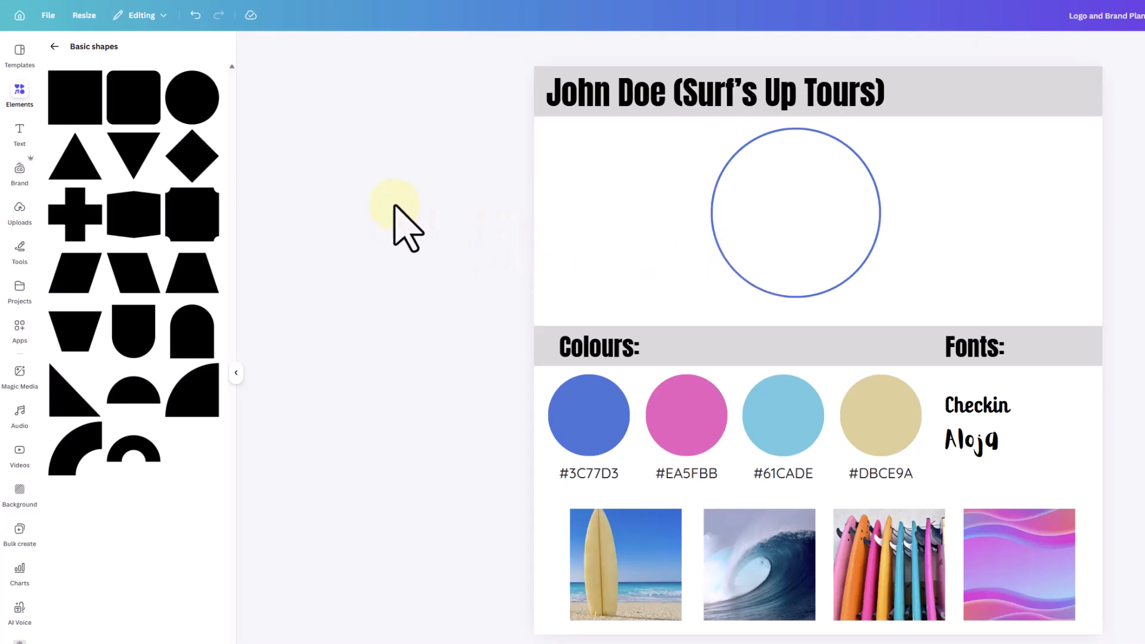
# Search the elements for "waves" and show all matching graphics.
pyautogui.click(54, 47)
pyautogui.click(55, 47)
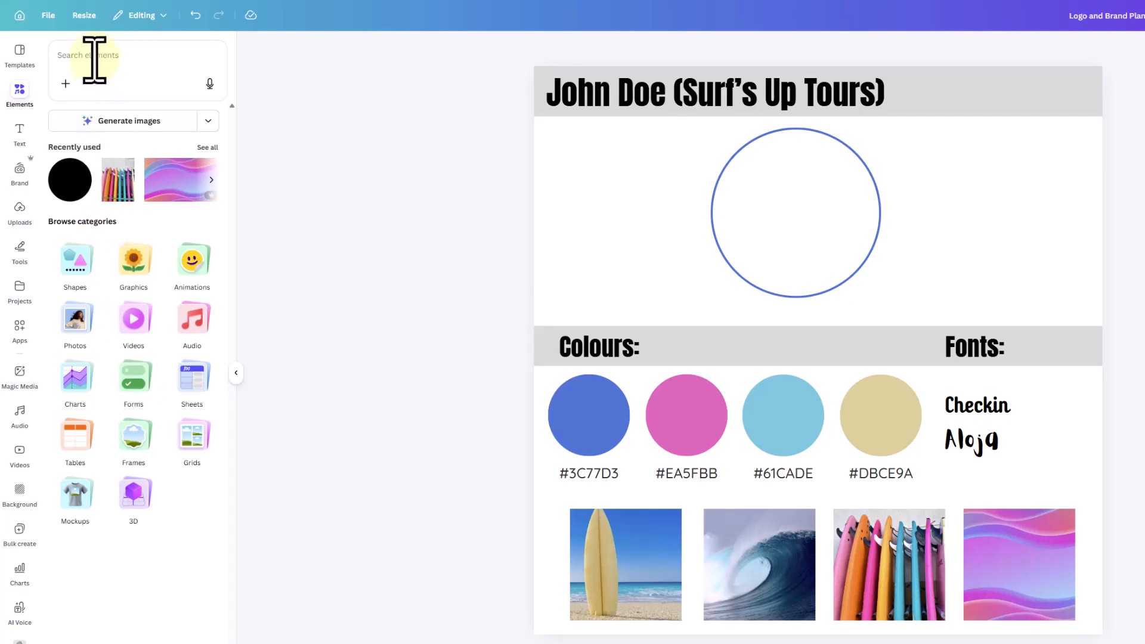
pyautogui.click(95, 56)
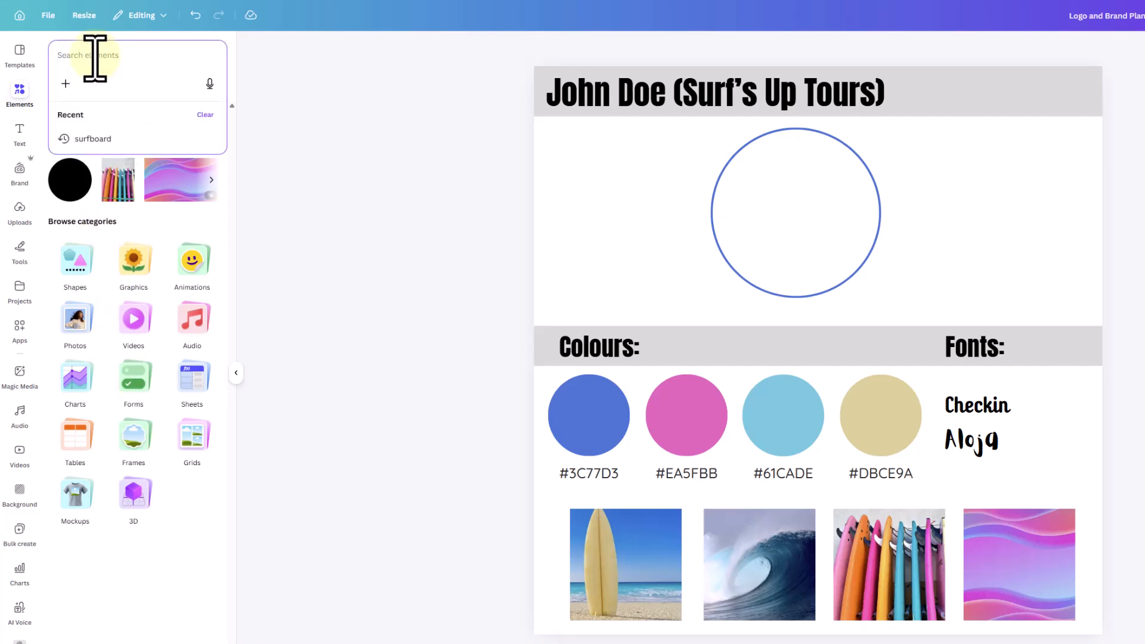
pyautogui.write('waves')
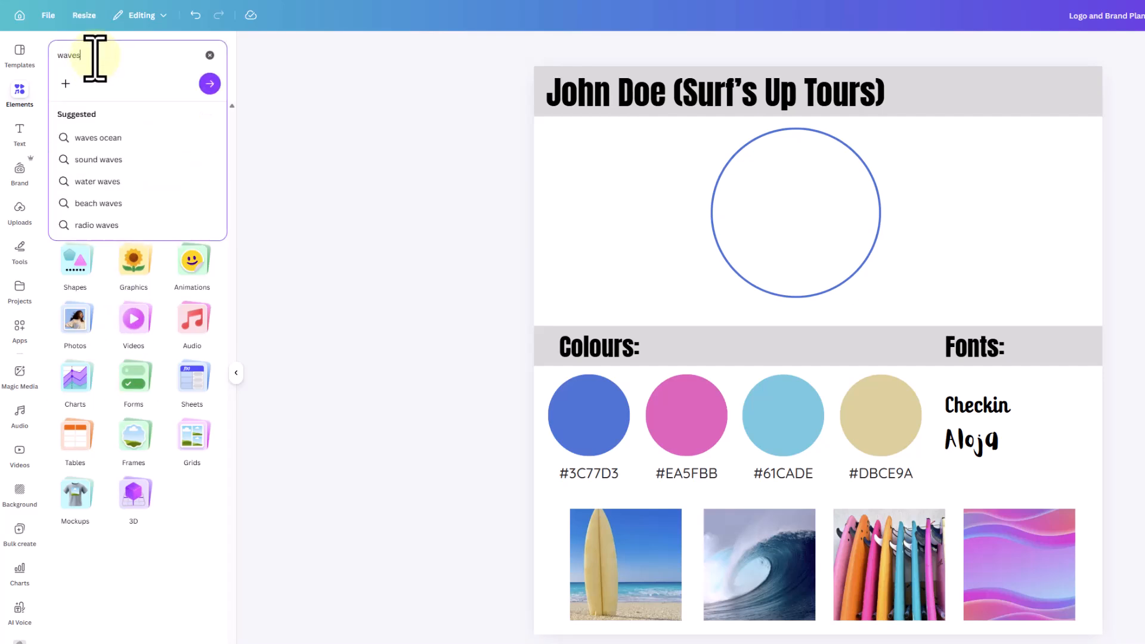
pyautogui.press('Return')
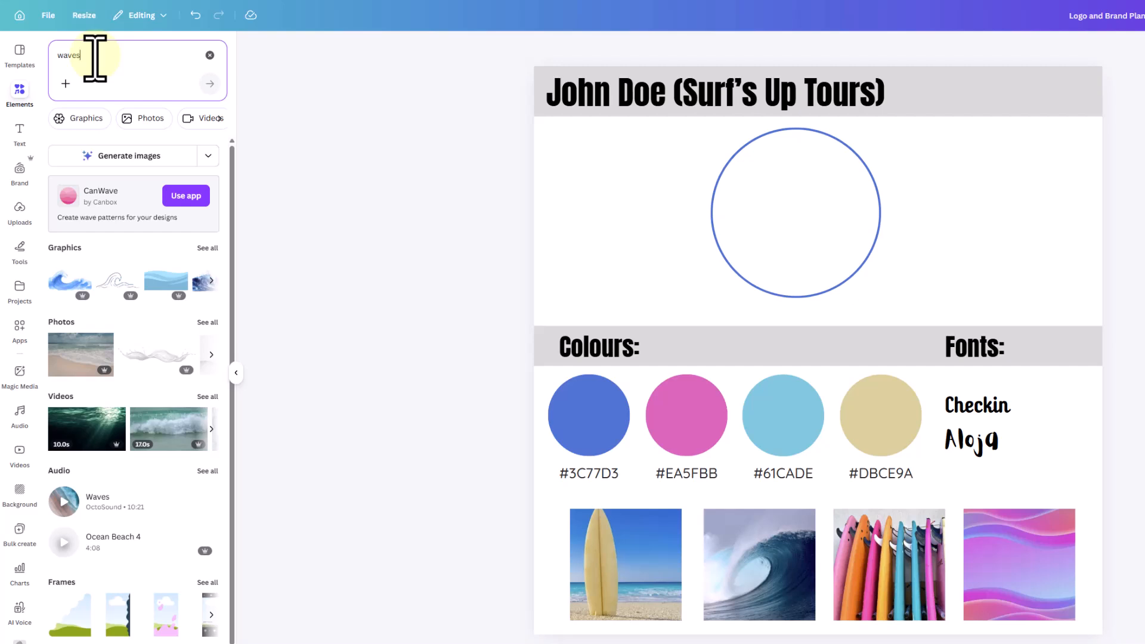
pyautogui.click(208, 248)
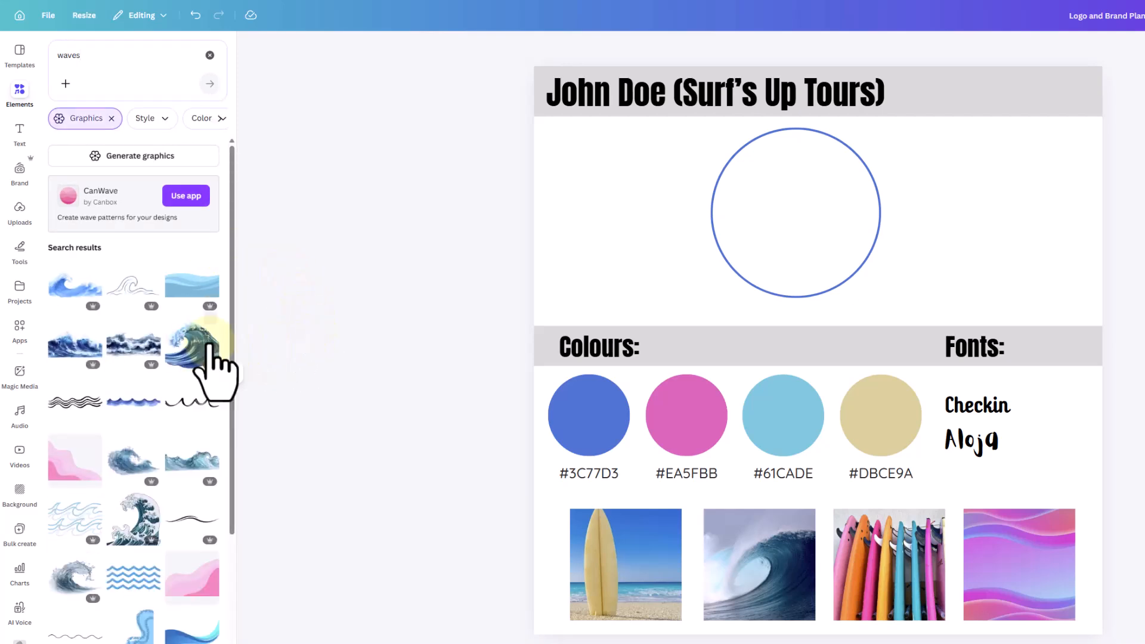
# Add the black hand-drawn line graphic with curling wave peaks to the page.
pyautogui.scroll(-3, 200, 591)
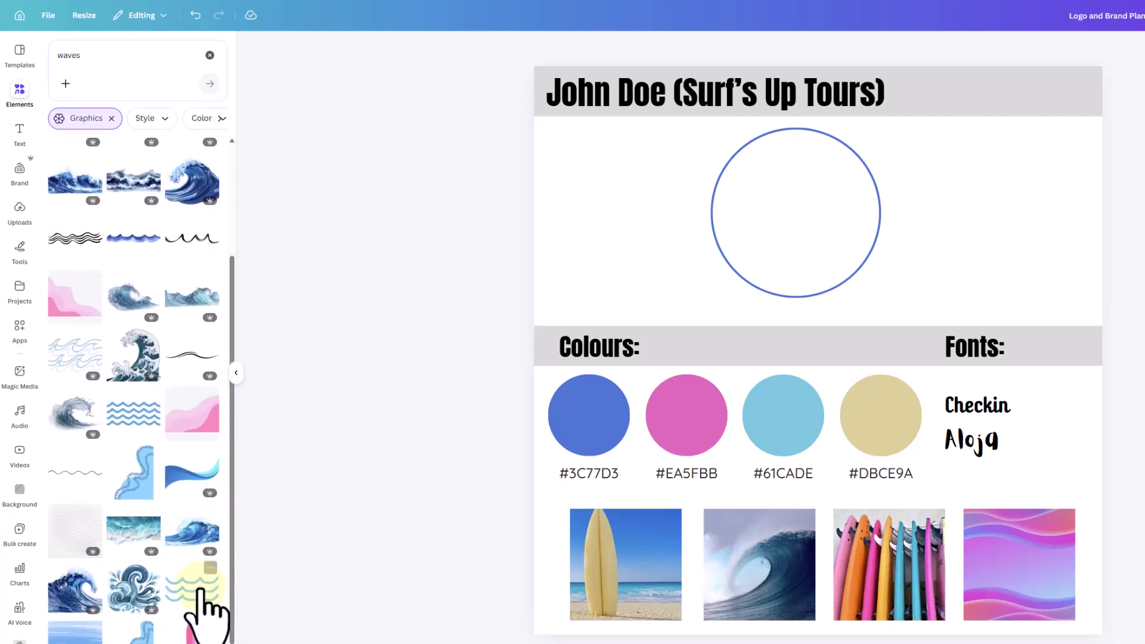
pyautogui.scroll(3, 191, 507)
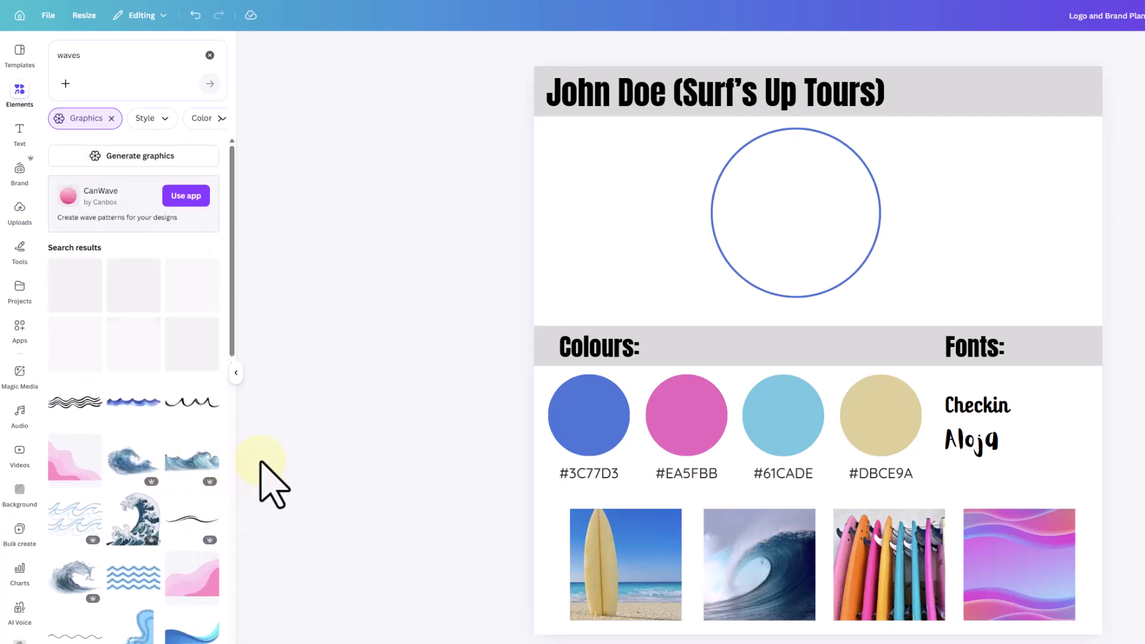
pyautogui.click(191, 412)
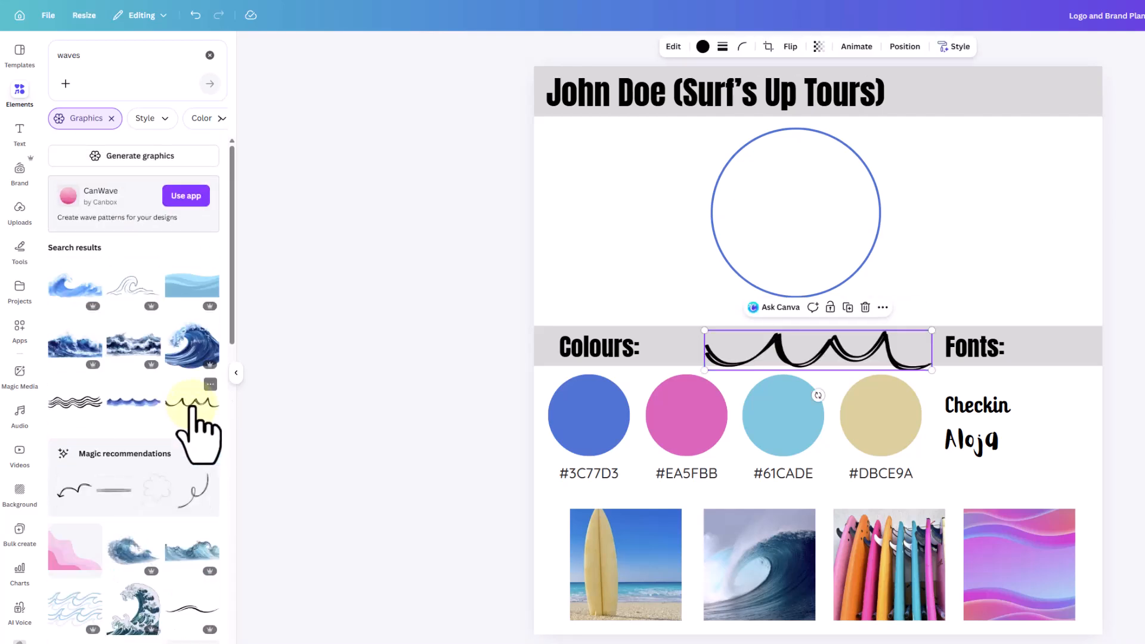
# Move the black wave line graphic into the blue-outlined circle and shrink it to fit inside, across the middle.
pyautogui.moveTo(781, 367); pyautogui.dragTo(779, 210)
pyautogui.moveTo(879, 235)
pyautogui.mouseDown()
pyautogui.moveTo(858, 235)
pyautogui.moveTo(946, 225)
pyautogui.moveTo(803, 245)
pyautogui.moveTo(931, 224)
pyautogui.moveTo(894, 224)
pyautogui.mouseUp()
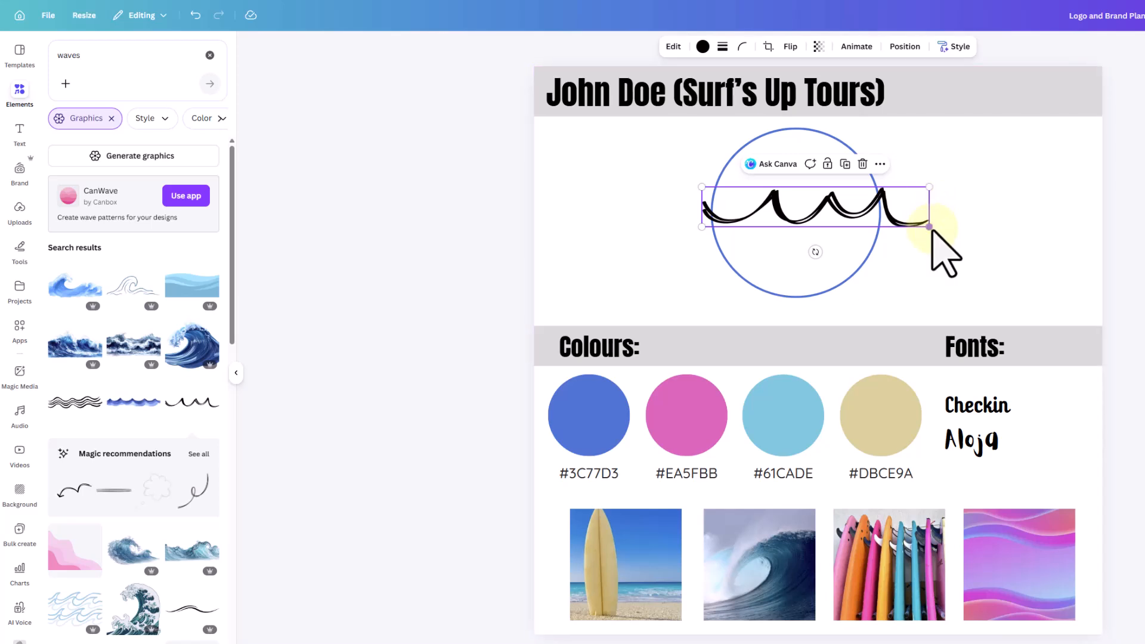
pyautogui.moveTo(929, 226); pyautogui.dragTo(829, 206)
pyautogui.click(909, 226)
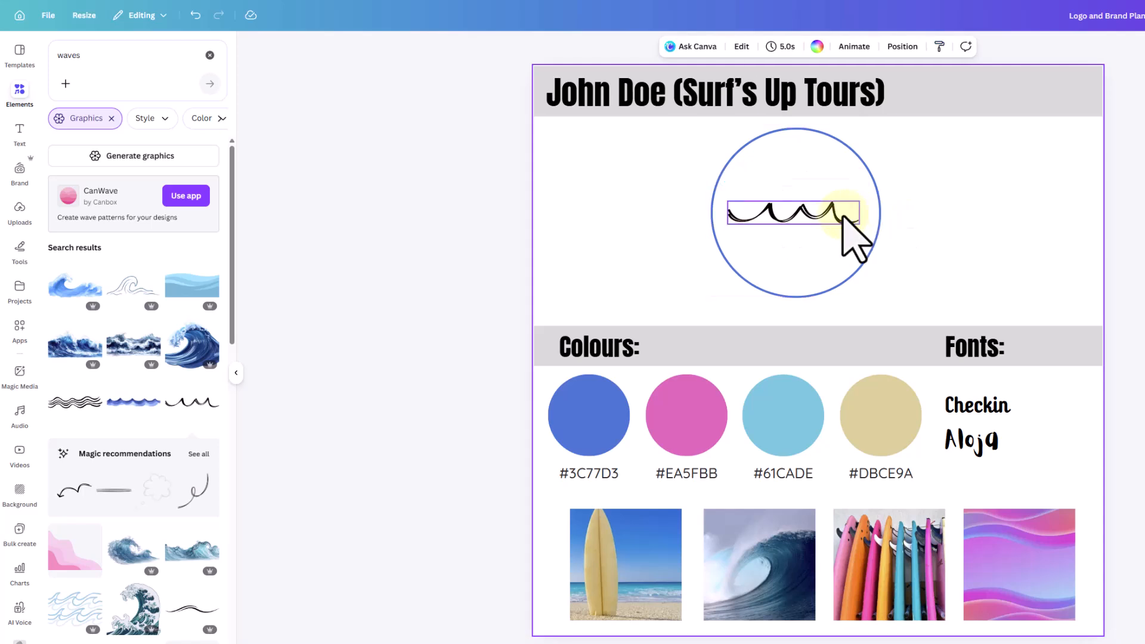
pyautogui.click(844, 215)
pyautogui.click(908, 208)
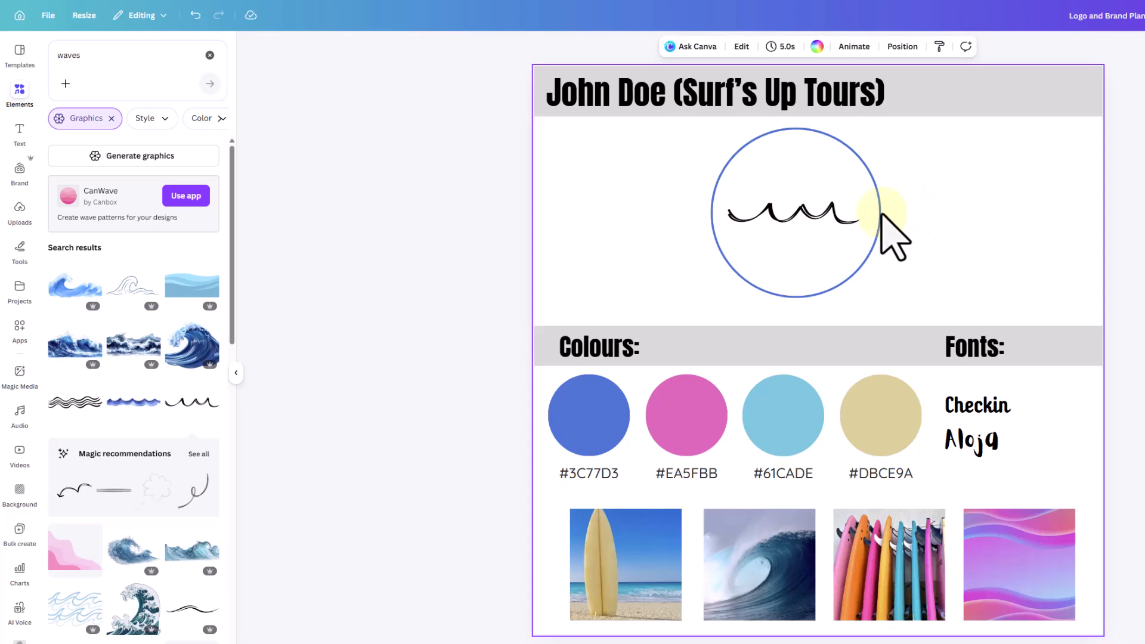
# Recolour the wave line graphic with the brand blue #3C77D3 from the document colours.
pyautogui.click(837, 222)
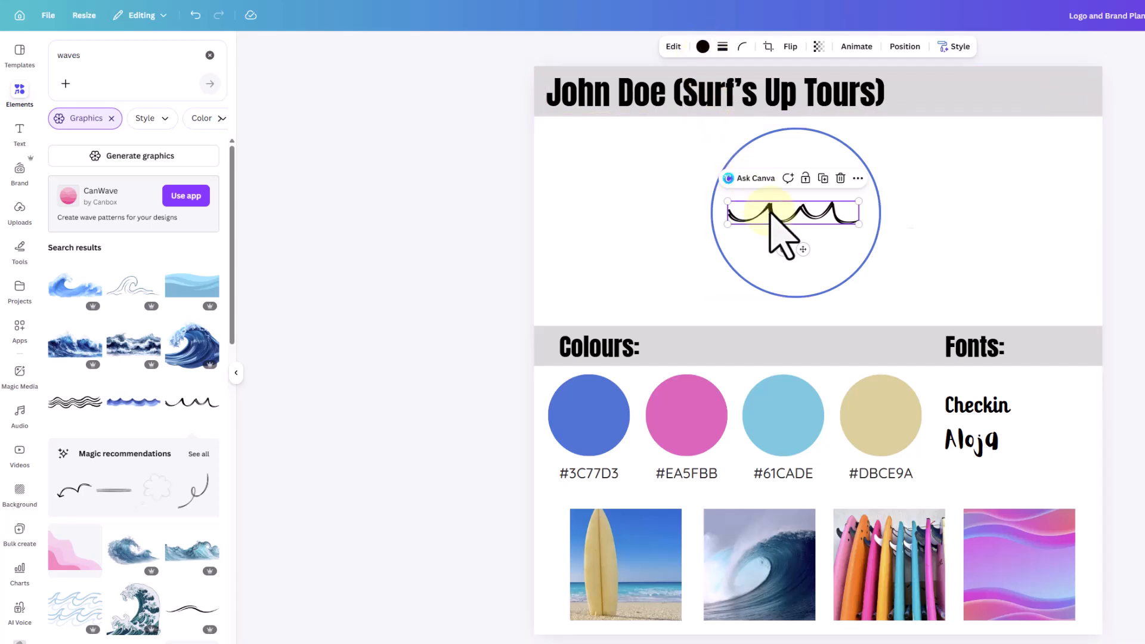
pyautogui.click(703, 47)
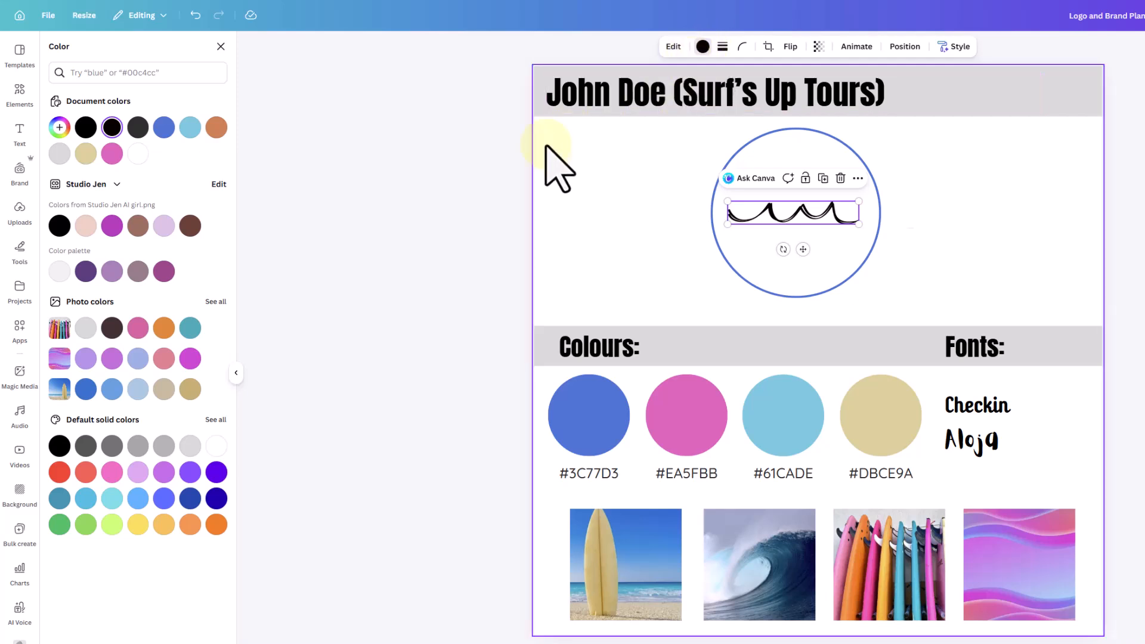
pyautogui.click(164, 127)
pyautogui.click(563, 256)
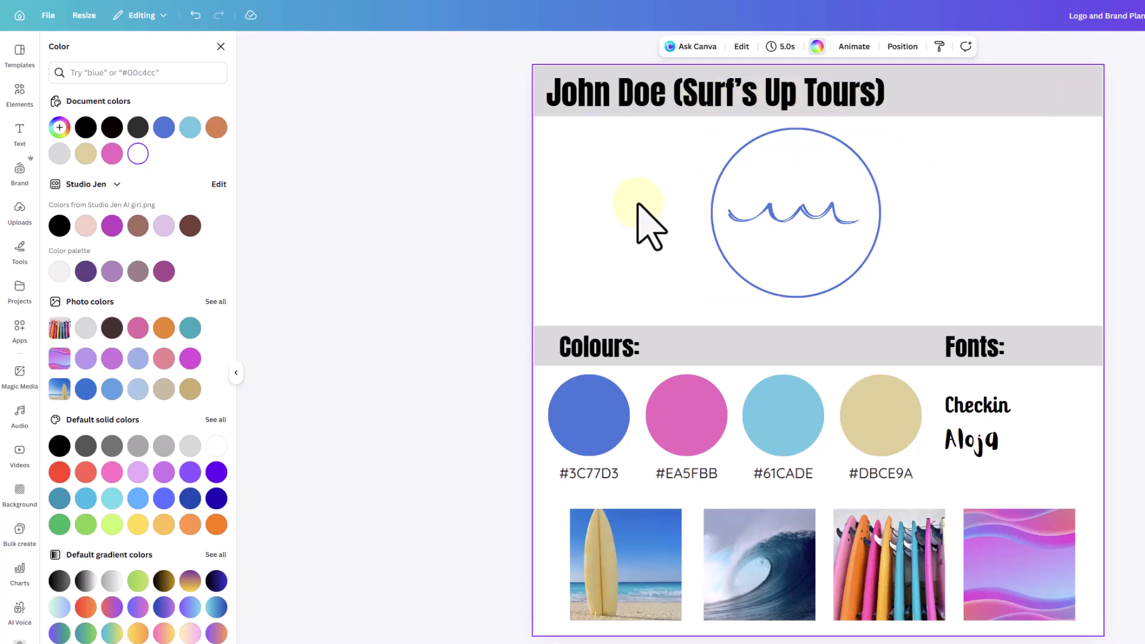
# Add a text box reading "SURF'S UP" on the blank area beside the circle.
pyautogui.click(20, 131)
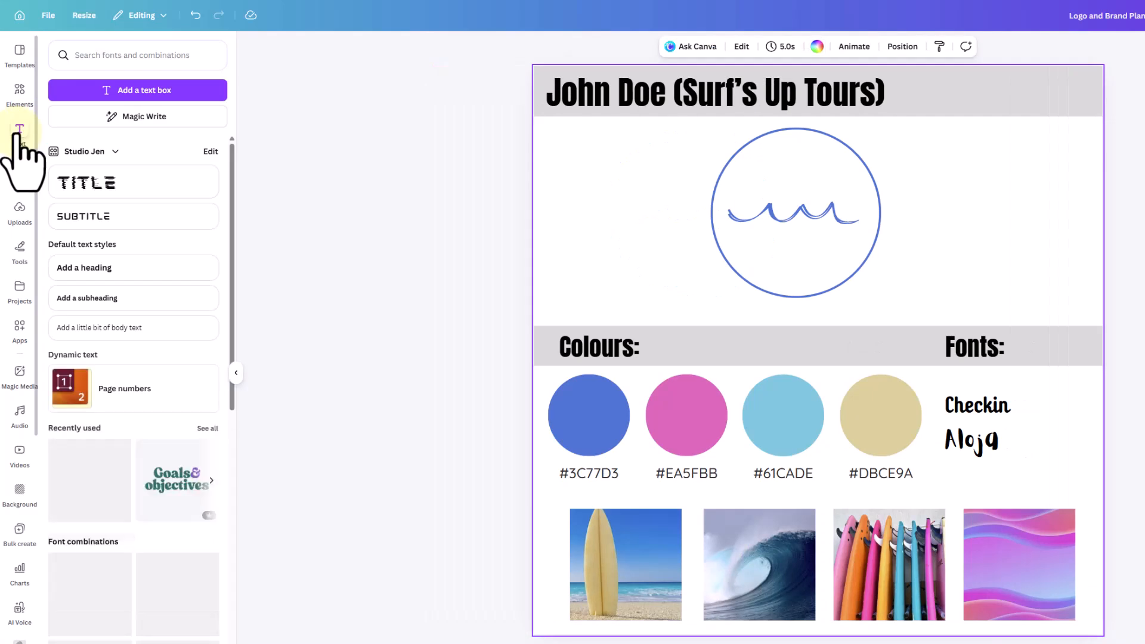
pyautogui.click(172, 91)
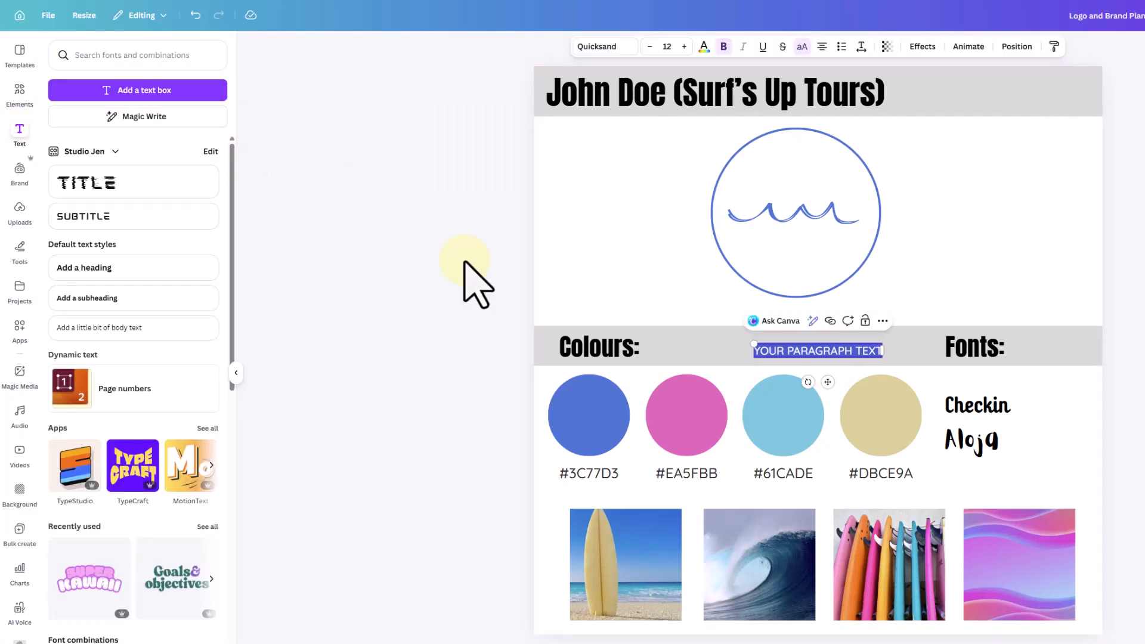
pyautogui.click(606, 294)
pyautogui.moveTo(807, 349); pyautogui.dragTo(970, 166)
pyautogui.doubleClick(971, 167)
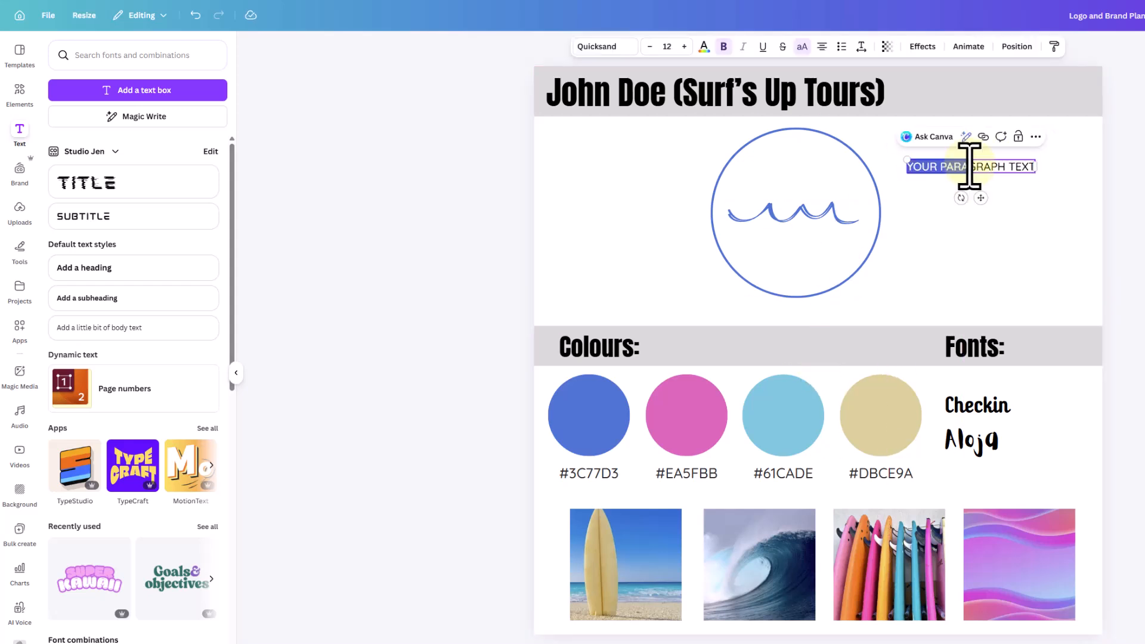
pyautogui.doubleClick(987, 167)
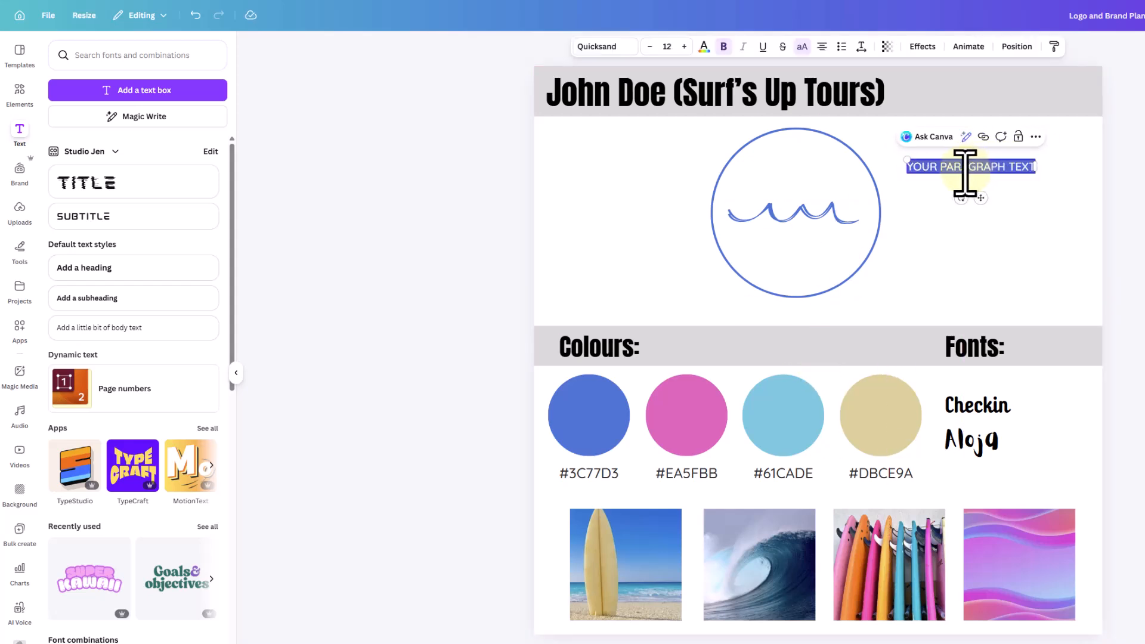
pyautogui.write("SURF'S UP TOUR")
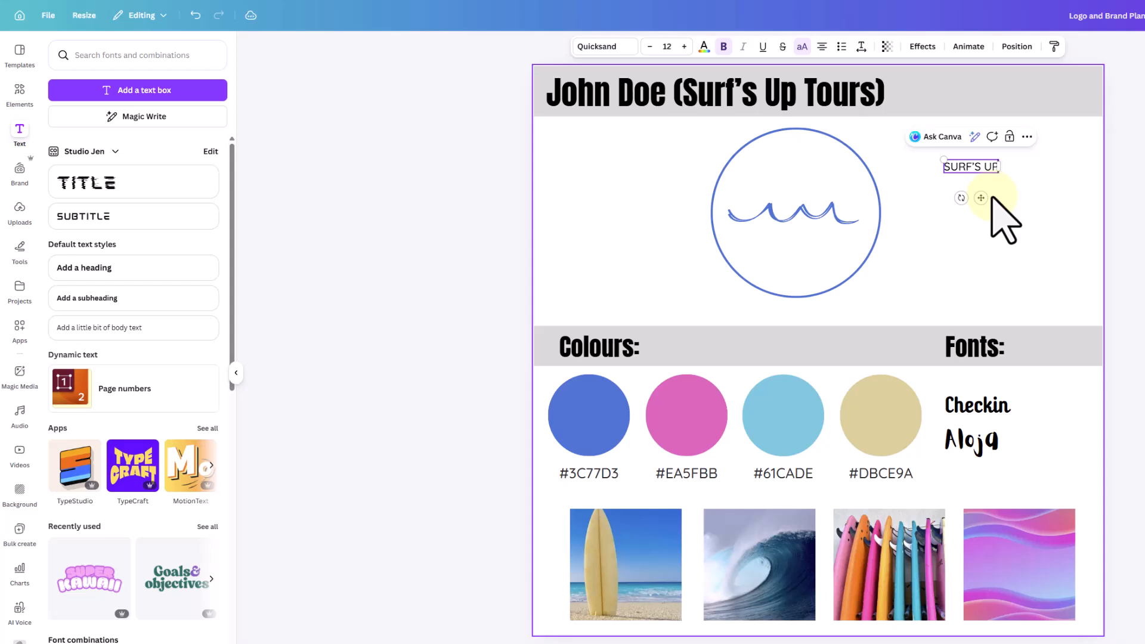
pyautogui.click(993, 206)
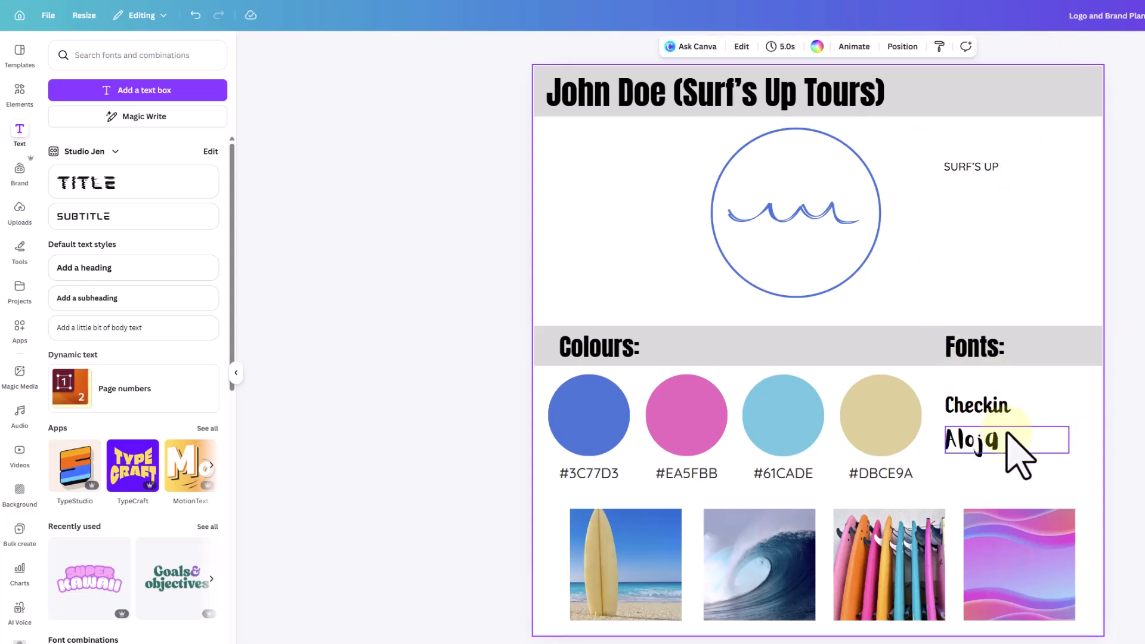
# Enlarge the "SURF'S UP" text to size 24 and set its font to Checkin.
pyautogui.click(966, 168)
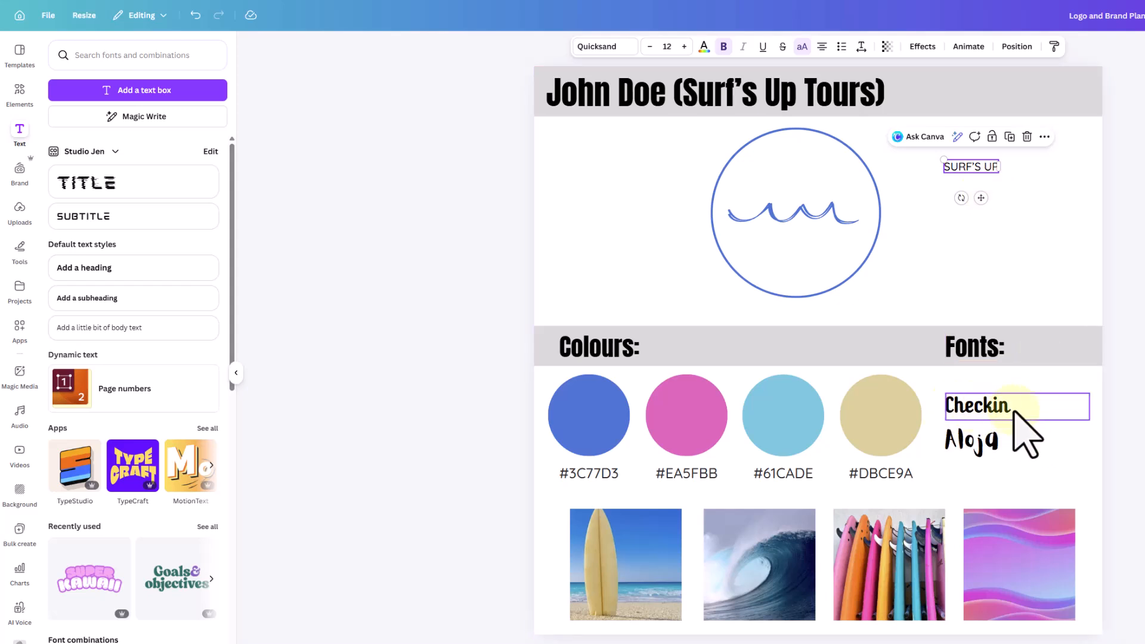
pyautogui.moveTo(942, 157); pyautogui.dragTo(890, 149)
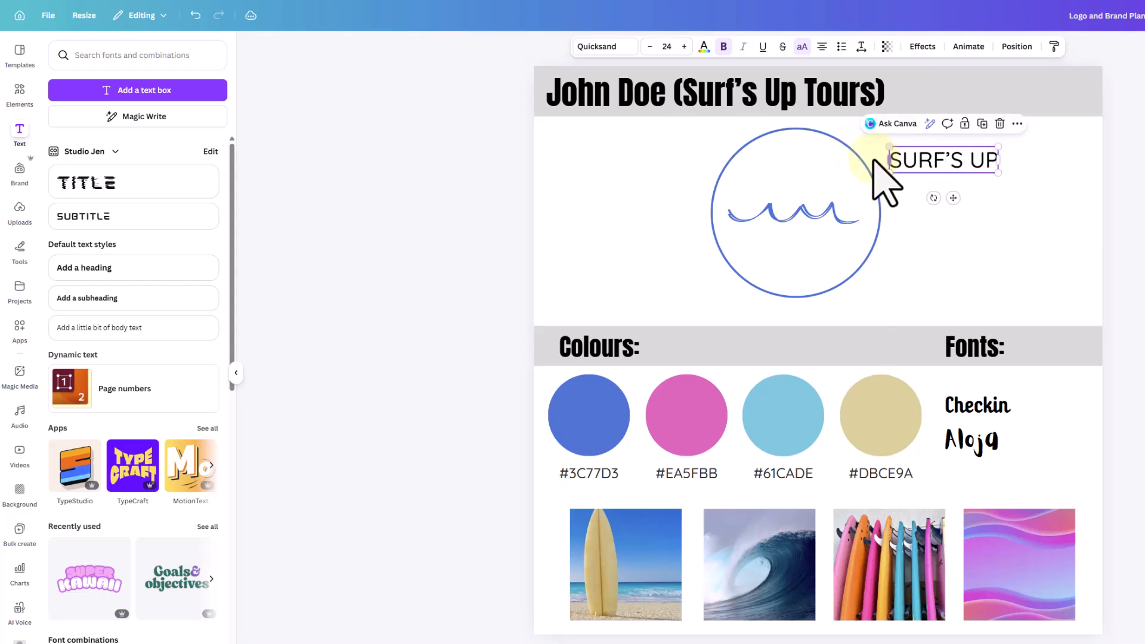
pyautogui.click(667, 46)
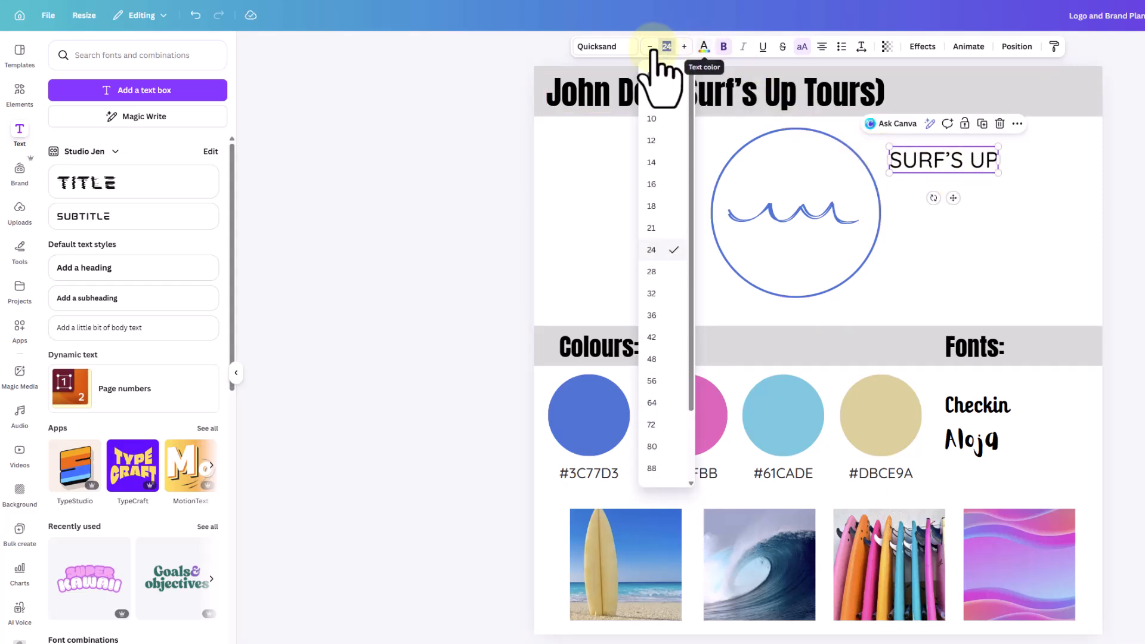
pyautogui.click(597, 47)
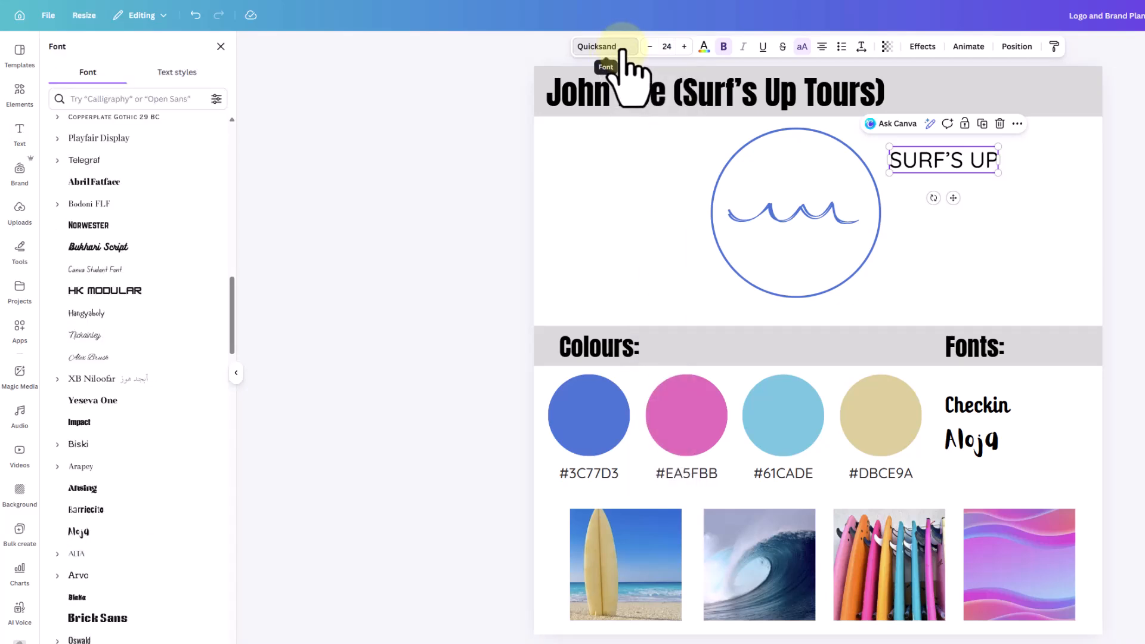
pyautogui.click(156, 99)
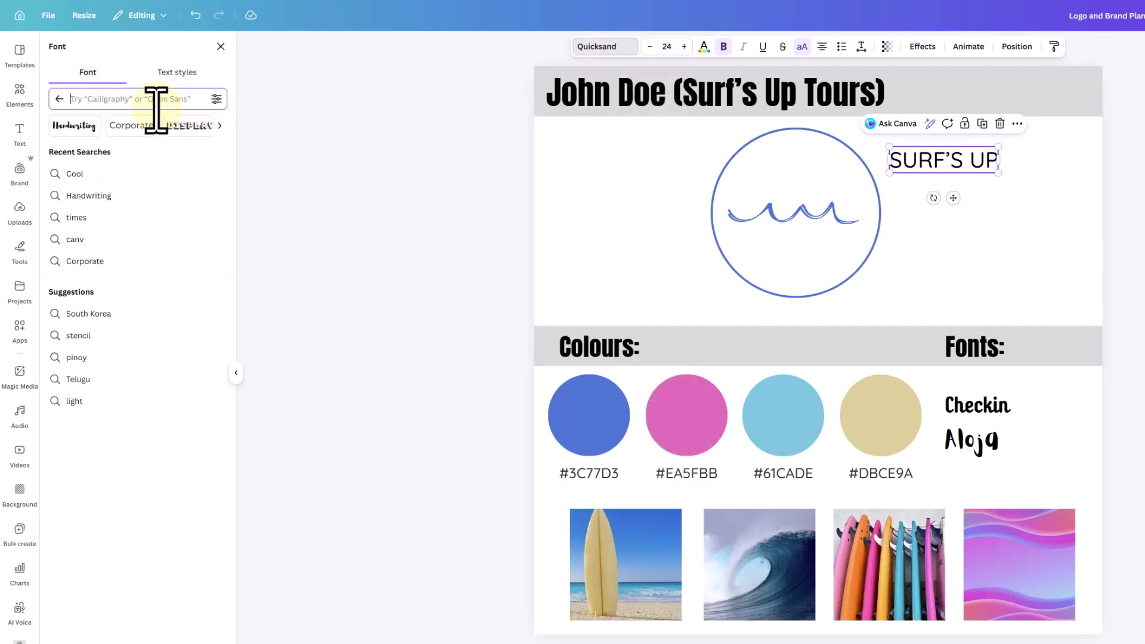
pyautogui.write('checkin')
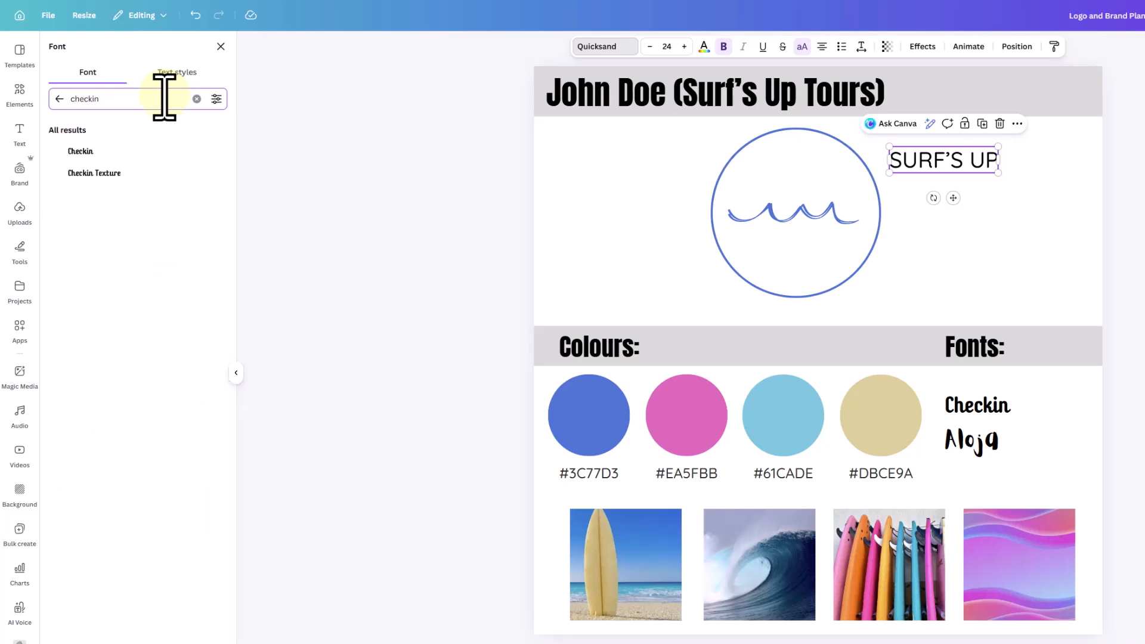
pyautogui.click(81, 152)
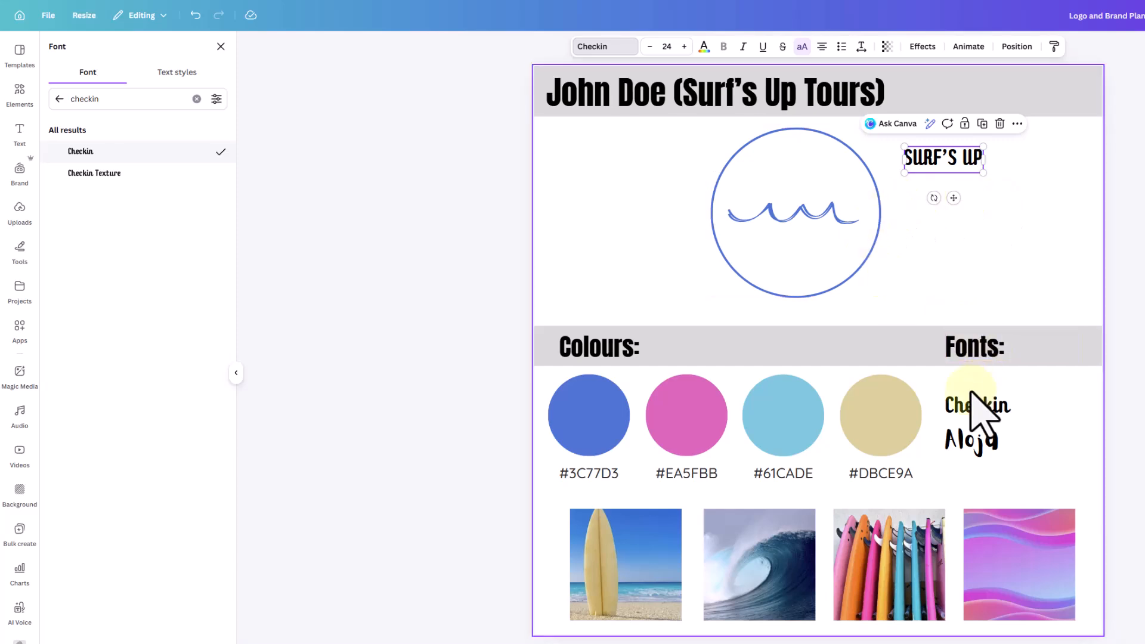
pyautogui.click(980, 217)
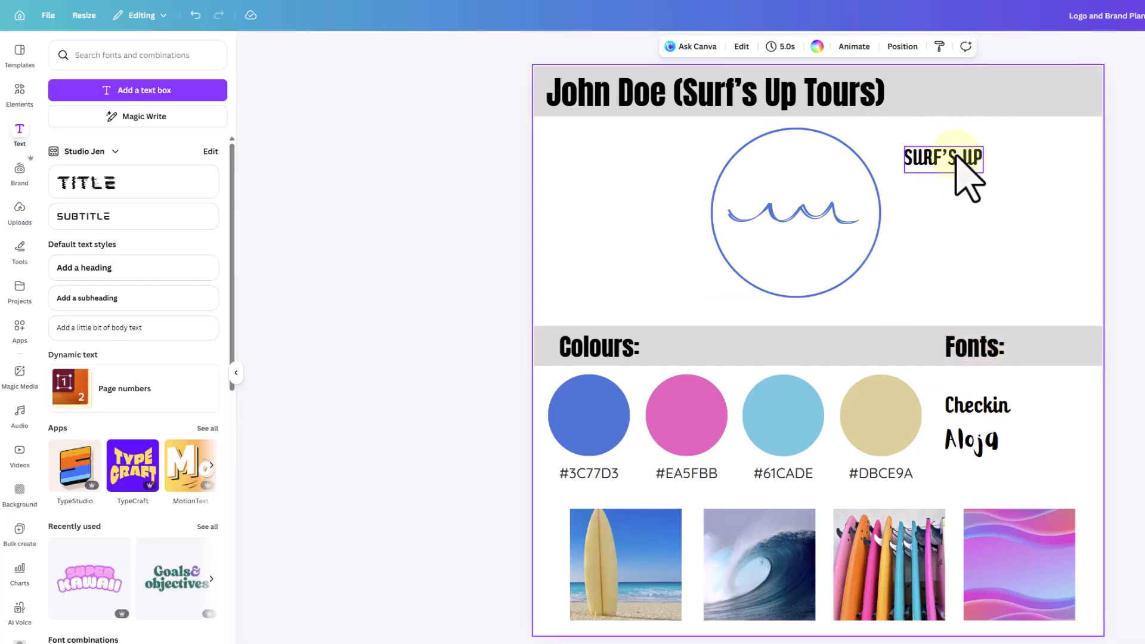
# Move the "SURF'S UP" text into the circle above the wave line and enlarge it to size 39.
pyautogui.moveTo(956, 157); pyautogui.dragTo(834, 178)
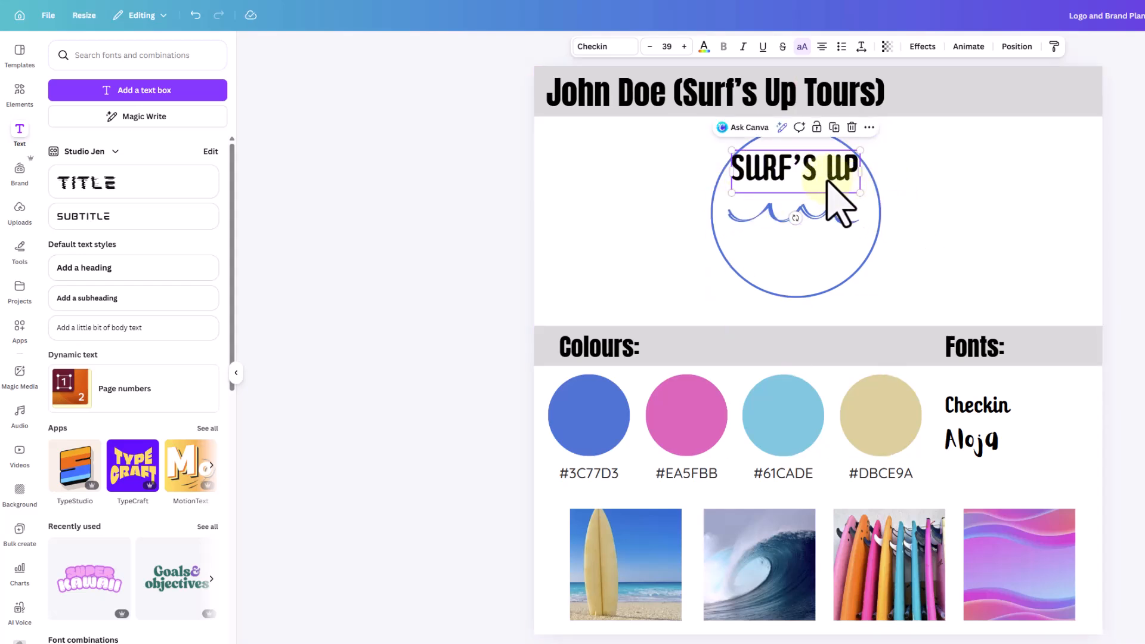
pyautogui.click(819, 171)
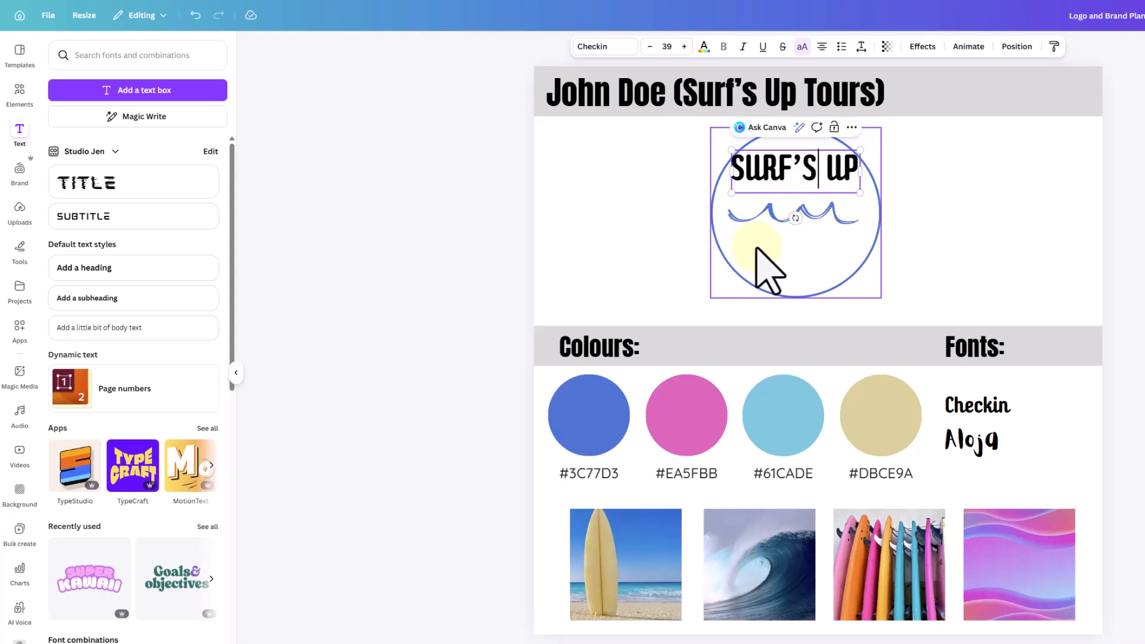
pyautogui.click(924, 230)
# Set the "SURF'S UP" text colour to the brand pink #EA5FBB from the document colours.
pyautogui.click(829, 181)
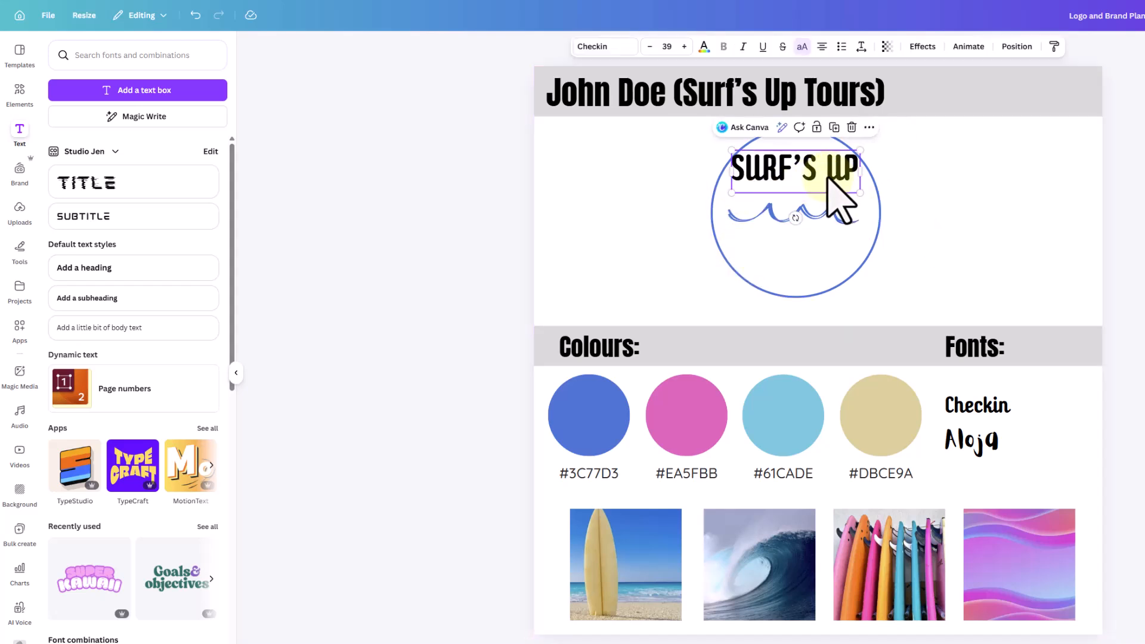
pyautogui.doubleClick(772, 170)
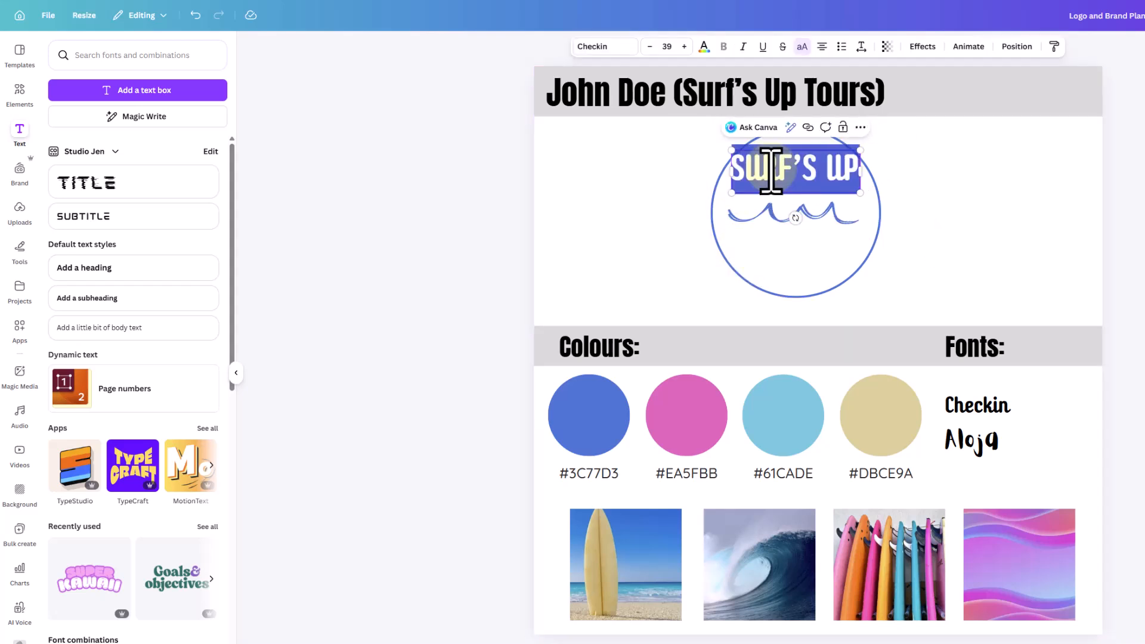
pyautogui.moveTo(735, 170); pyautogui.dragTo(849, 168)
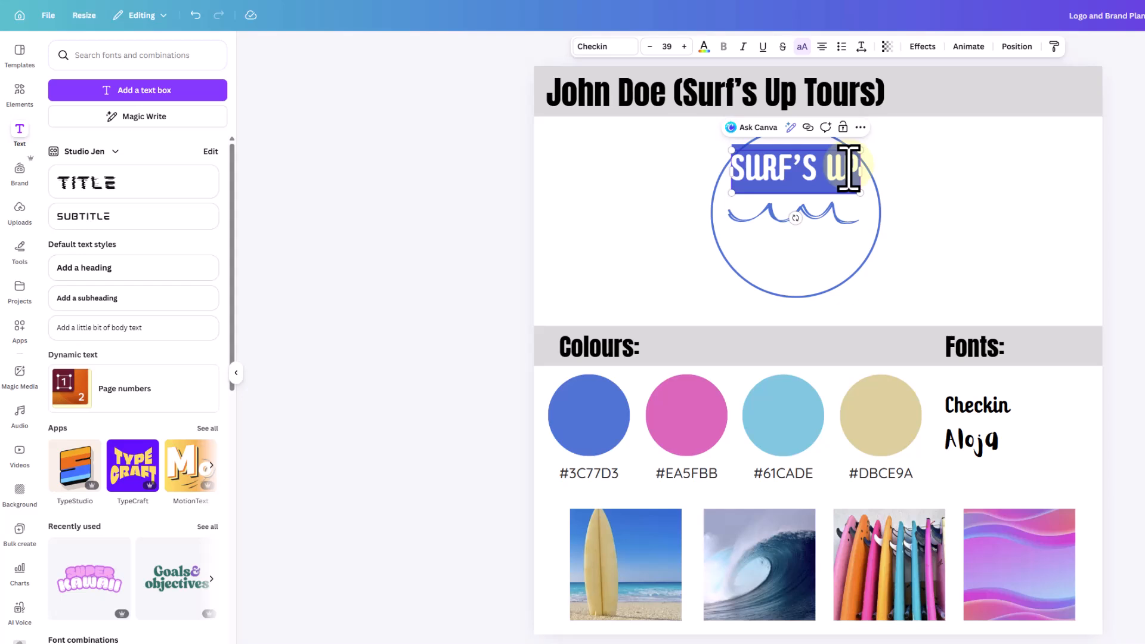
pyautogui.click(705, 47)
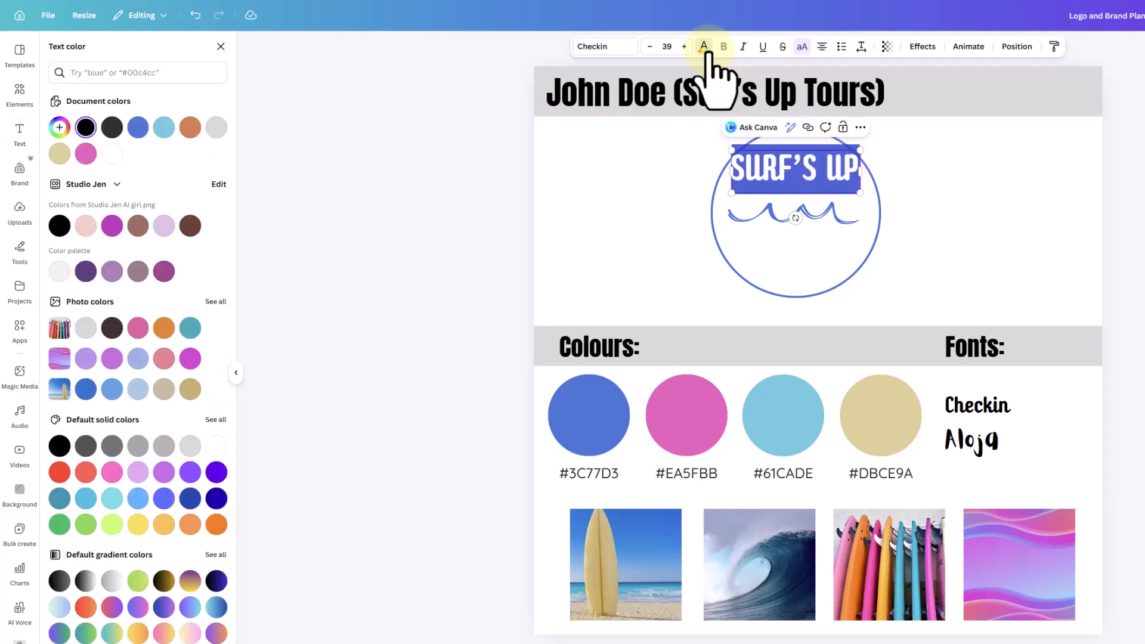
pyautogui.click(86, 154)
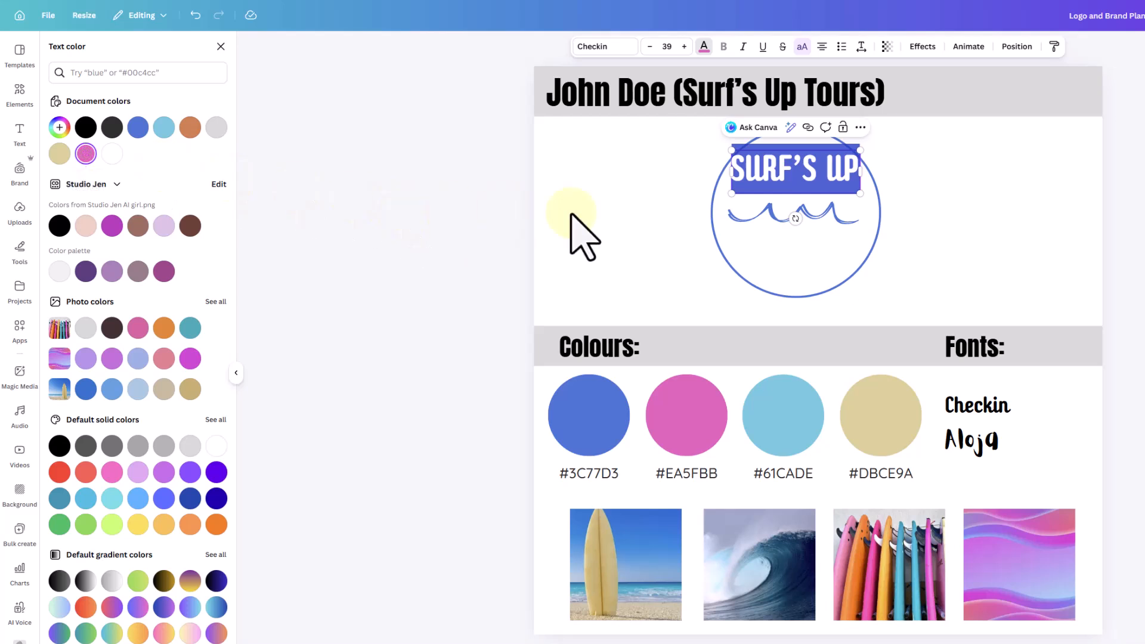
pyautogui.click(573, 229)
# Enlarge the pink "SURF'S UP" text slightly to size 40.6 within the circle.
pyautogui.click(769, 239)
pyautogui.click(841, 182)
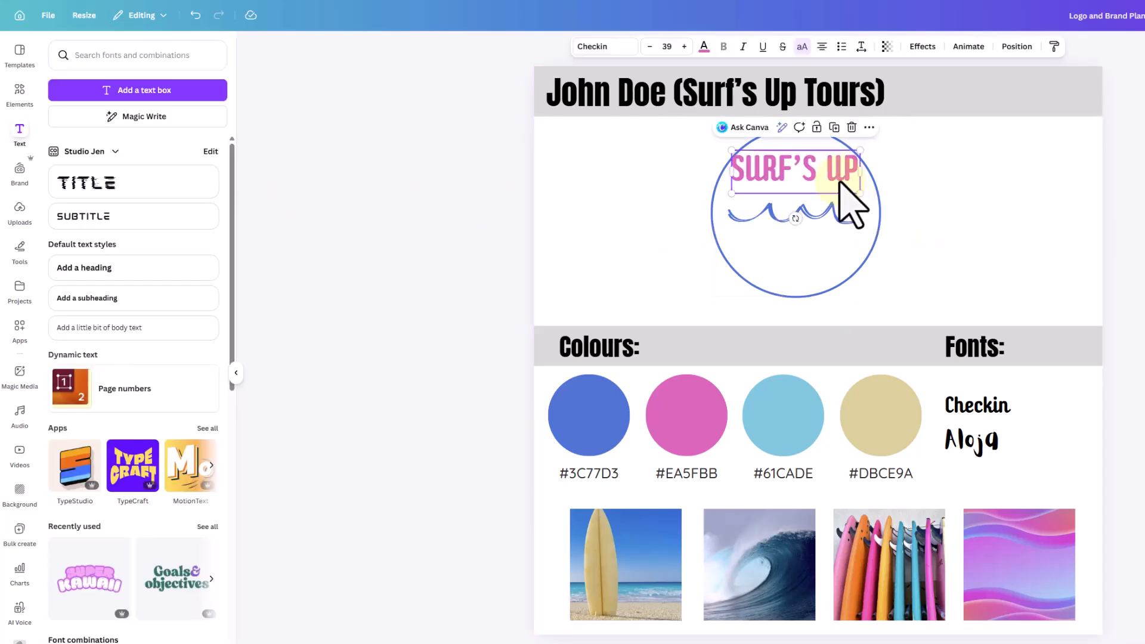
pyautogui.moveTo(858, 192); pyautogui.dragTo(860, 195)
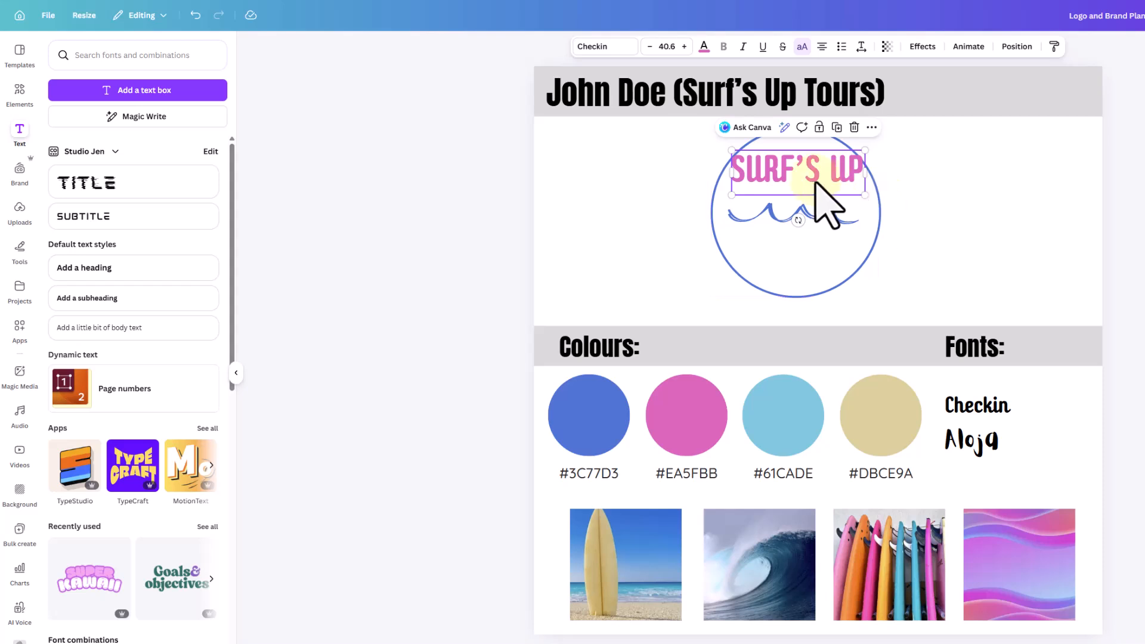
pyautogui.click(894, 182)
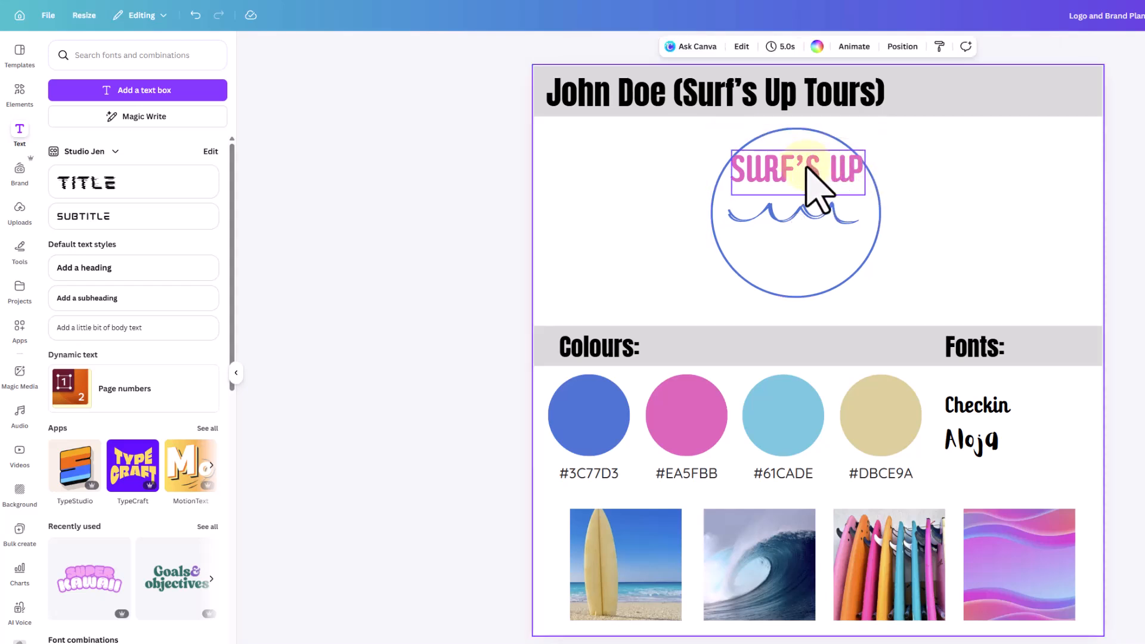
# Try the Glow and Drop effects on the "SURF'S UP" text and apply the Echo effect.
pyautogui.click(816, 189)
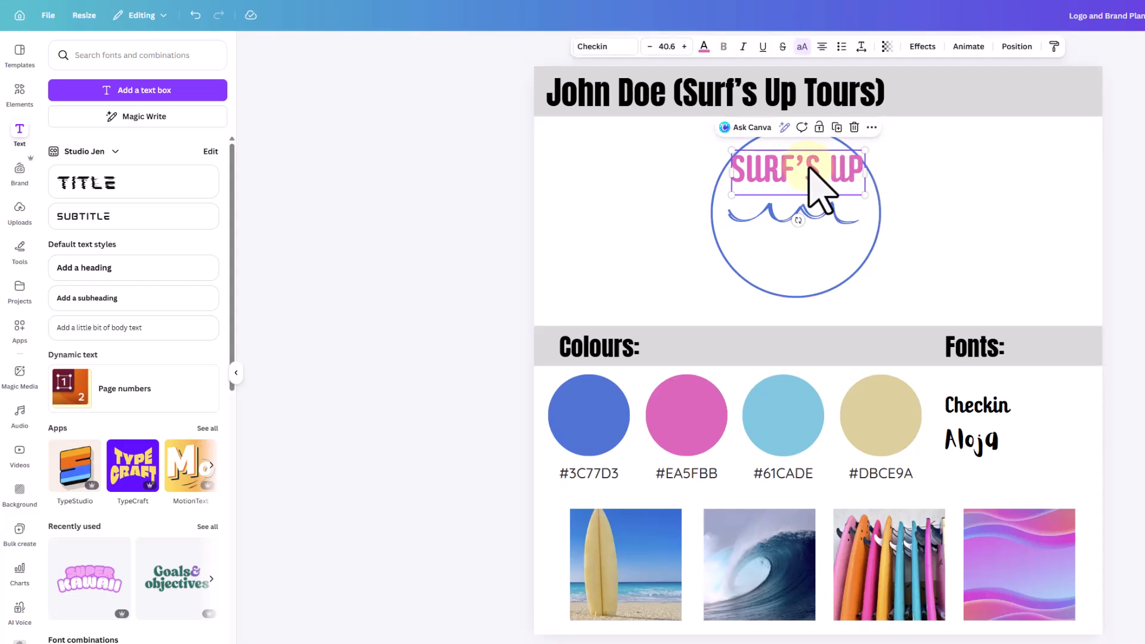
pyautogui.click(923, 46)
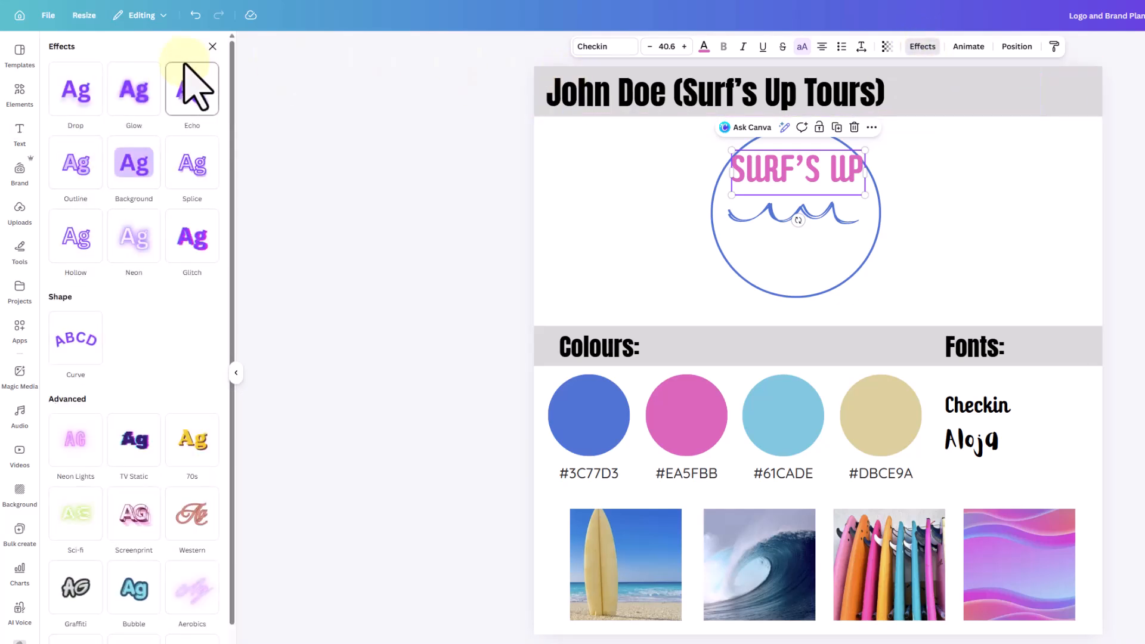
pyautogui.click(145, 113)
pyautogui.click(197, 104)
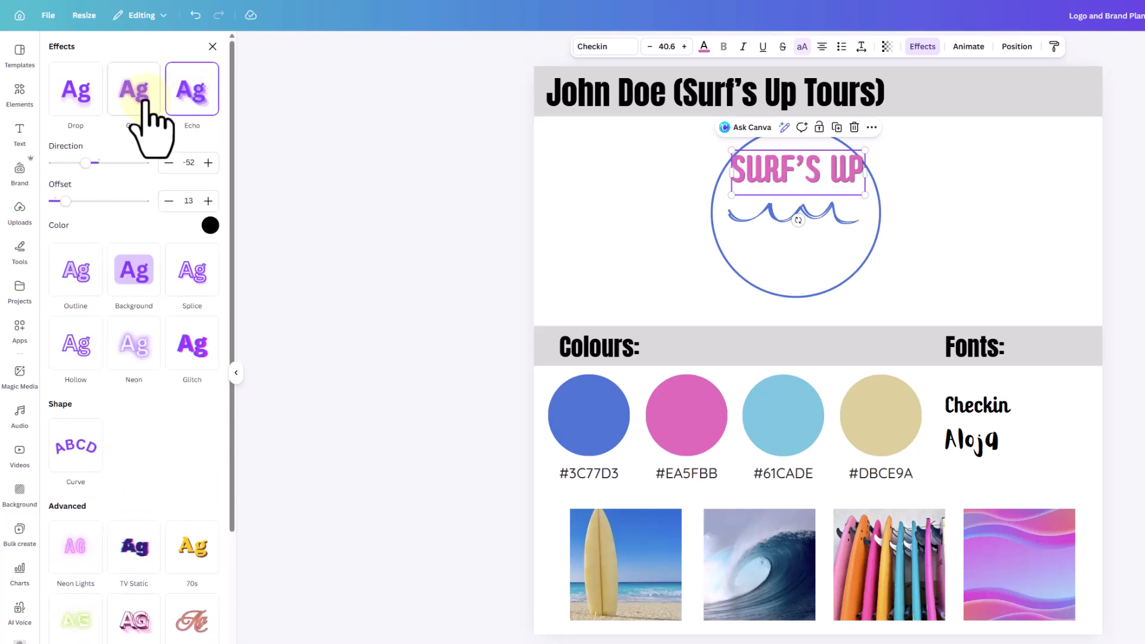
pyautogui.click(78, 95)
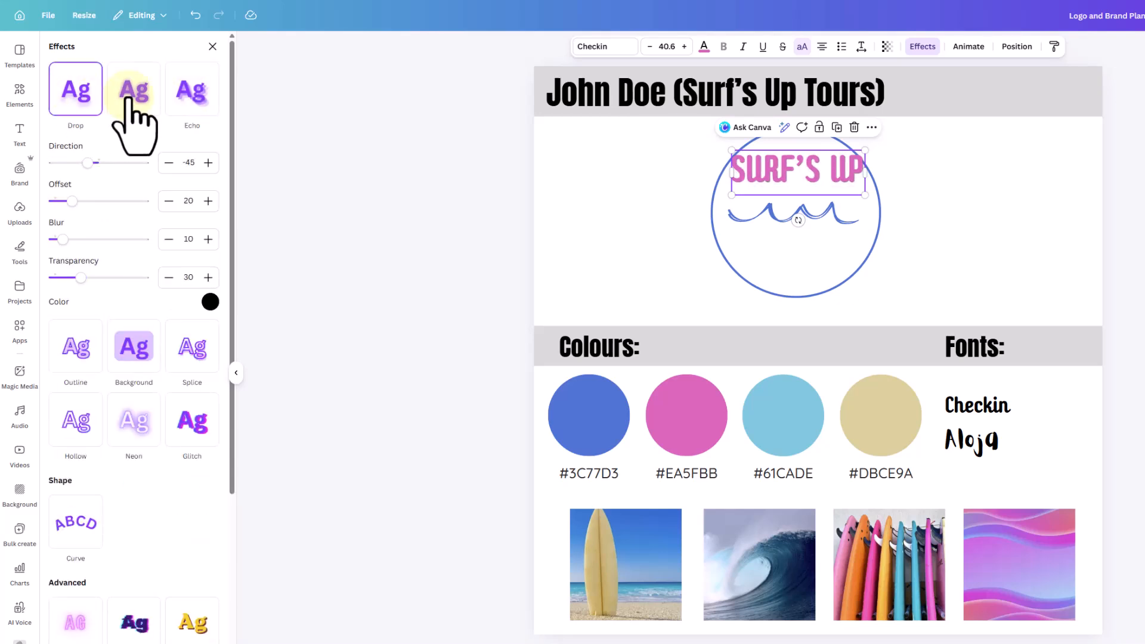
pyautogui.click(193, 98)
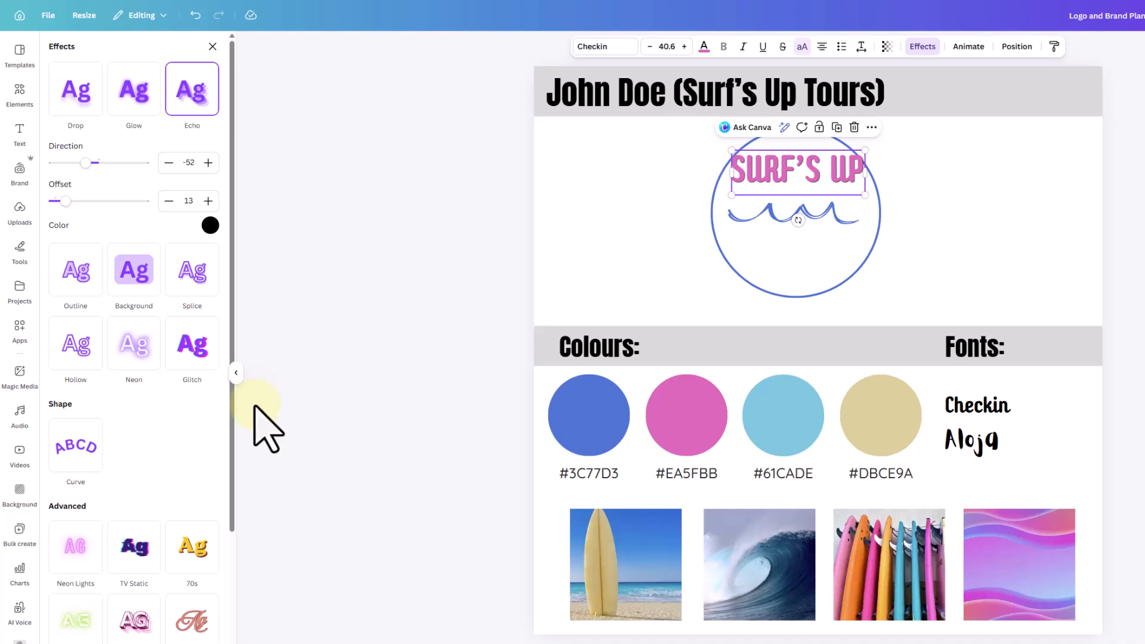
# Curve the "SURF'S UP" text with a curve value of 96 and move it up to follow the circle's upper arc.
pyautogui.click(89, 449)
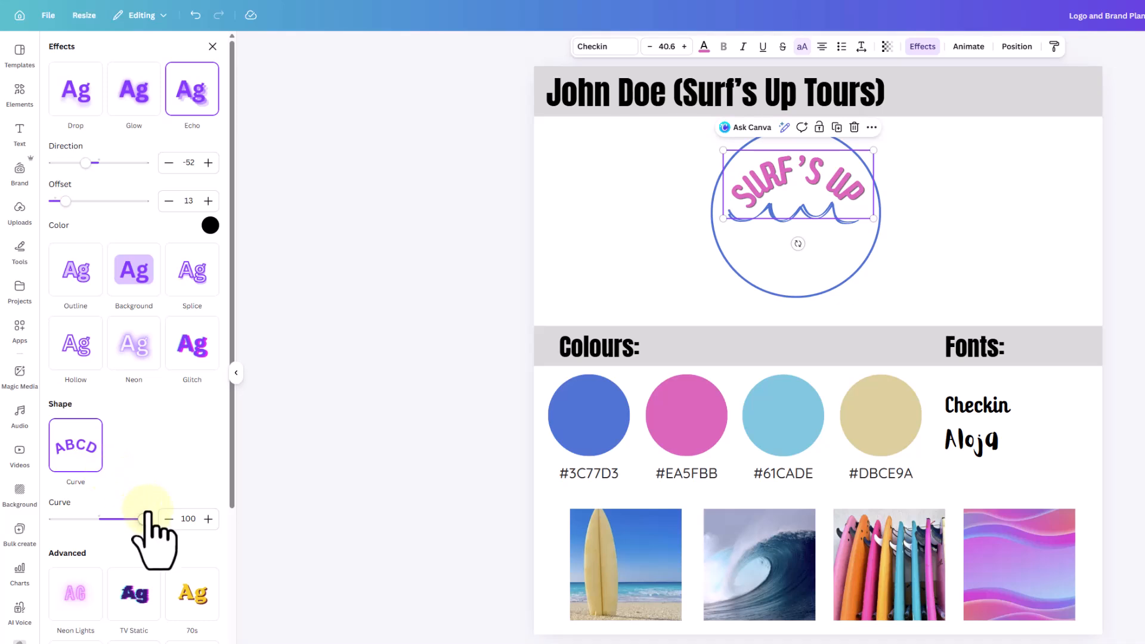
pyautogui.moveTo(143, 519)
pyautogui.mouseDown()
pyautogui.moveTo(22, 519)
pyautogui.moveTo(144, 519)
pyautogui.mouseUp()
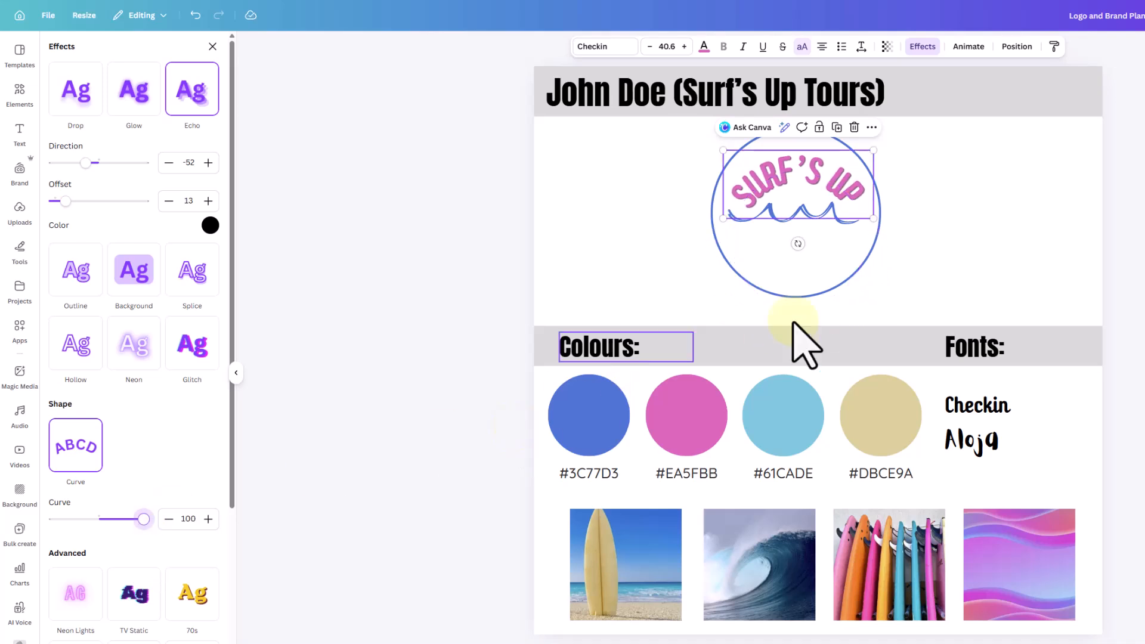
pyautogui.moveTo(786, 173); pyautogui.dragTo(785, 155)
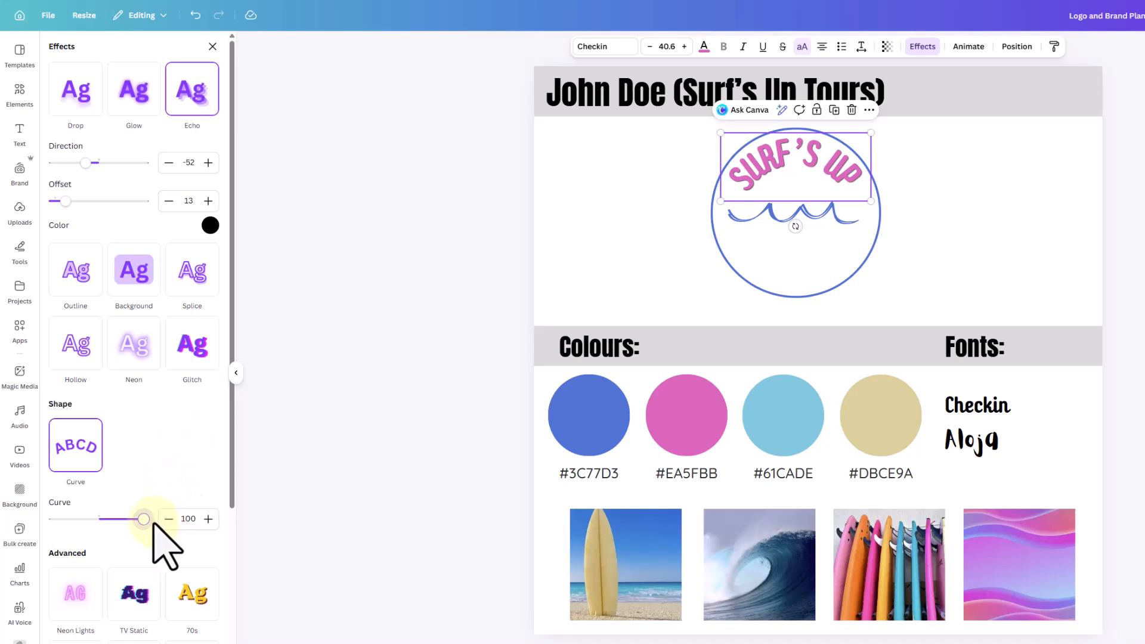
pyautogui.moveTo(144, 519); pyautogui.dragTo(142, 519)
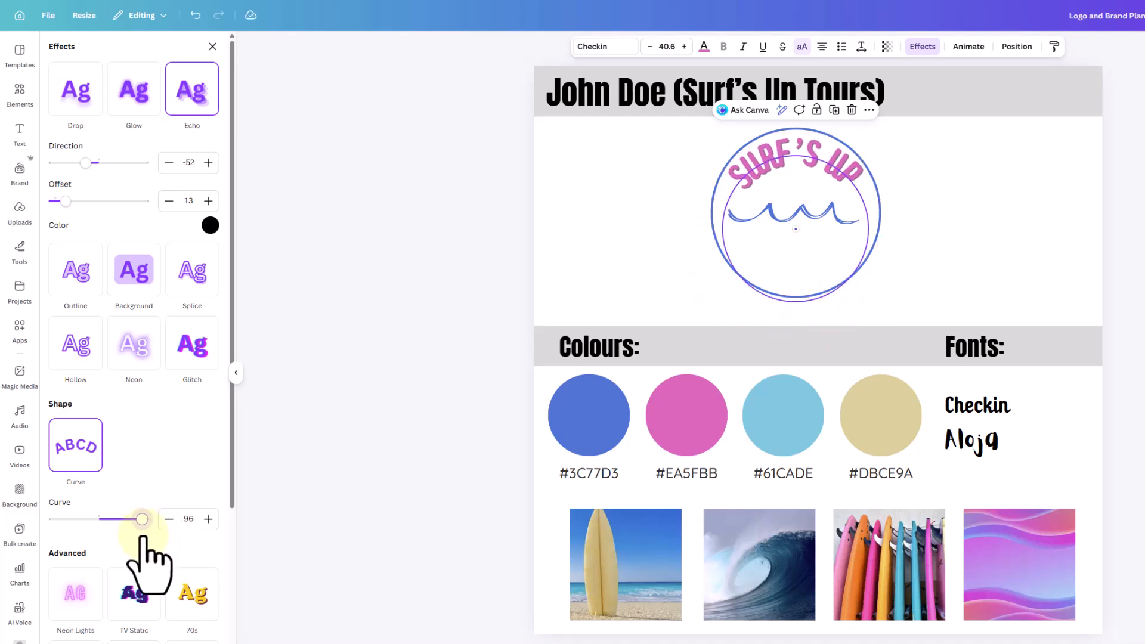
pyautogui.click(974, 268)
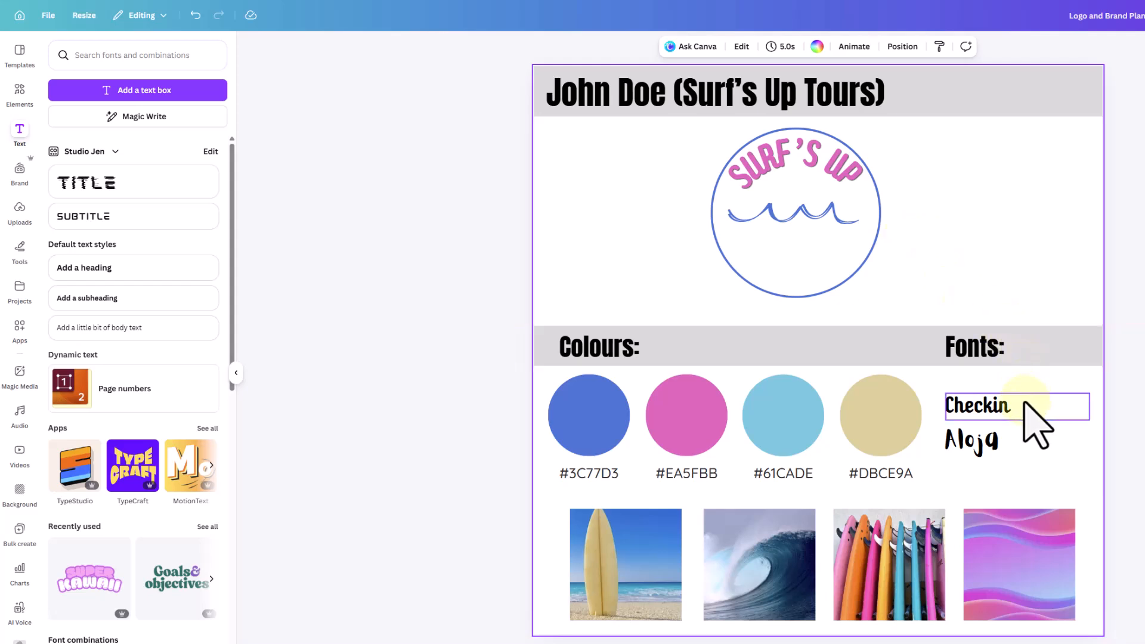
# Copy the "Aloja" font sample text, paste it and move the copy into the circle below the wave line.
pyautogui.click(987, 444)
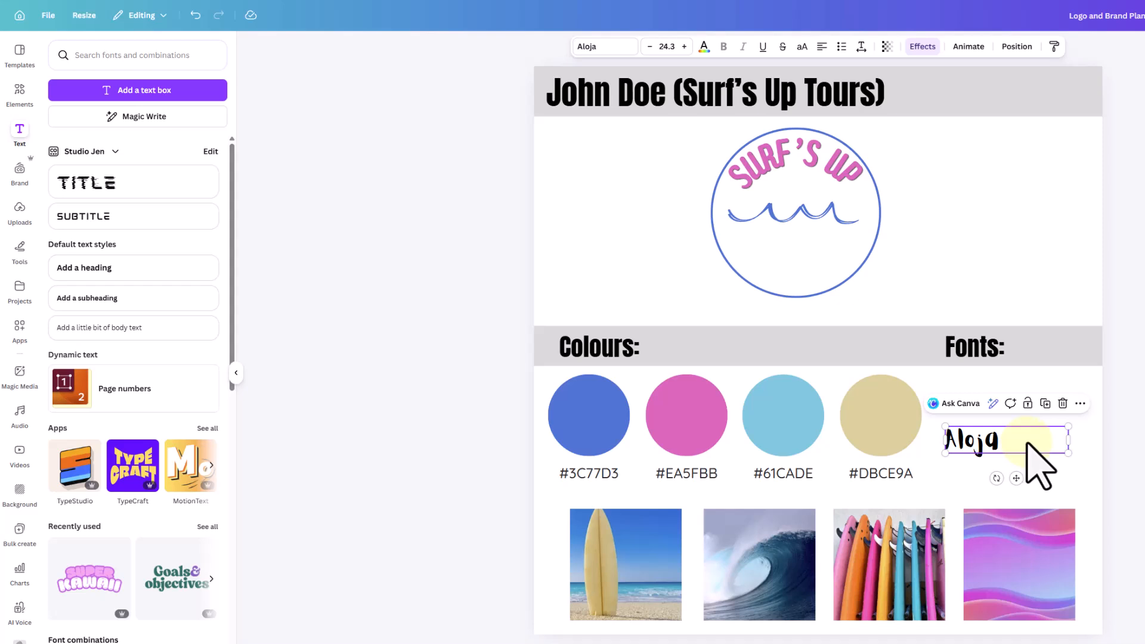
pyautogui.rightClick(1041, 465)
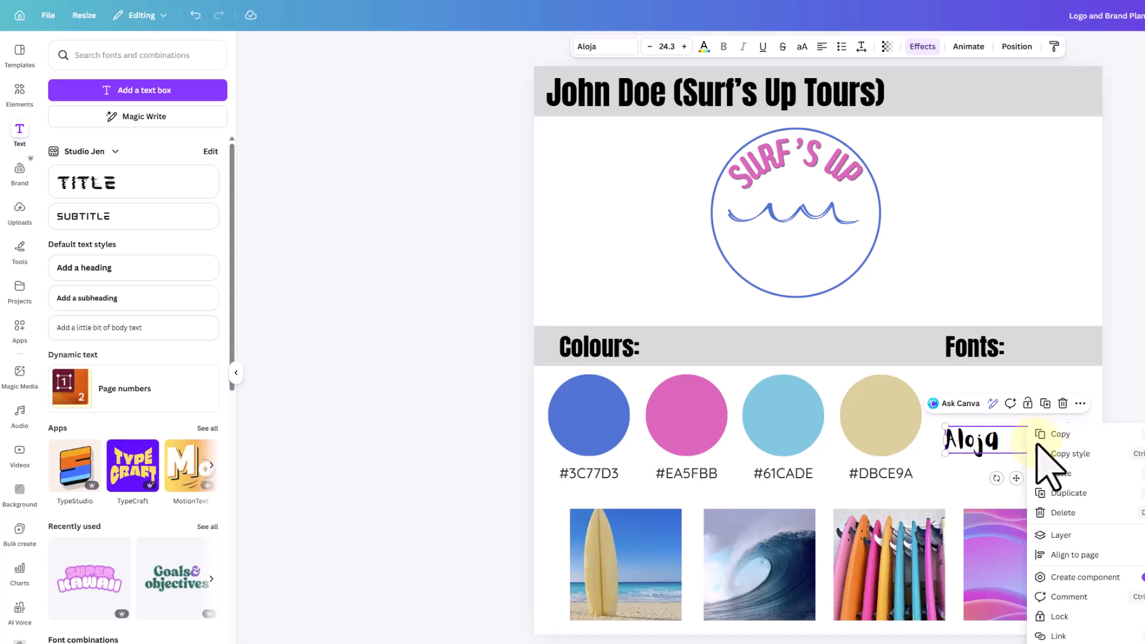
pyautogui.click(1069, 434)
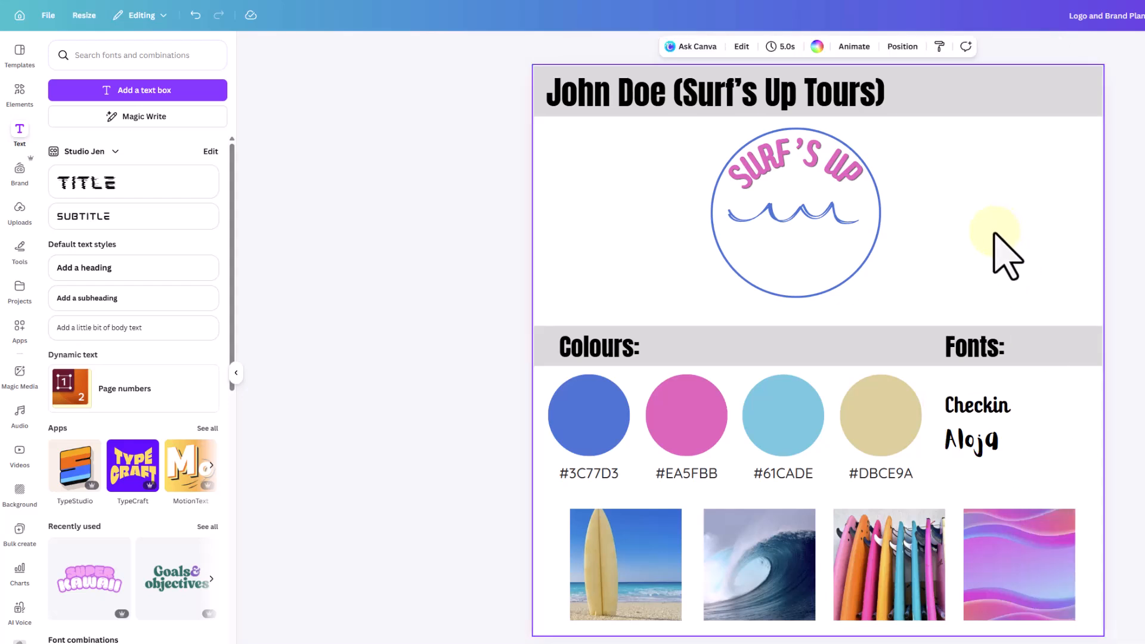
pyautogui.rightClick(1006, 253)
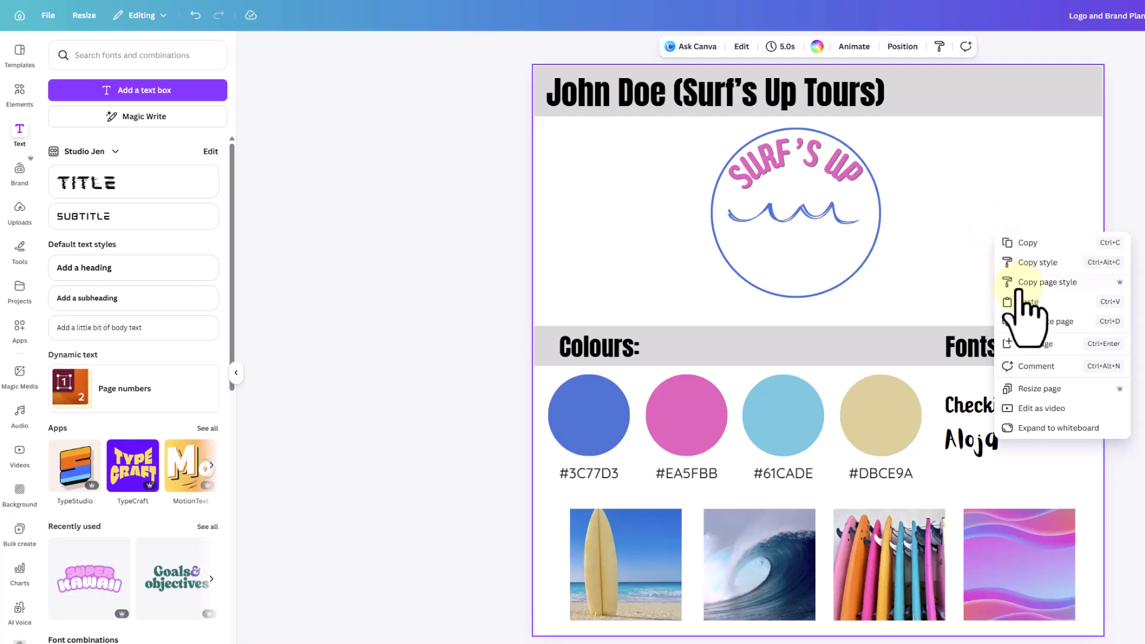
pyautogui.click(1027, 302)
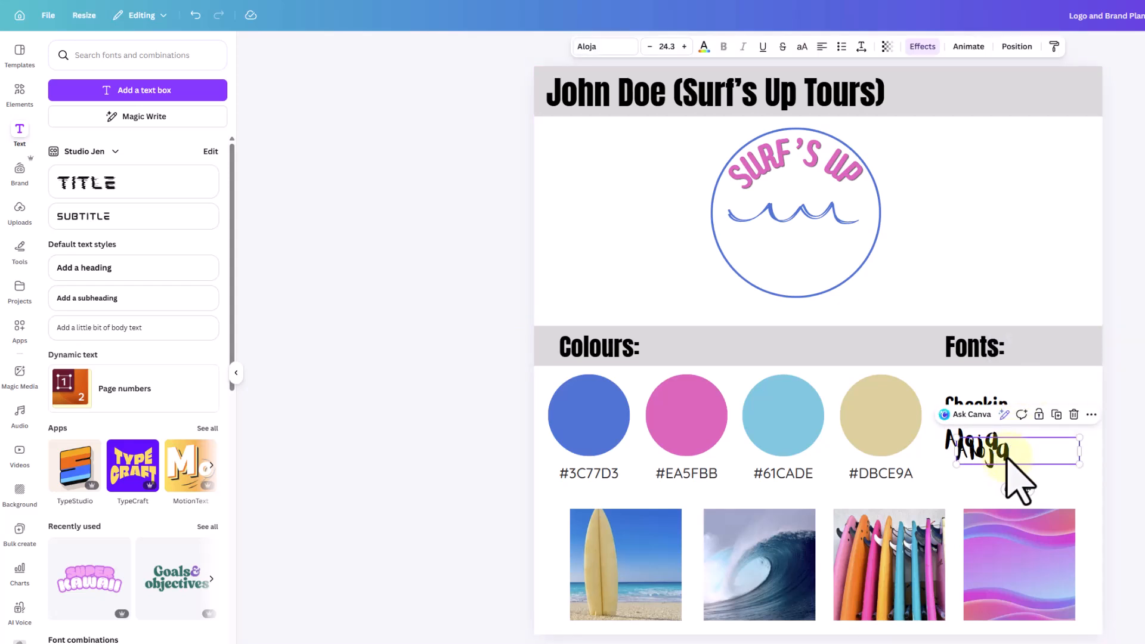
pyautogui.moveTo(1008, 461); pyautogui.dragTo(806, 267)
# Replace the wording of the pasted text inside the circle with "TOURS".
pyautogui.doubleClick(769, 265)
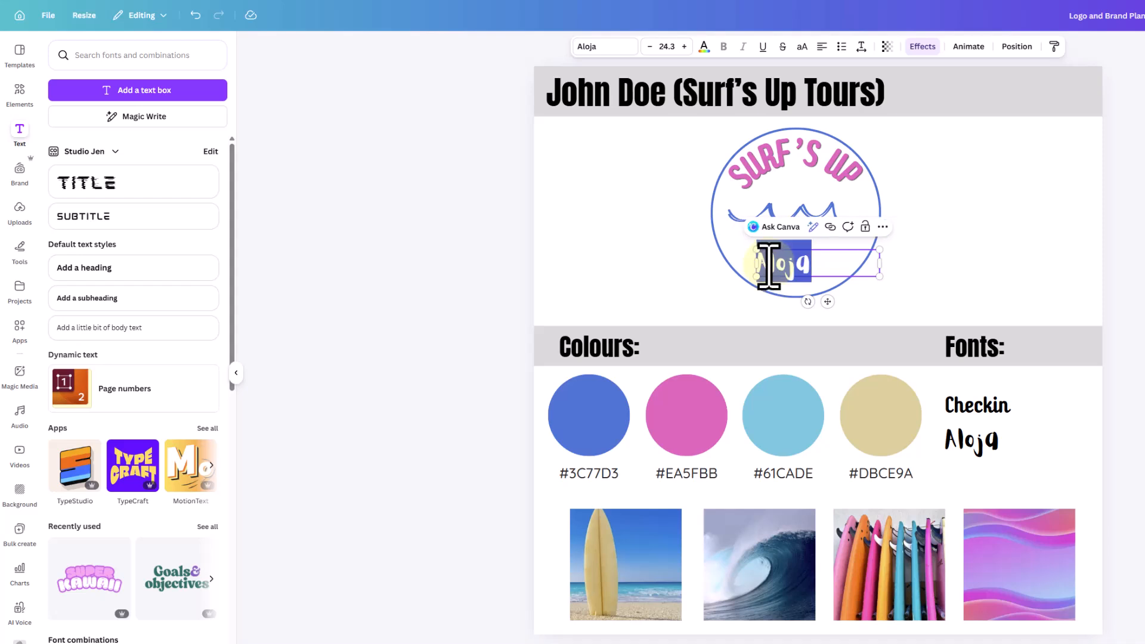
pyautogui.write('TOURS')
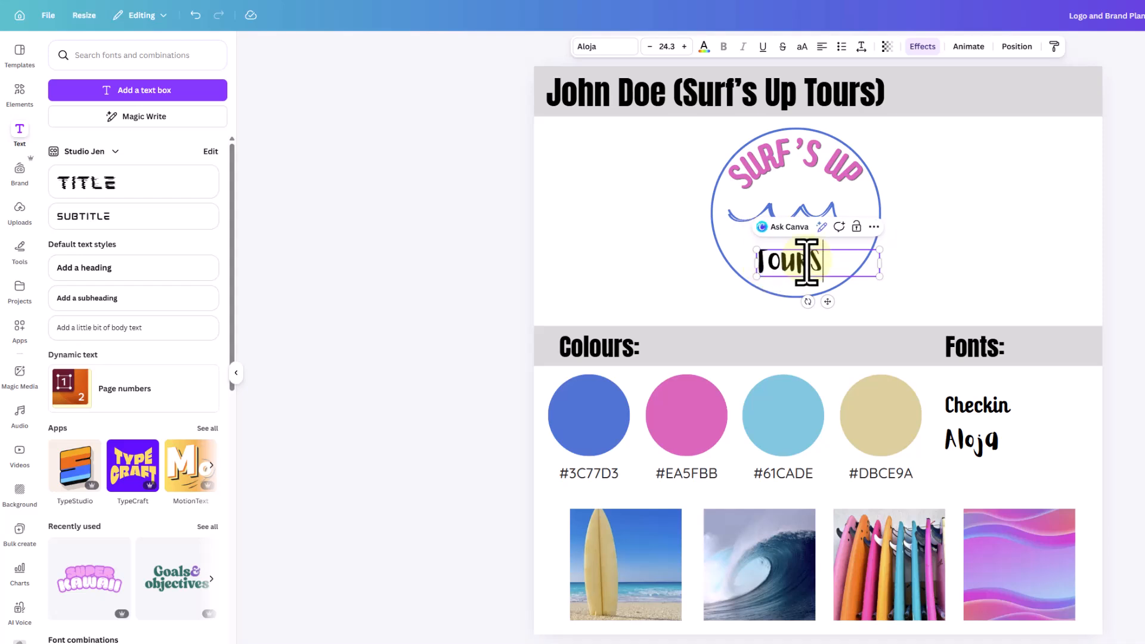
pyautogui.click(934, 283)
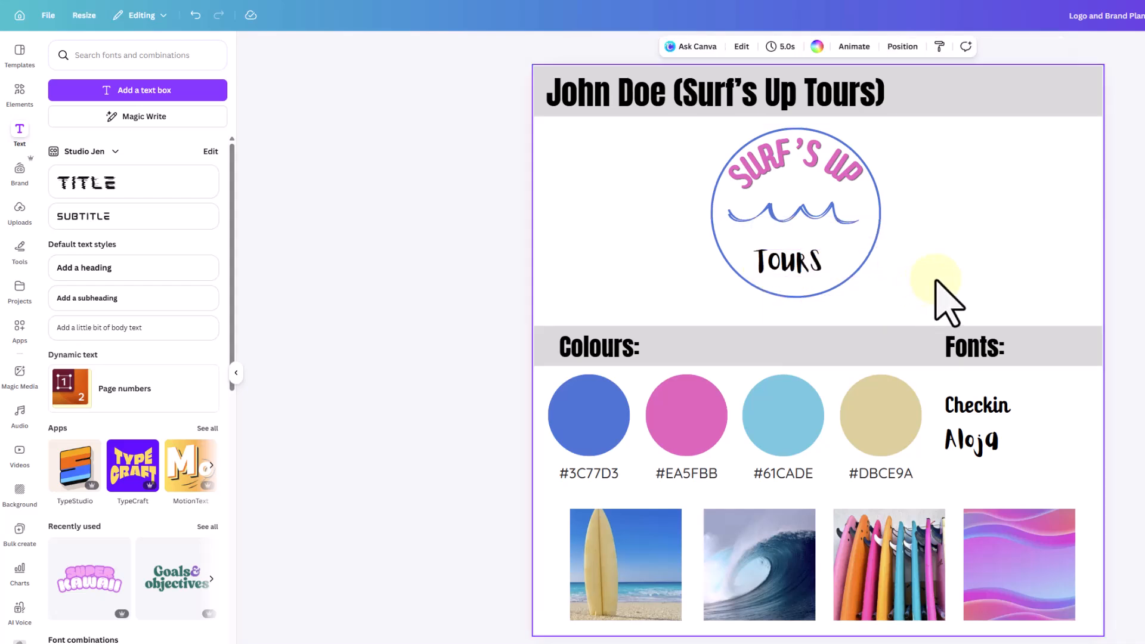
# Enlarge the "TOURS" text to size 45.7 and position it below the wave line.
pyautogui.click(812, 260)
pyautogui.moveTo(880, 250); pyautogui.dragTo(966, 206)
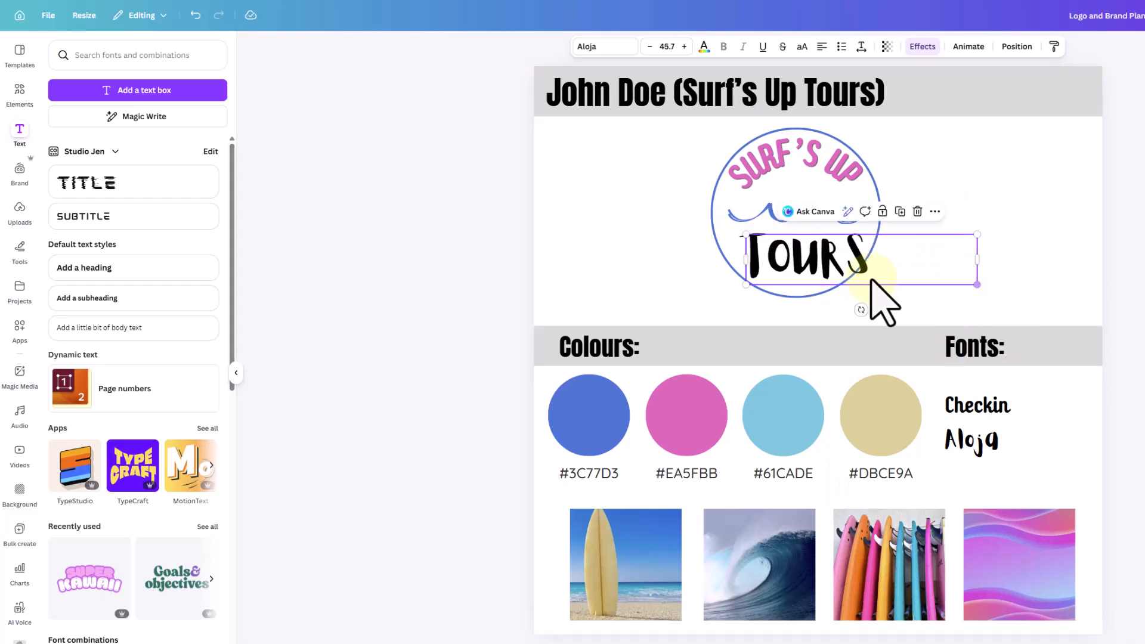
pyautogui.moveTo(829, 263); pyautogui.dragTo(833, 266)
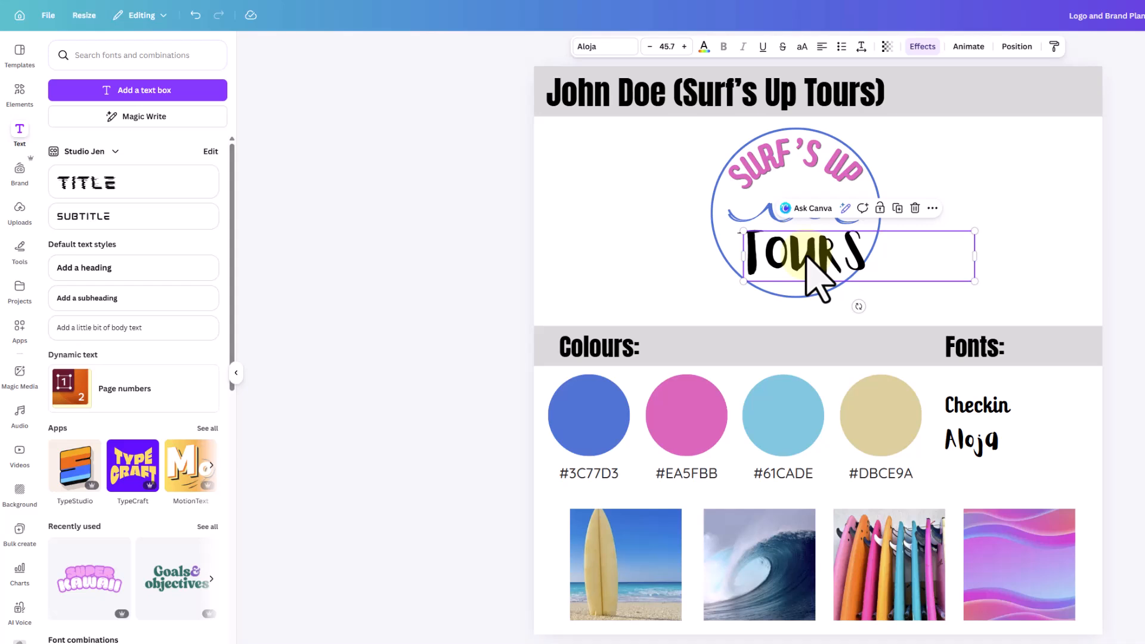
# Set the "TOURS" text colour to the brand pink from the document colours.
pyautogui.click(704, 46)
pyautogui.click(85, 153)
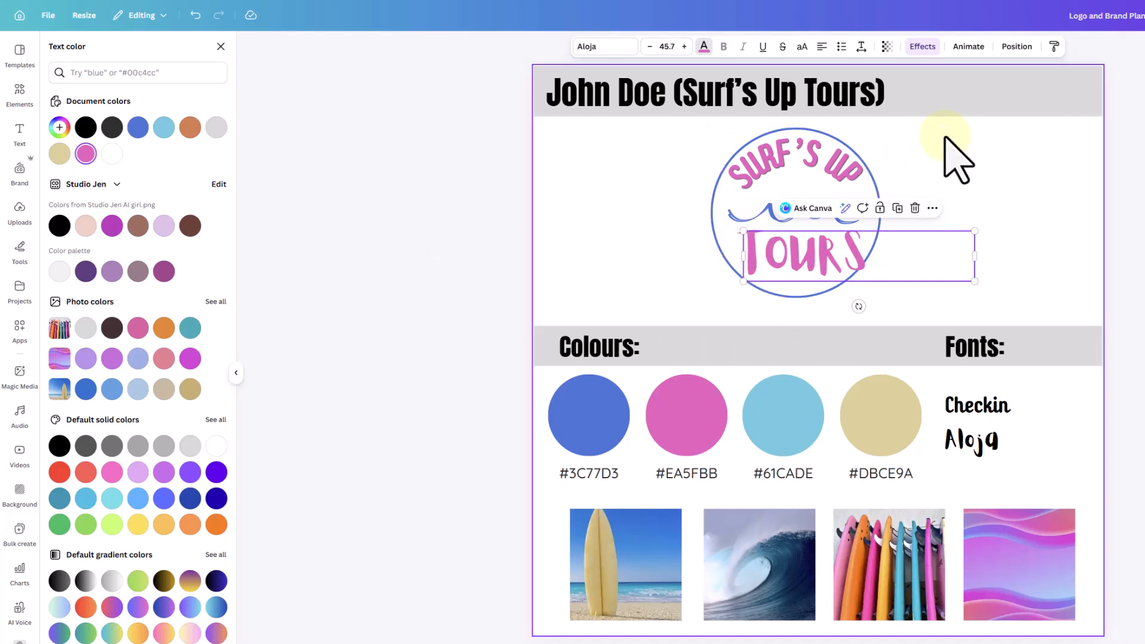
pyautogui.click(925, 185)
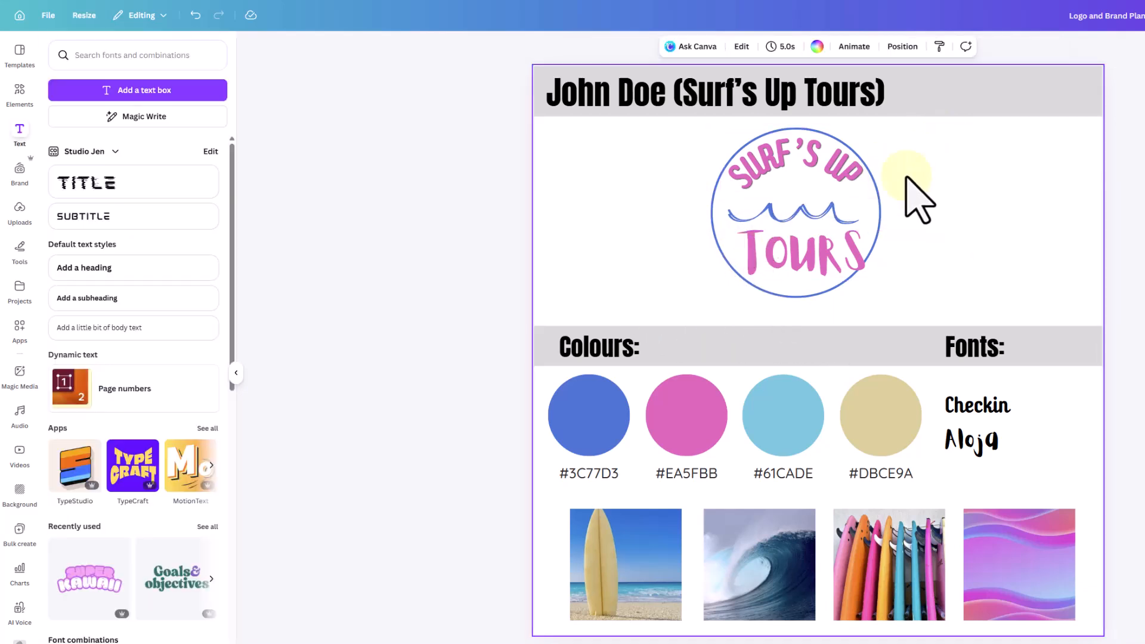
# Apply the Curve shape effect to the "TOURS" text and bend it downward to a curve of about -73.
pyautogui.click(837, 251)
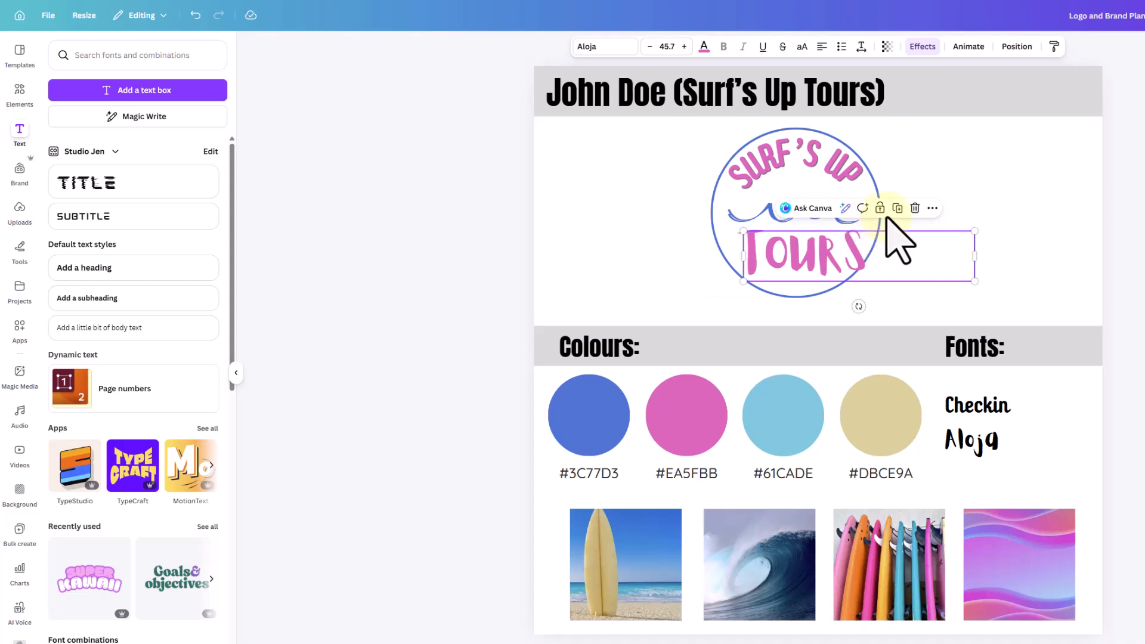
pyautogui.click(923, 48)
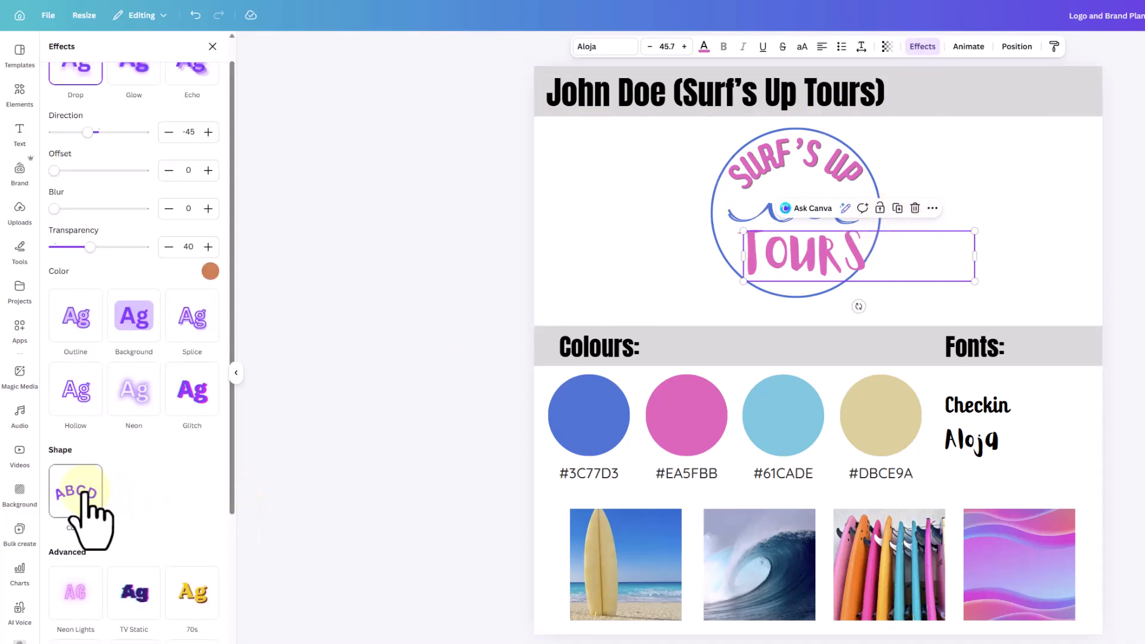
pyautogui.click(90, 507)
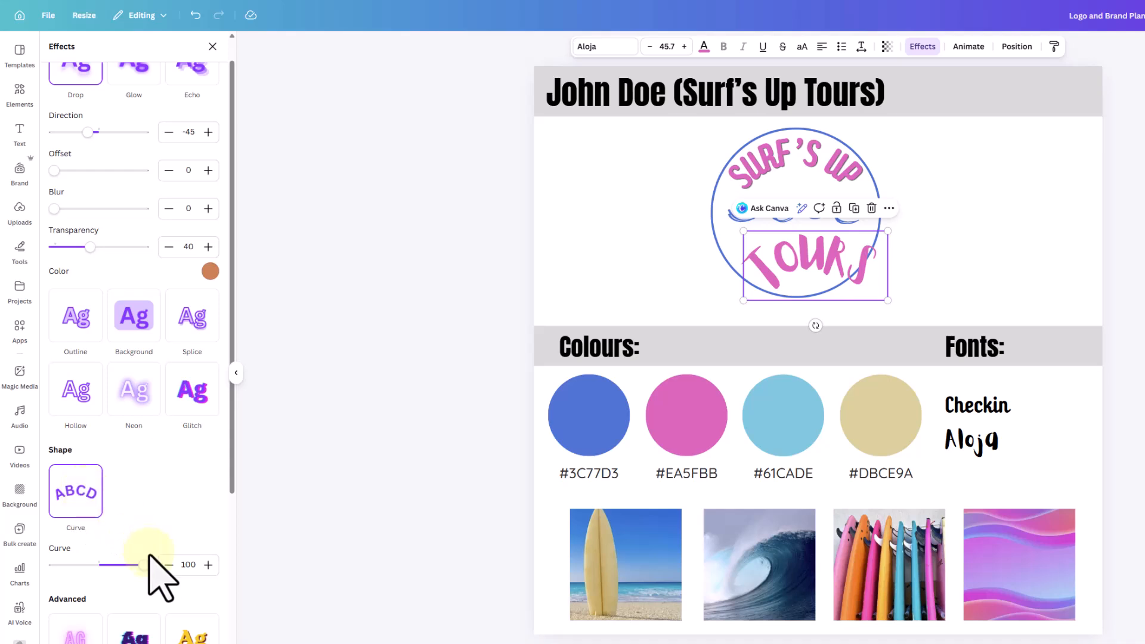
pyautogui.moveTo(143, 565); pyautogui.dragTo(68, 565)
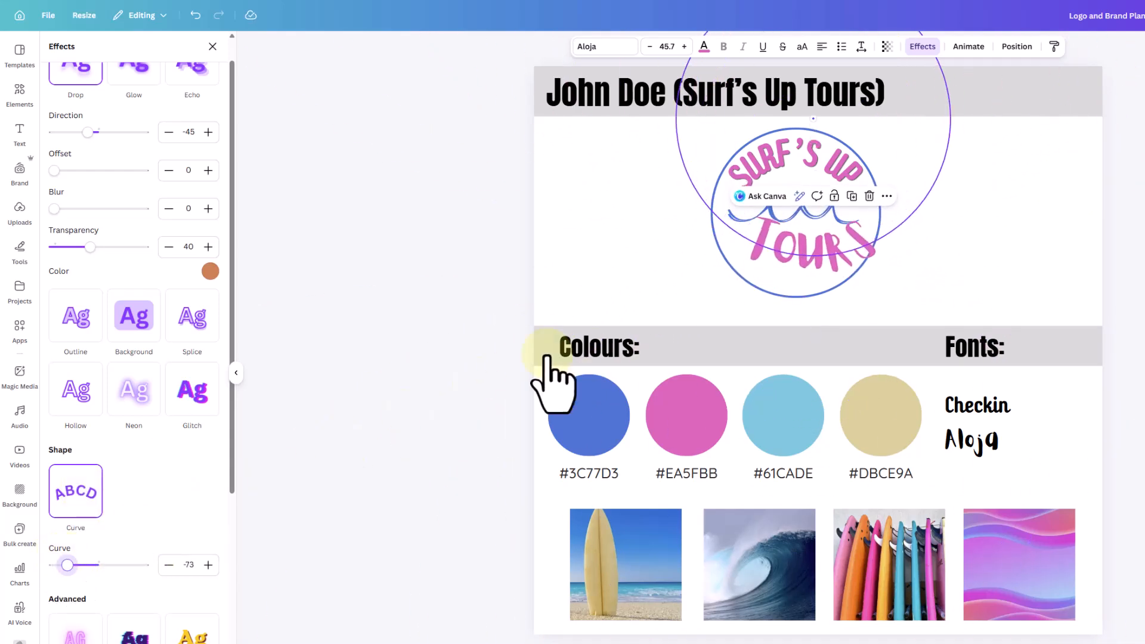
# Fit the "TOURS" text into the circle's lower arc at size 39.7, tilting it slightly and setting its curve to -86.
pyautogui.moveTo(745, 281); pyautogui.dragTo(766, 263)
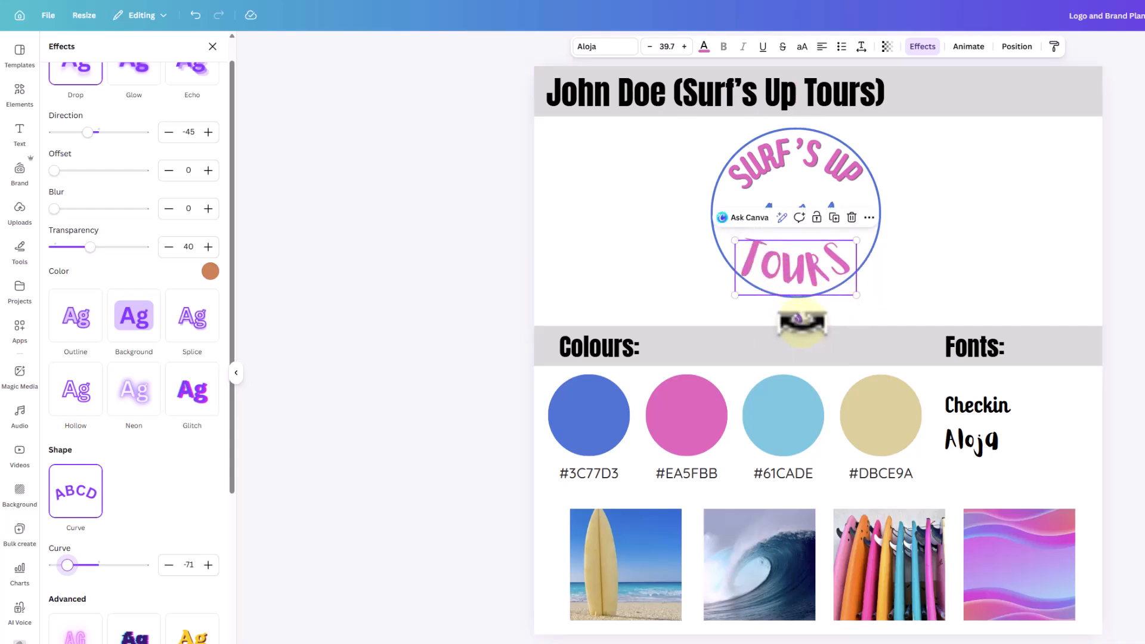
pyautogui.moveTo(802, 320); pyautogui.dragTo(788, 329)
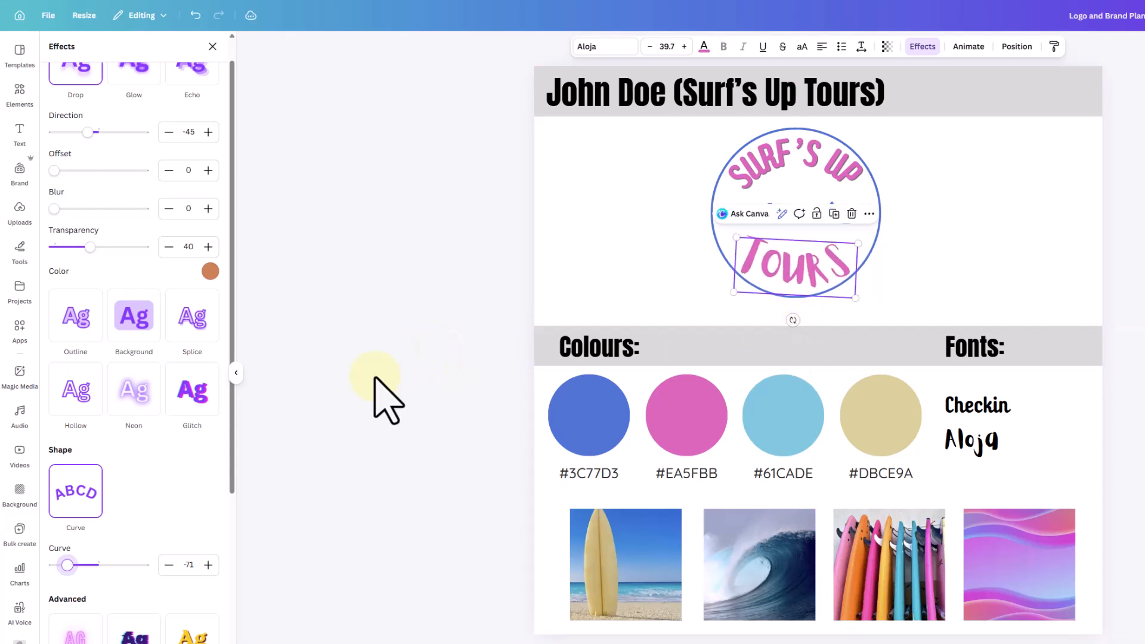
pyautogui.moveTo(68, 565); pyautogui.dragTo(68, 565)
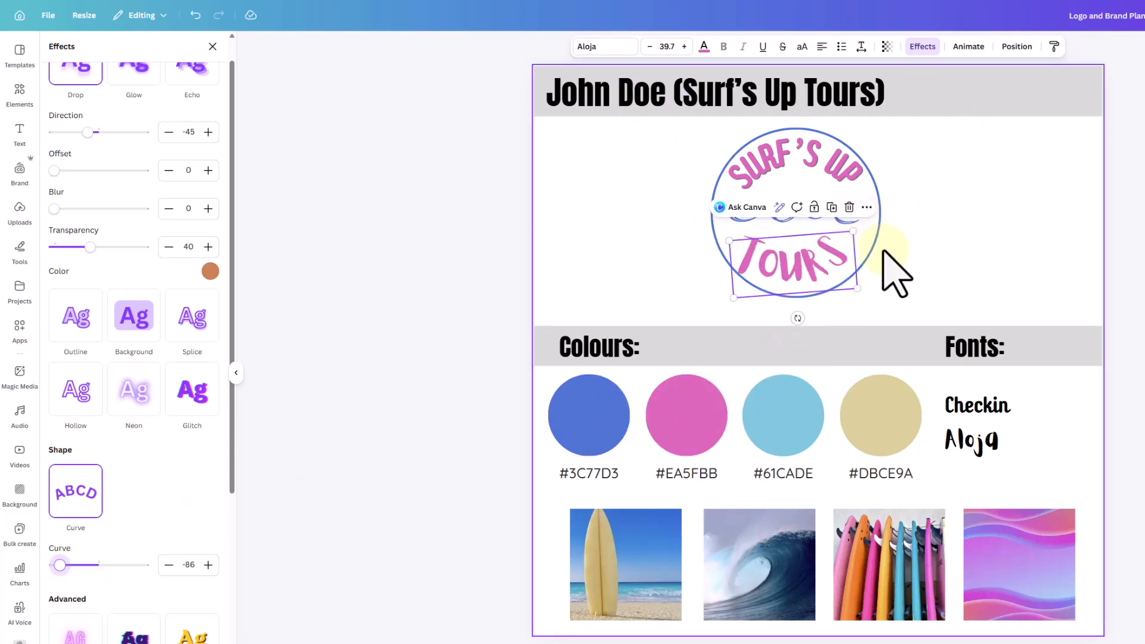
pyautogui.click(913, 262)
# Change the font of the "TOURS" text to Checkin.
pyautogui.click(825, 264)
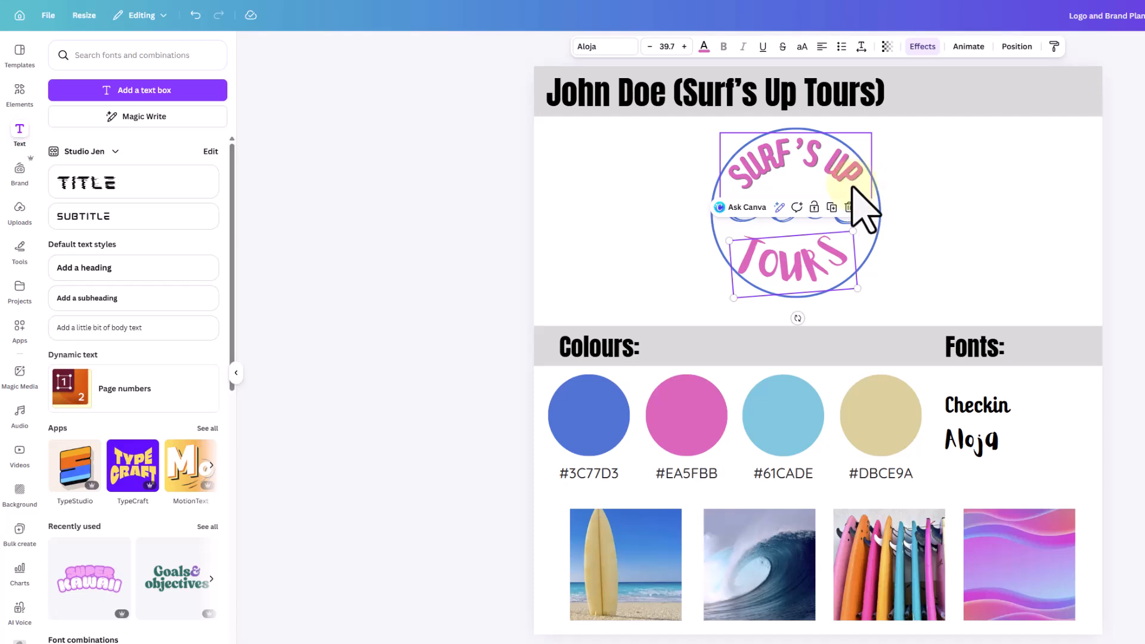
pyautogui.click(597, 47)
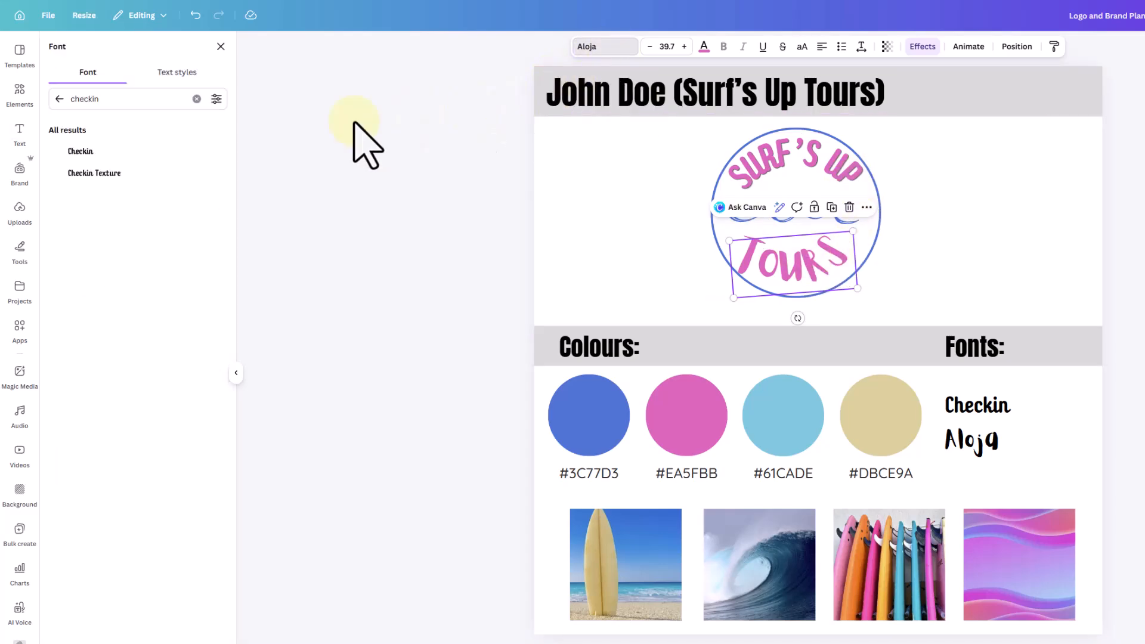
pyautogui.click(123, 152)
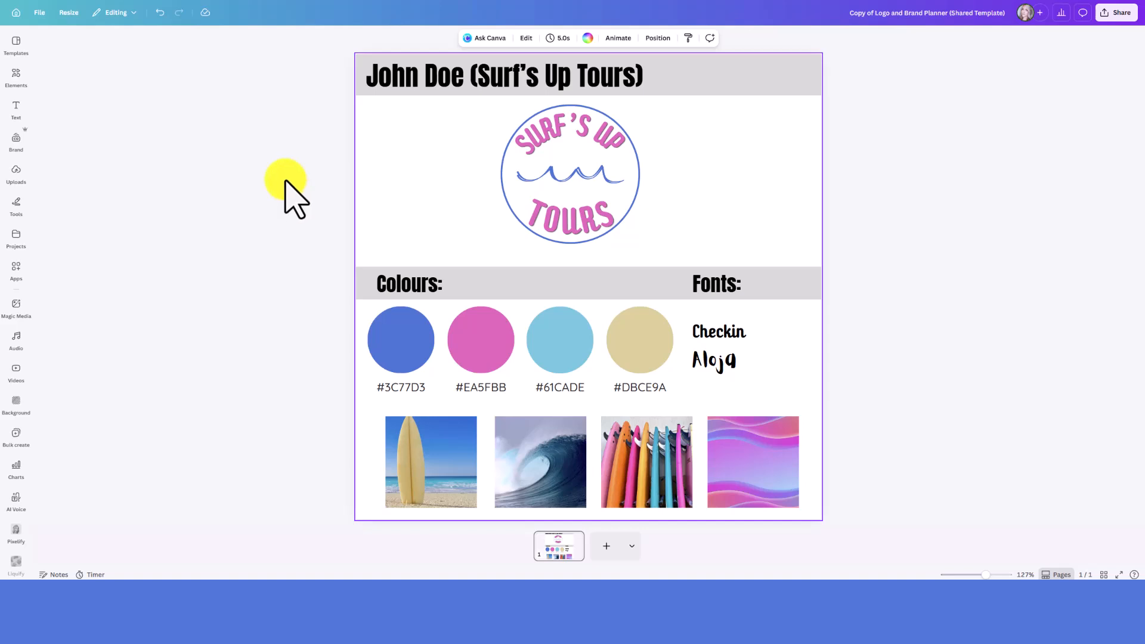
# Search the elements for "surfboard" and show all the graphics results.
pyautogui.click(18, 80)
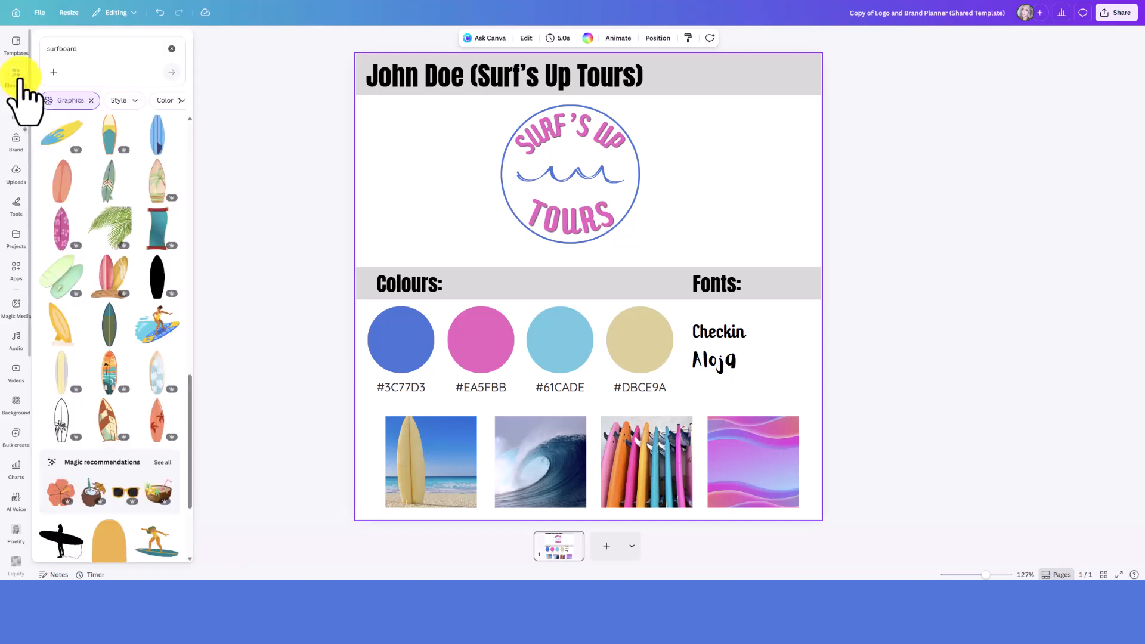
pyautogui.click(16, 77)
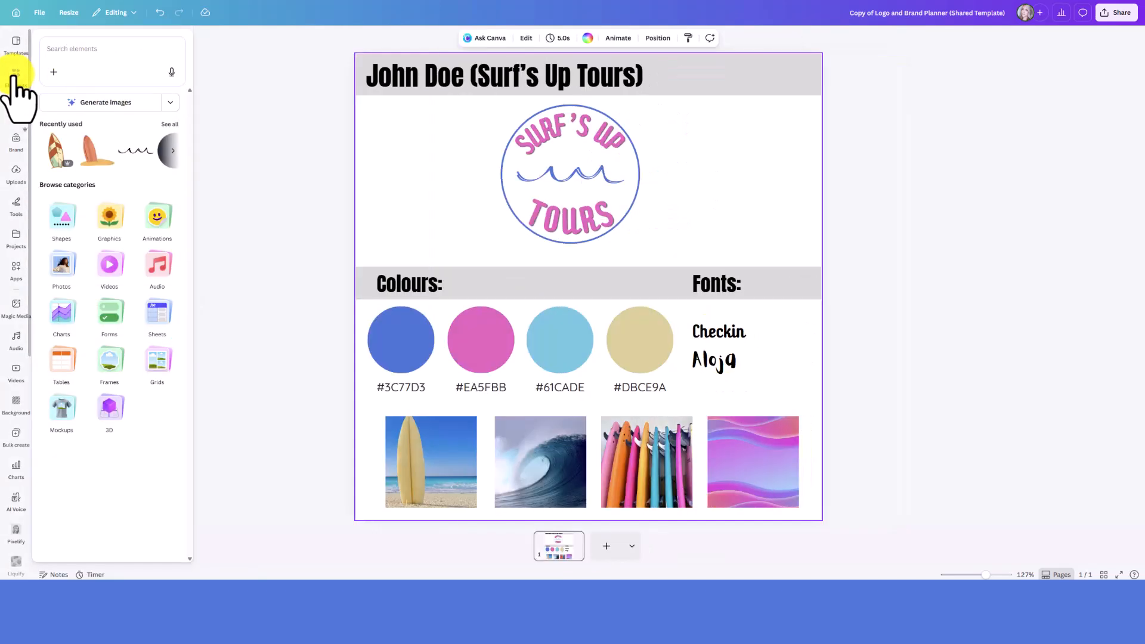
pyautogui.click(77, 50)
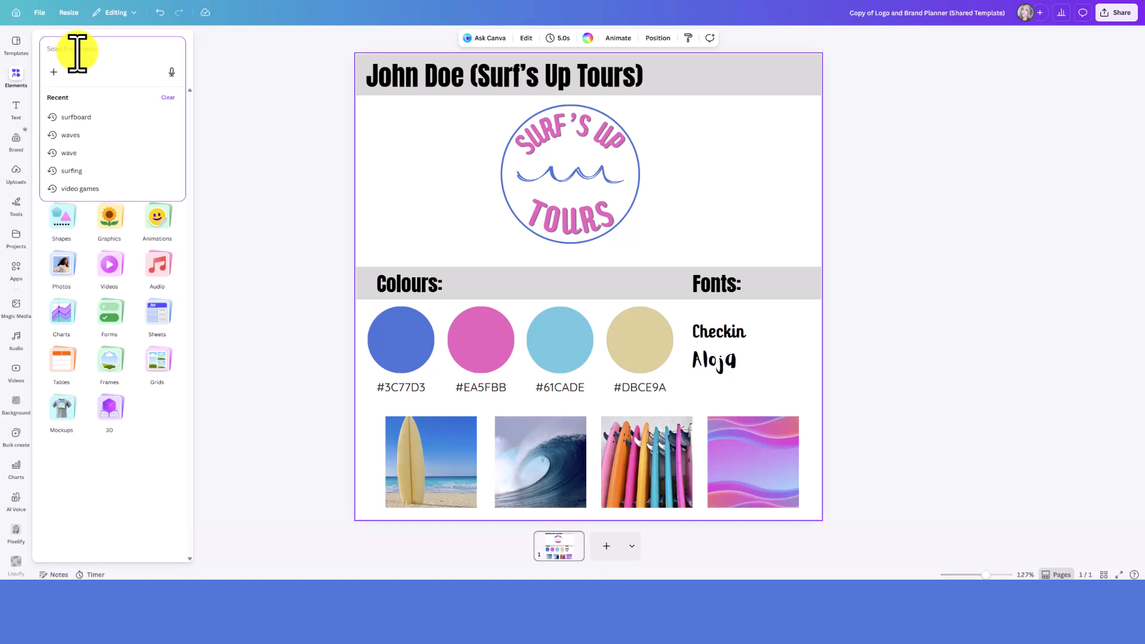
pyautogui.press('Return')
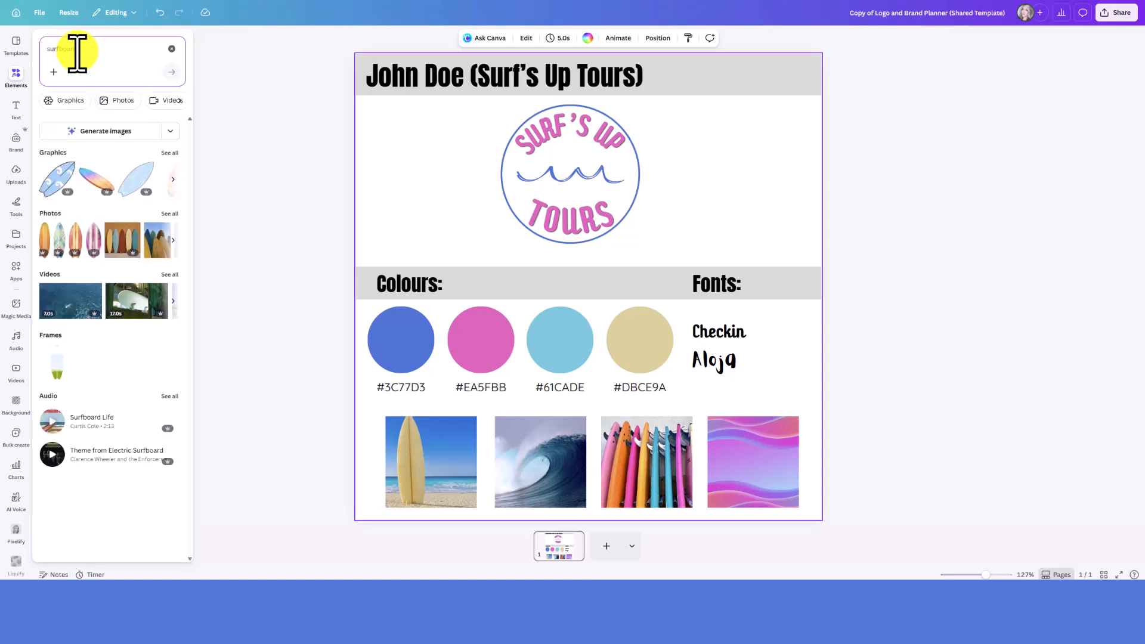
pyautogui.click(170, 154)
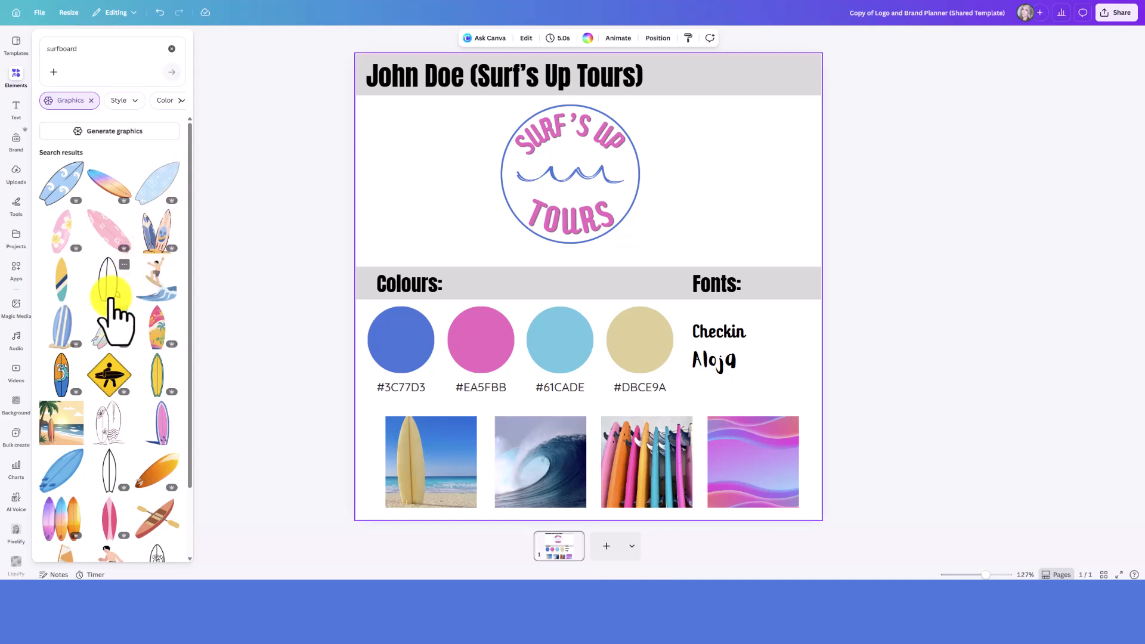
# Insert the brown, cream and green surfboard graphic and move it beside the logo circle, on its left.
pyautogui.scroll(-5, 110, 301)
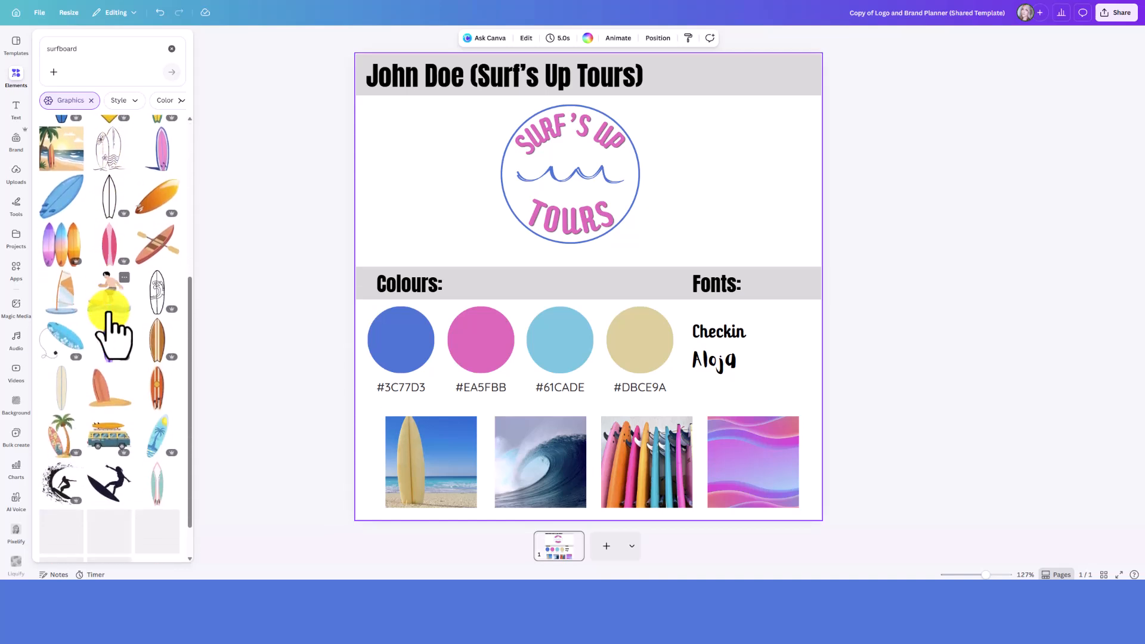
pyautogui.scroll(-2, 110, 325)
pyautogui.click(56, 173)
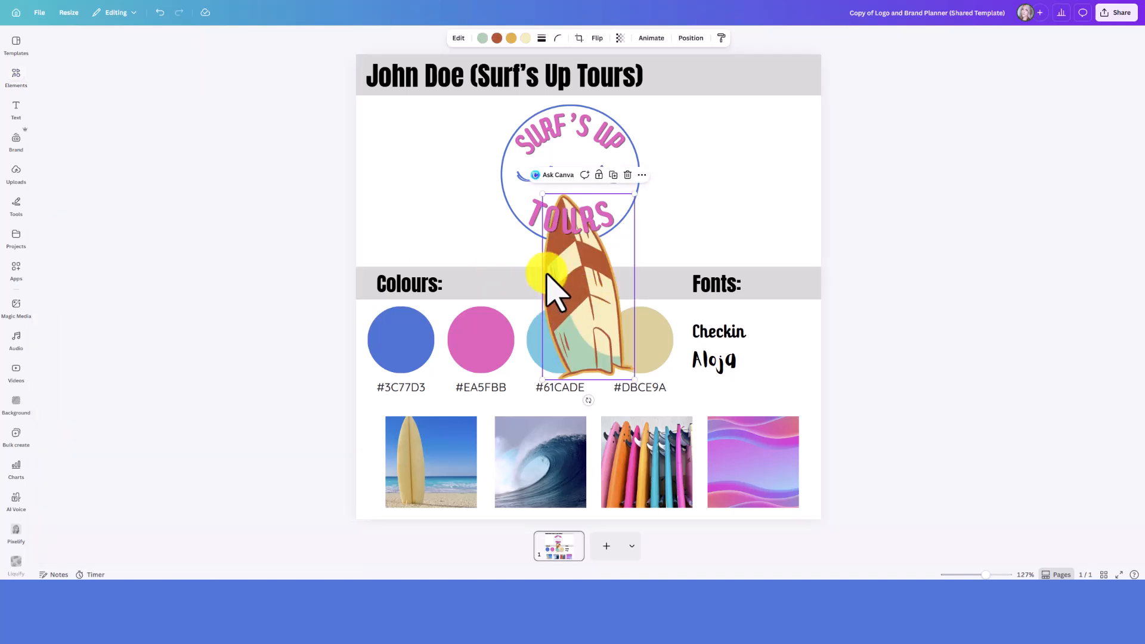
pyautogui.moveTo(588, 333); pyautogui.dragTo(455, 225)
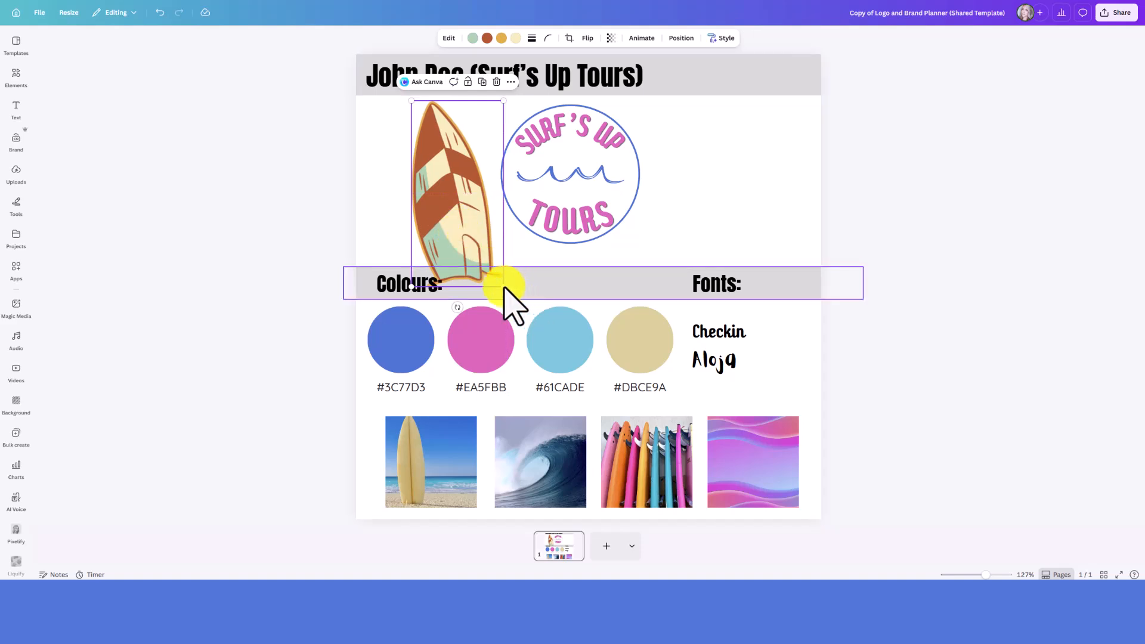
# Shrink the surfboard graphic and place it over the wave line in the middle of the logo circle.
pyautogui.moveTo(496, 275); pyautogui.dragTo(593, 197)
pyautogui.click(674, 183)
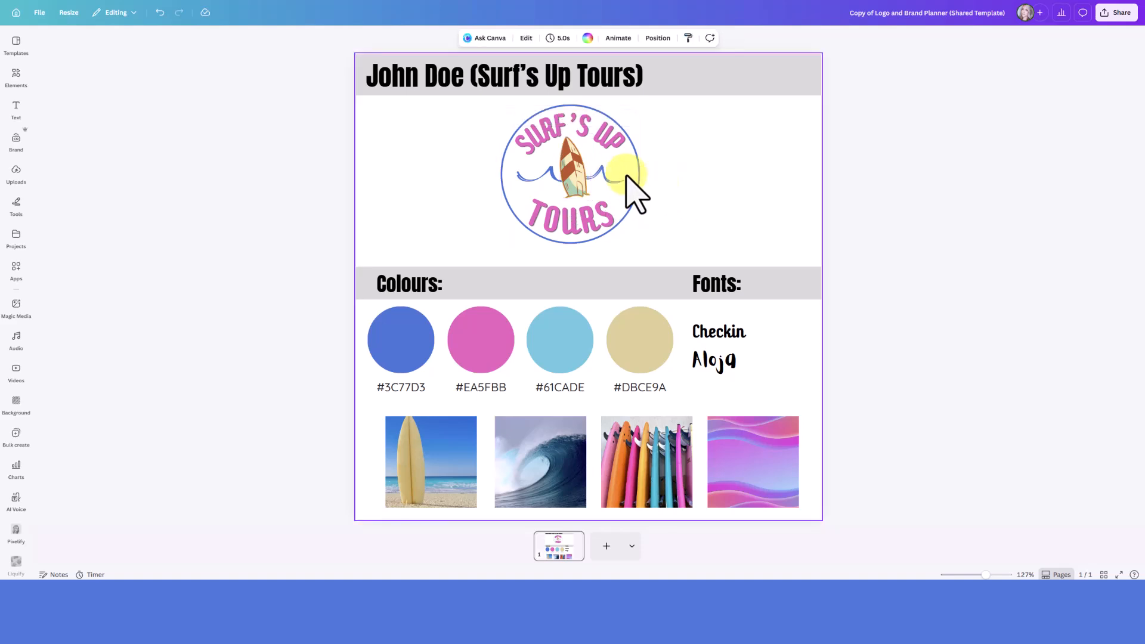
# Try sending the surfboard graphic to the back of the layer order and undo that change.
pyautogui.click(584, 167)
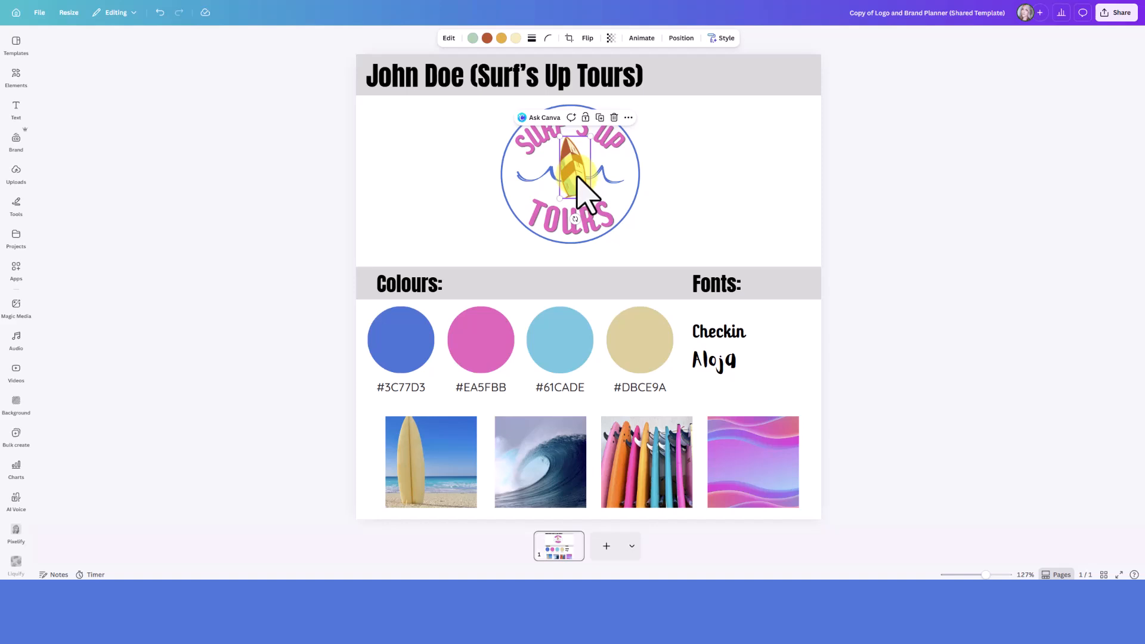
pyautogui.rightClick(576, 177)
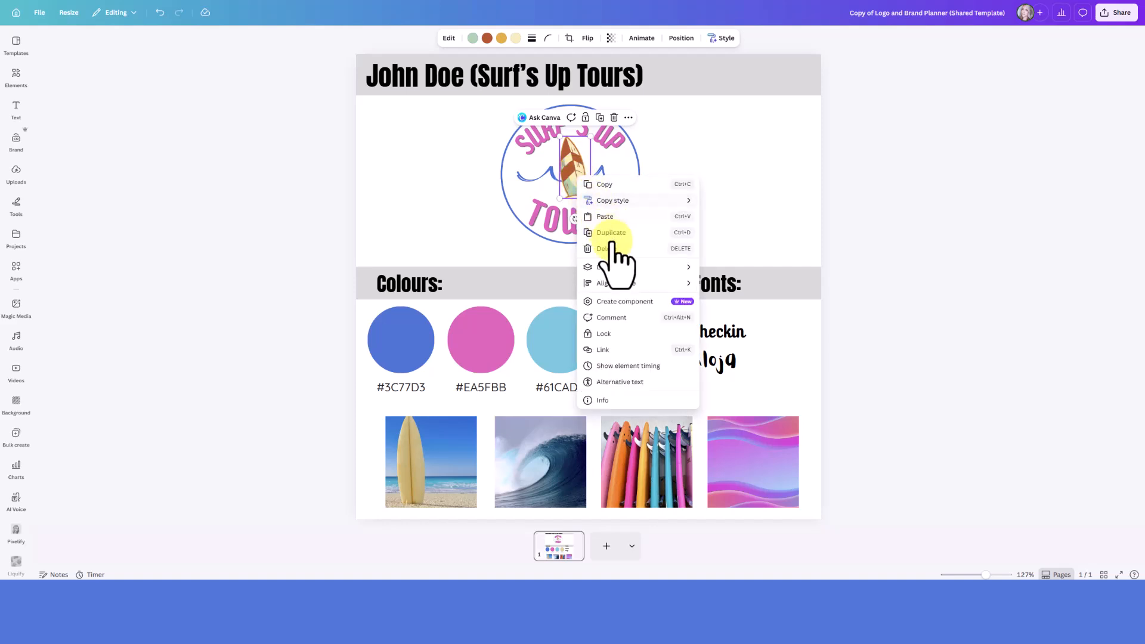
pyautogui.moveTo(615, 269)
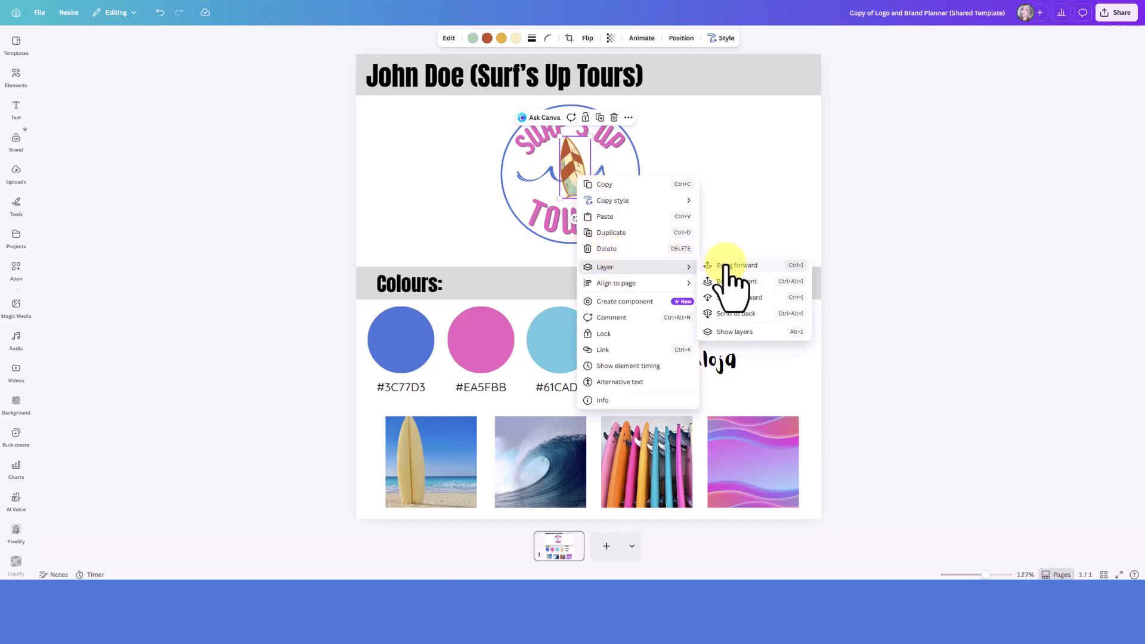
pyautogui.click(748, 315)
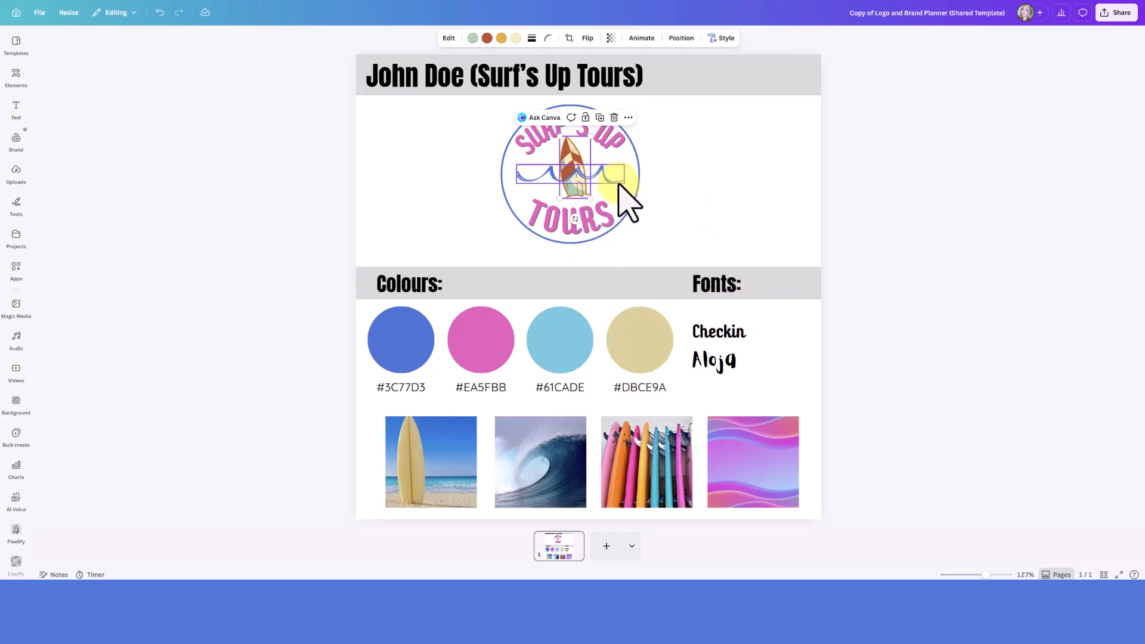
pyautogui.click(159, 12)
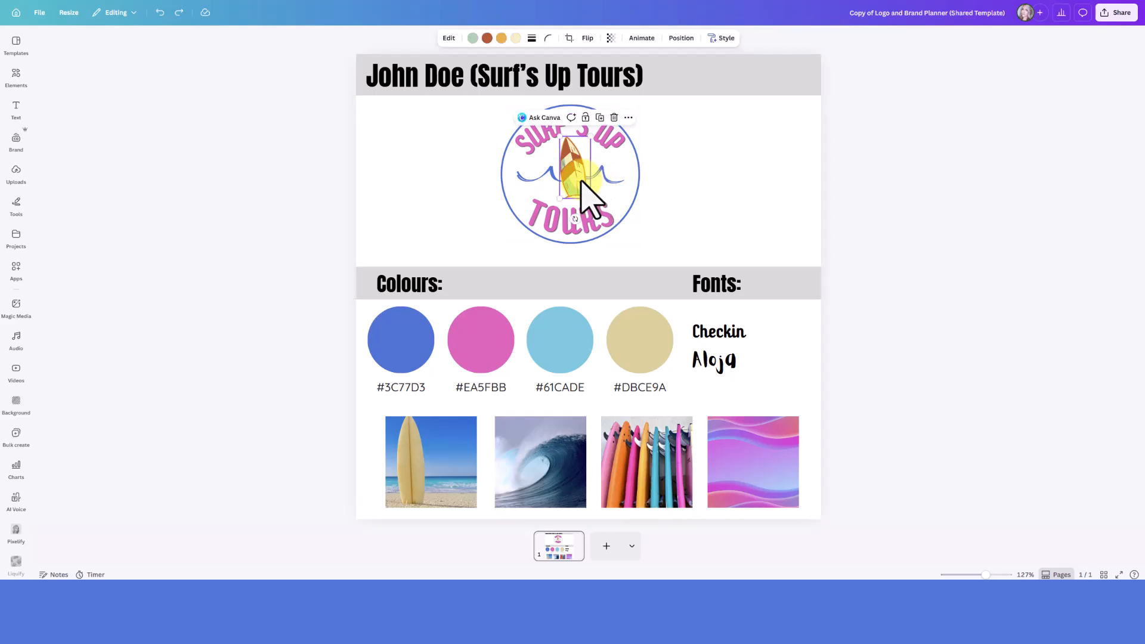
# Recolor the surfboard with the document colors, changing green to light blue, brown to blue and orange to pink.
pyautogui.moveTo(575, 218); pyautogui.dragTo(593, 227)
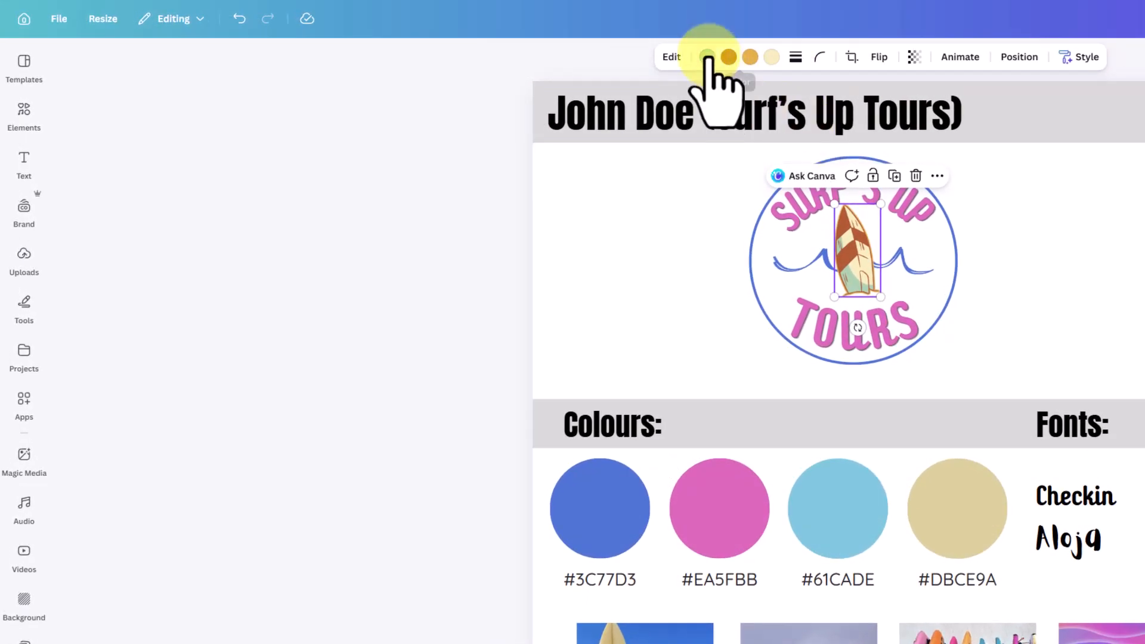
pyautogui.click(708, 56)
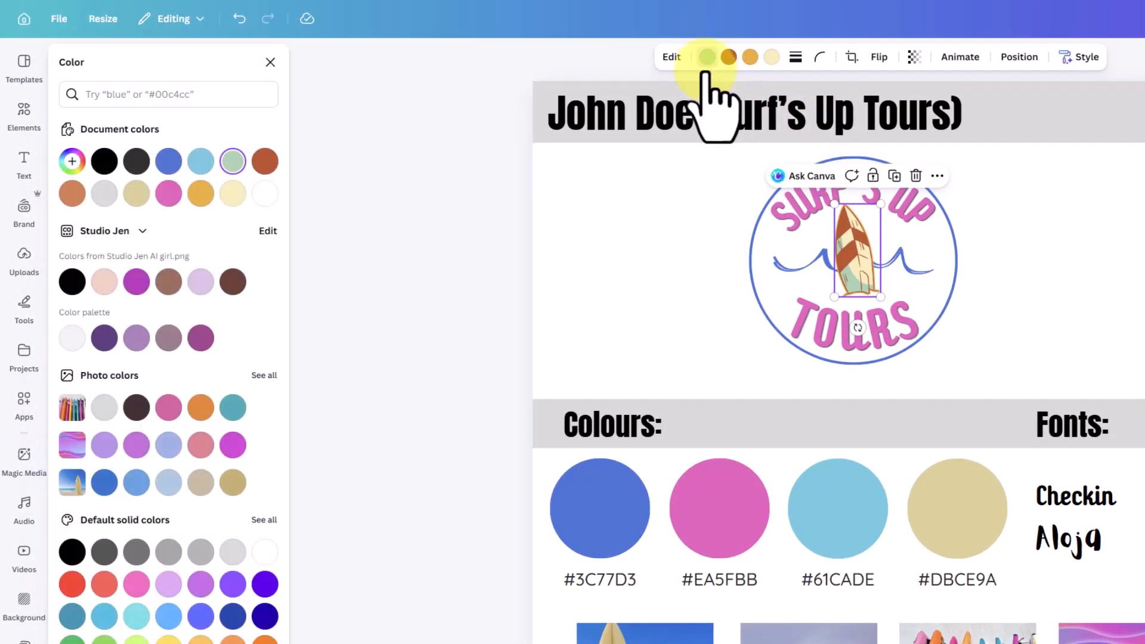
pyautogui.click(201, 161)
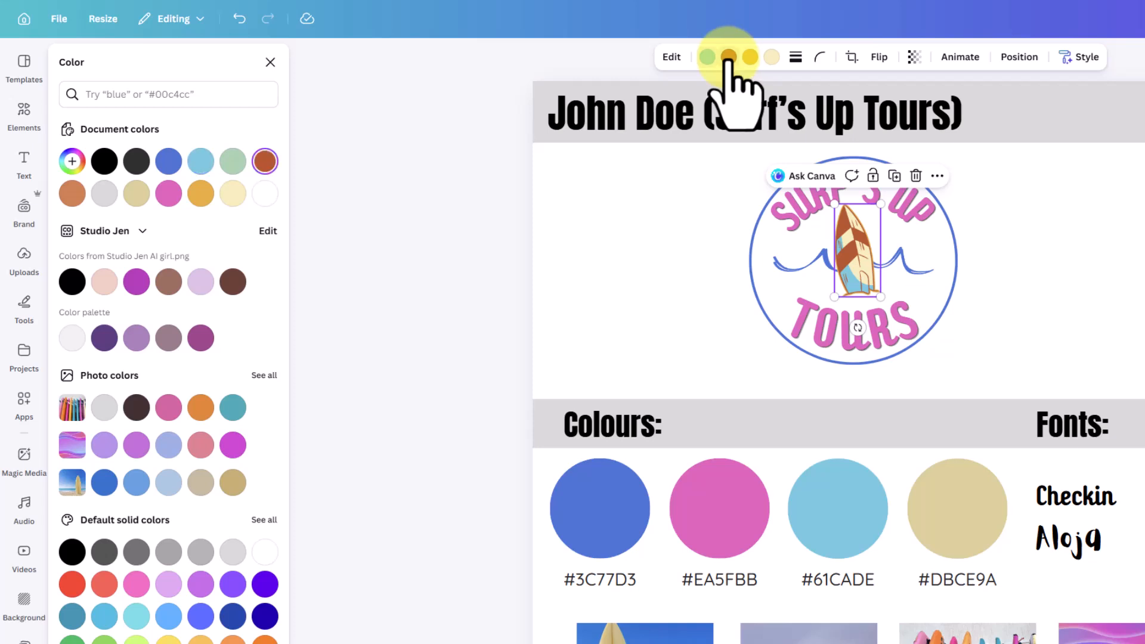
pyautogui.click(169, 161)
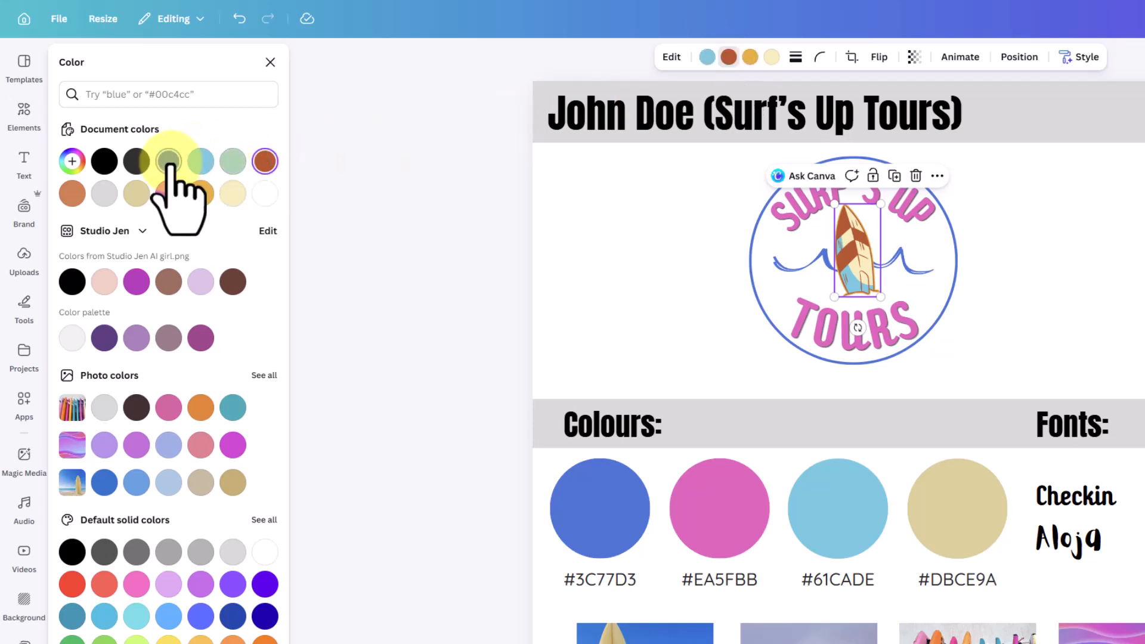
pyautogui.click(636, 222)
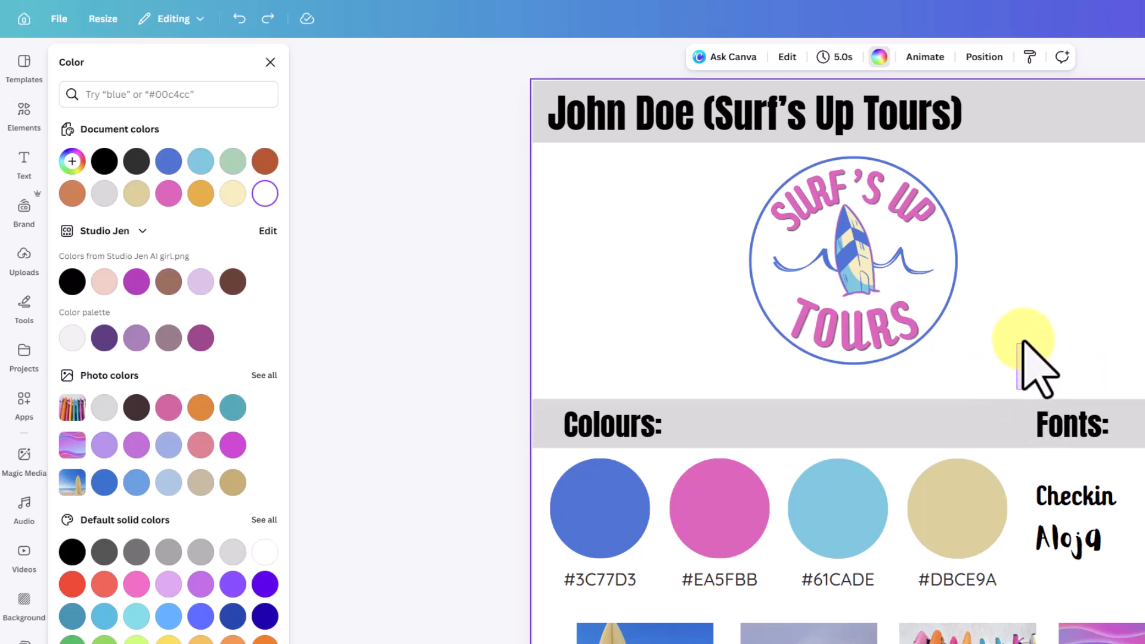
# Group all the logo elements and move the grouped logo to the left side of the page's logo area.
pyautogui.moveTo(1016, 389); pyautogui.dragTo(687, 154)
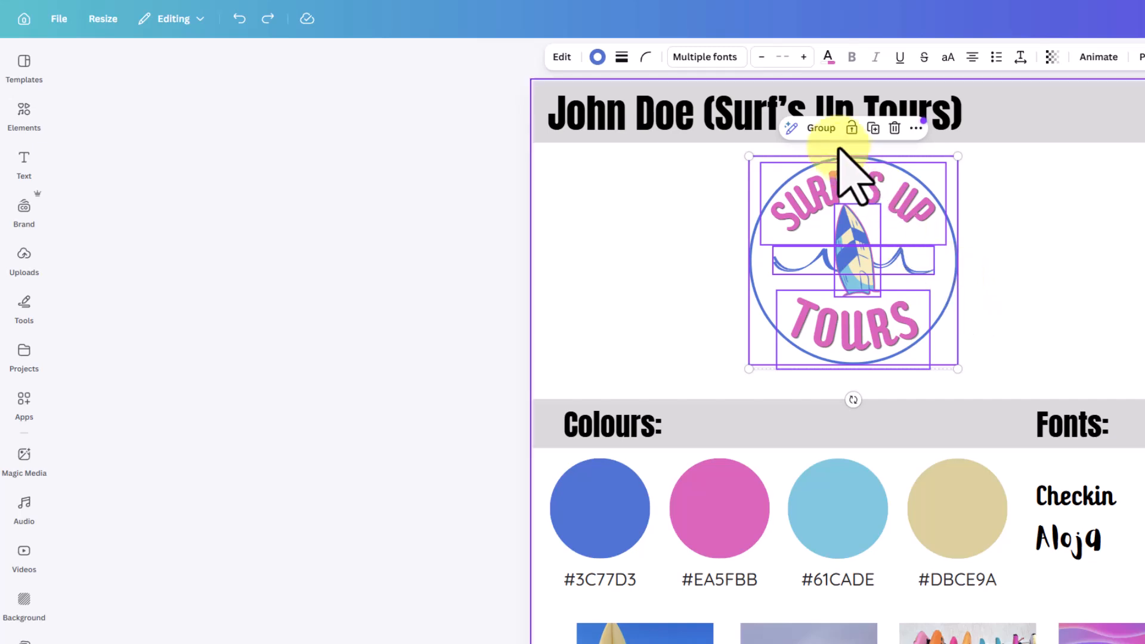
pyautogui.click(820, 133)
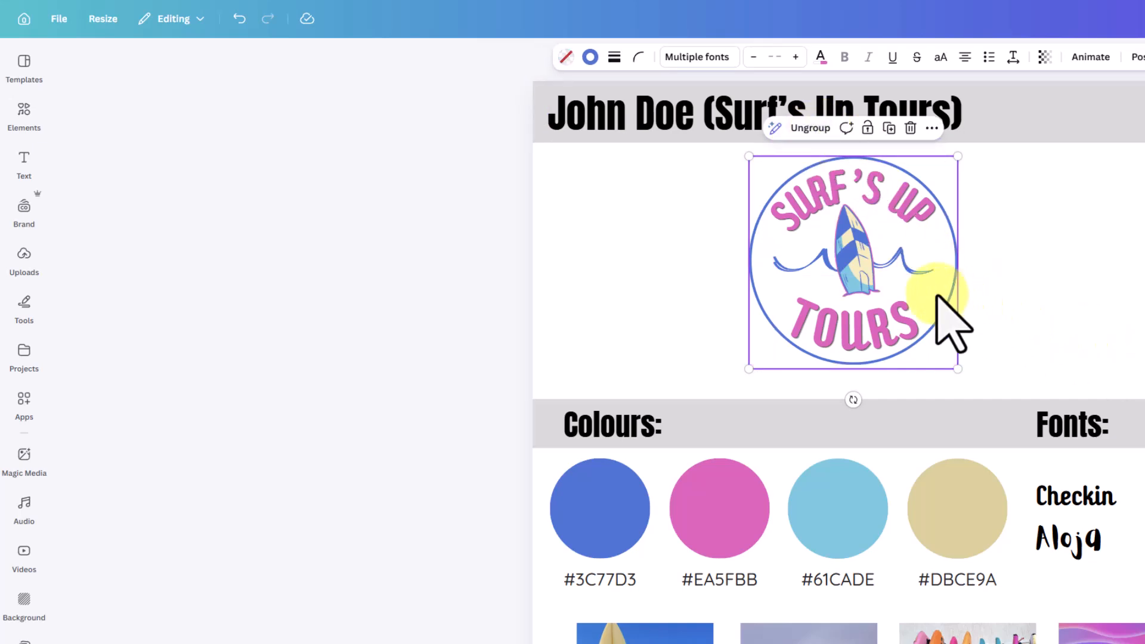
pyautogui.moveTo(921, 294); pyautogui.dragTo(749, 286)
pyautogui.click(1108, 317)
pyautogui.click(938, 287)
pyautogui.click(835, 299)
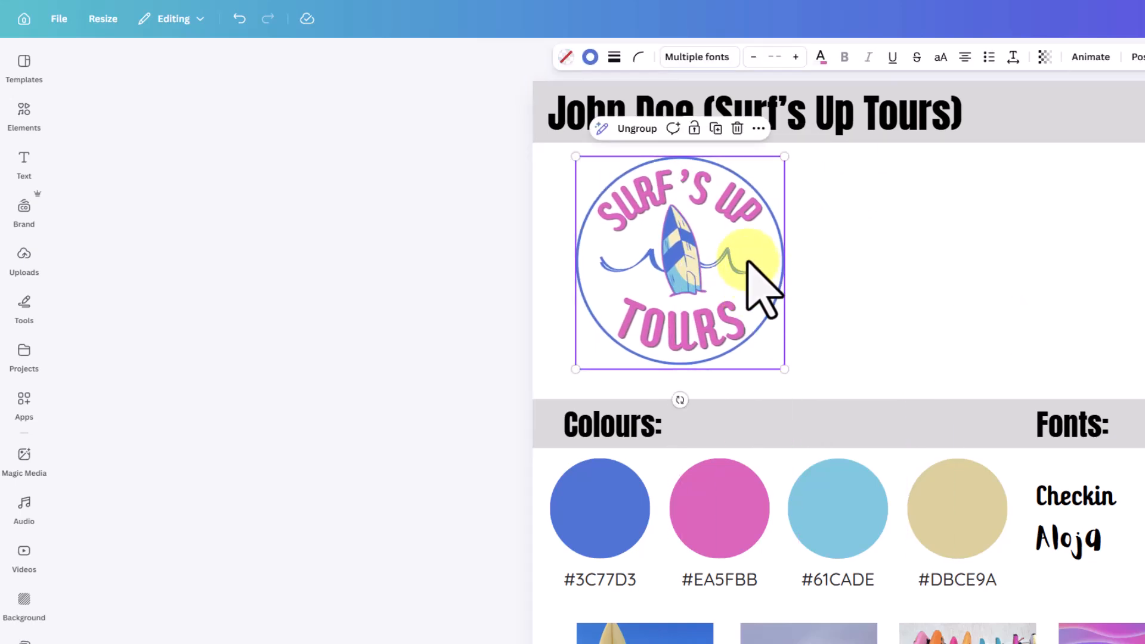
# Copy the grouped logo, paste it on the page and align the copy beside the original, on its right.
pyautogui.rightClick(747, 261)
pyautogui.click(765, 273)
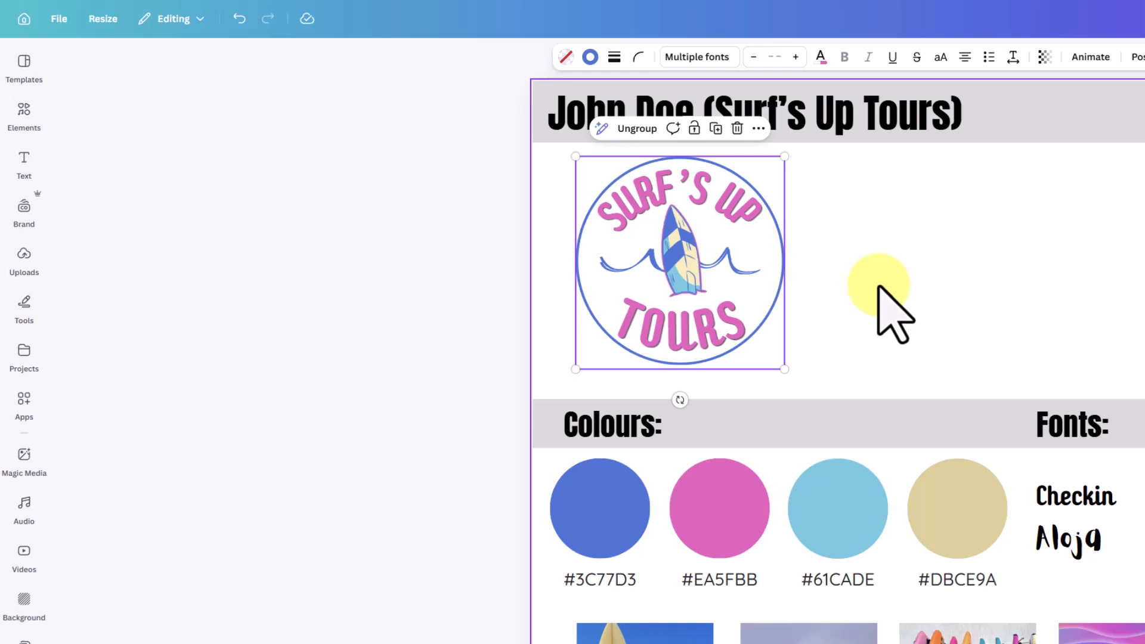
pyautogui.click(879, 287)
pyautogui.rightClick(877, 288)
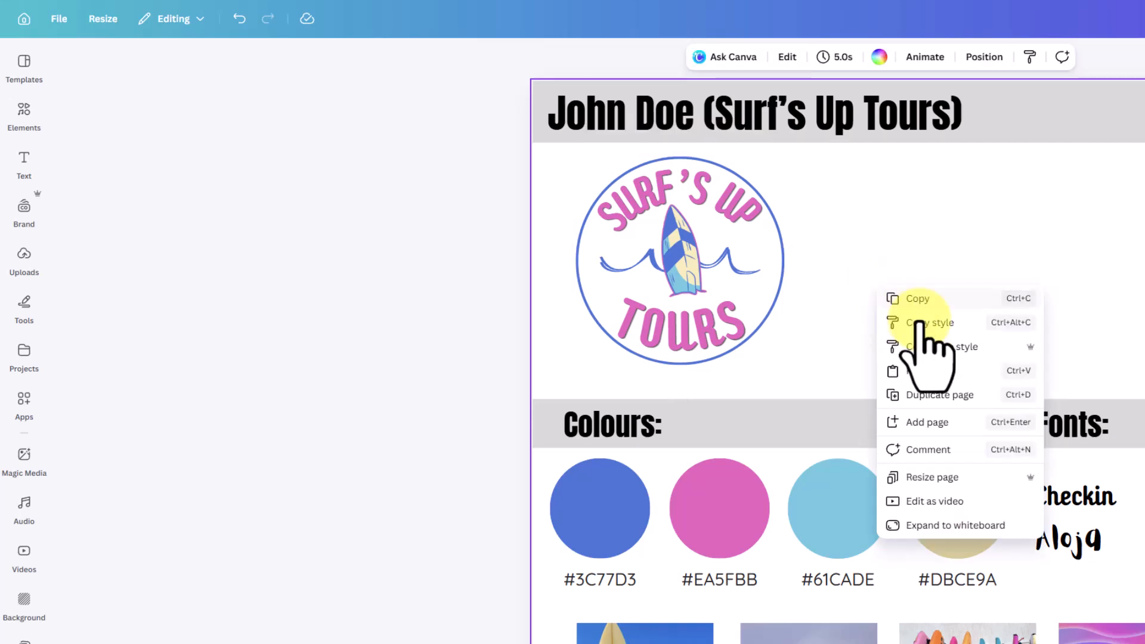
pyautogui.click(948, 370)
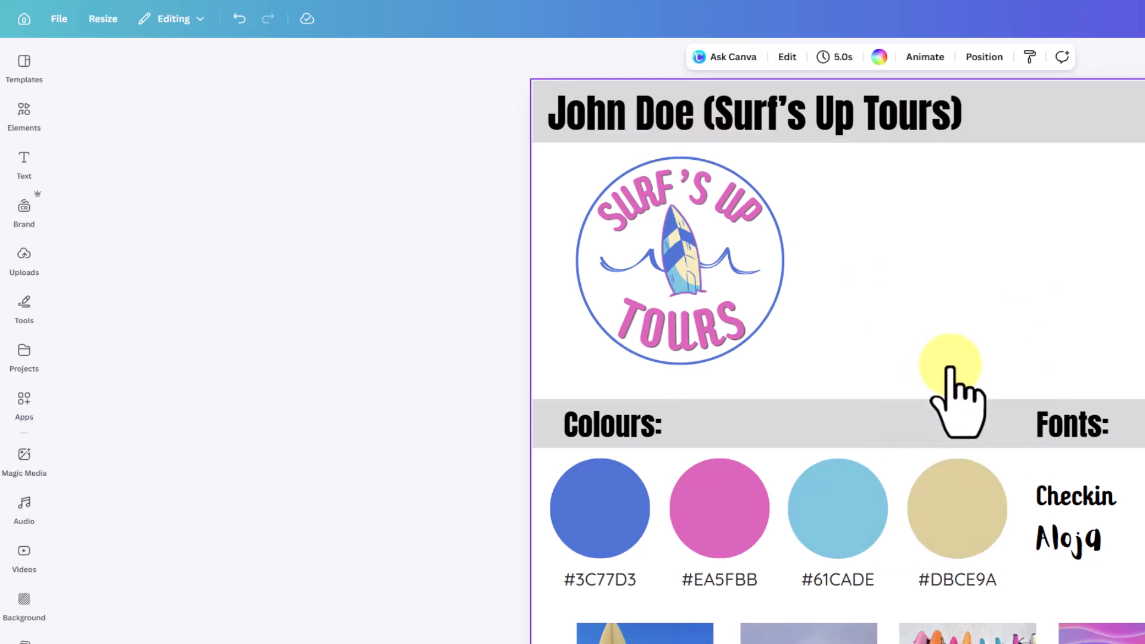
pyautogui.moveTo(741, 332); pyautogui.dragTo(956, 298)
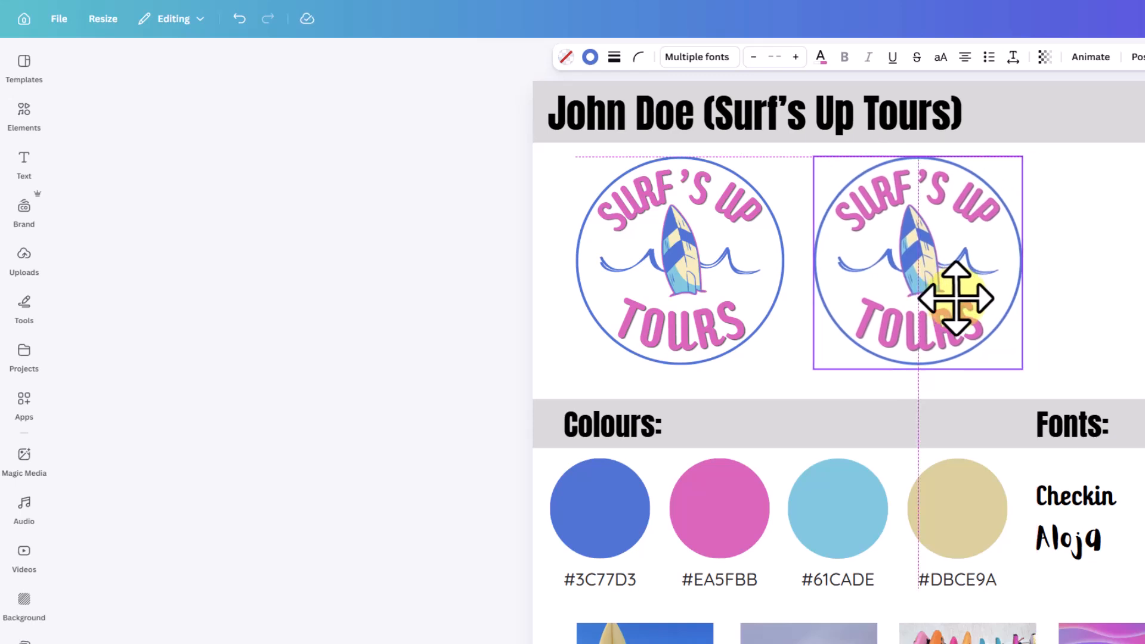
pyautogui.moveTo(955, 298); pyautogui.dragTo(960, 279)
pyautogui.click(1079, 276)
pyautogui.click(991, 256)
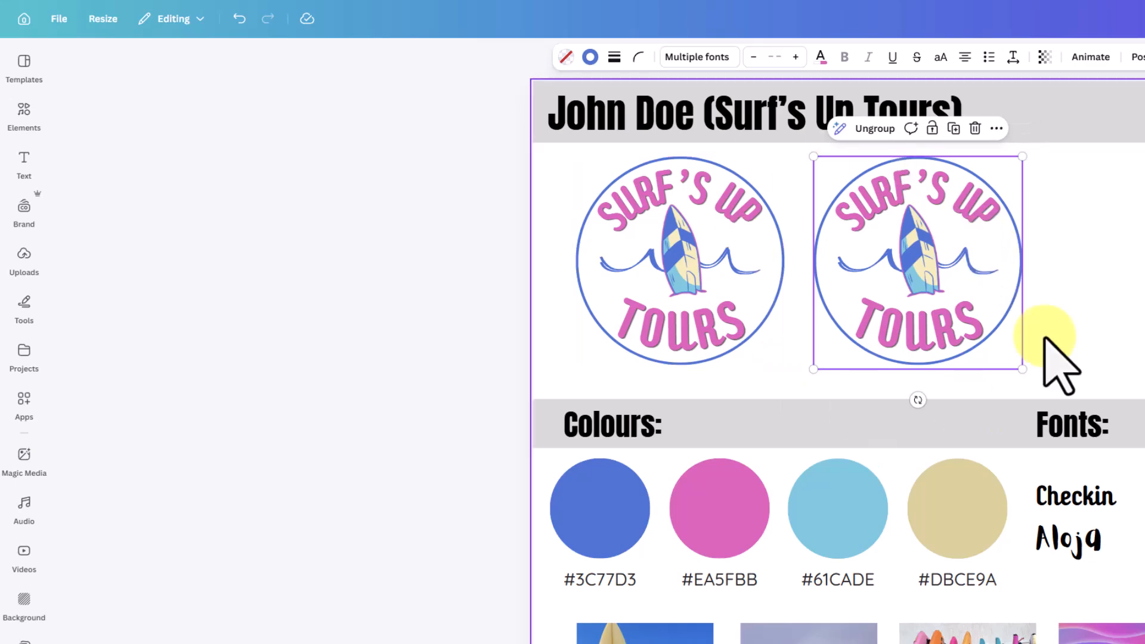
# Ungroup the copied logo and fill its circle with the cream document color.
pyautogui.click(872, 129)
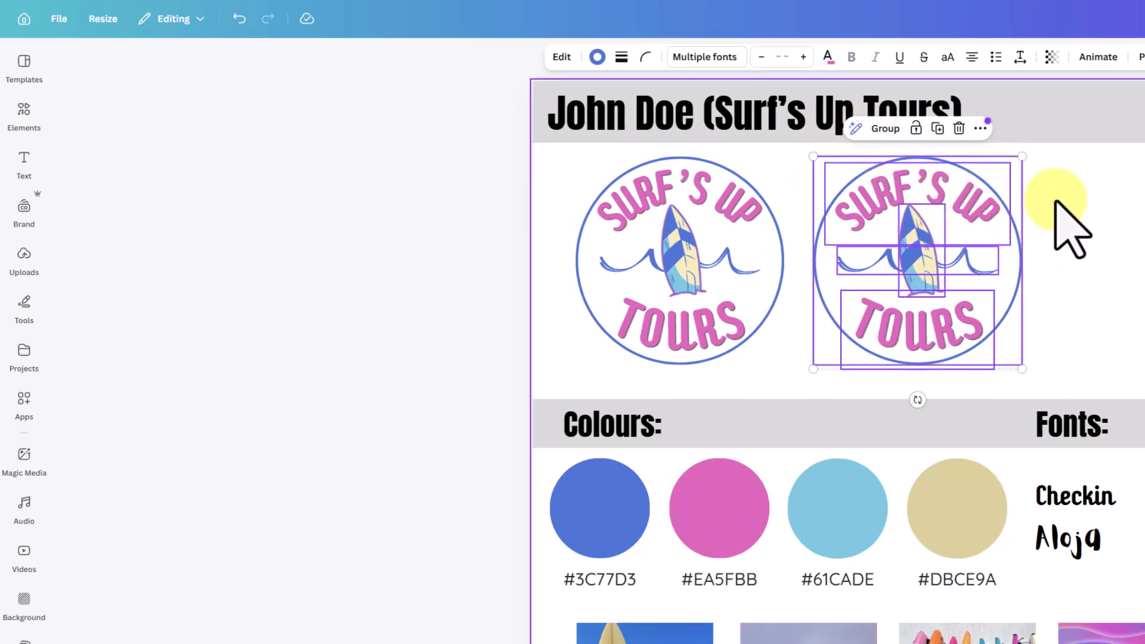
pyautogui.click(1056, 225)
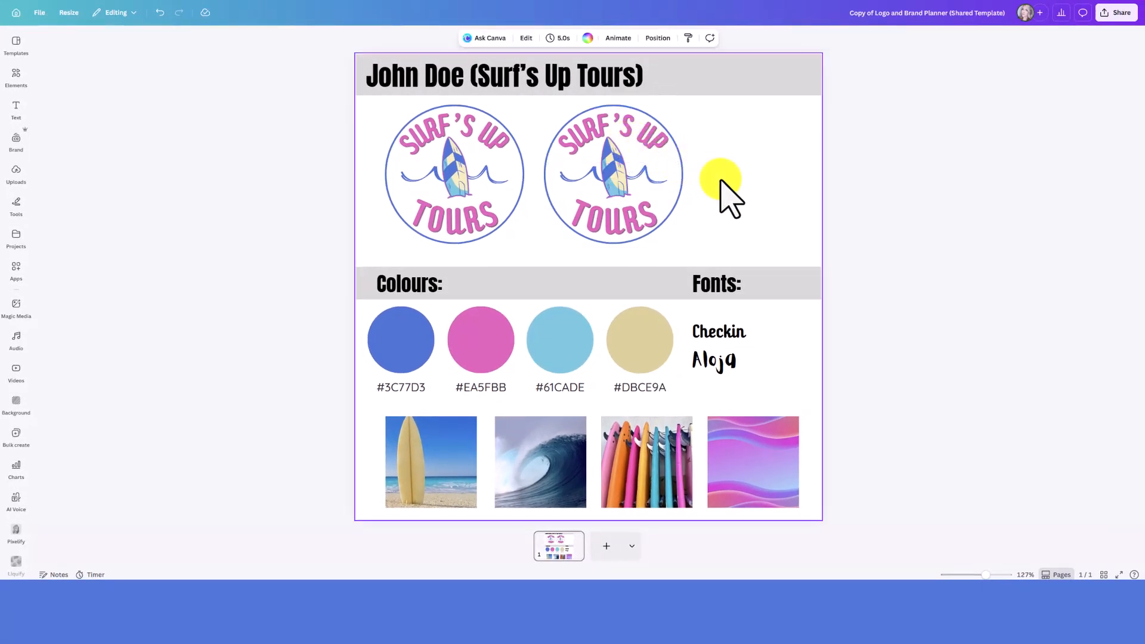
pyautogui.click(678, 170)
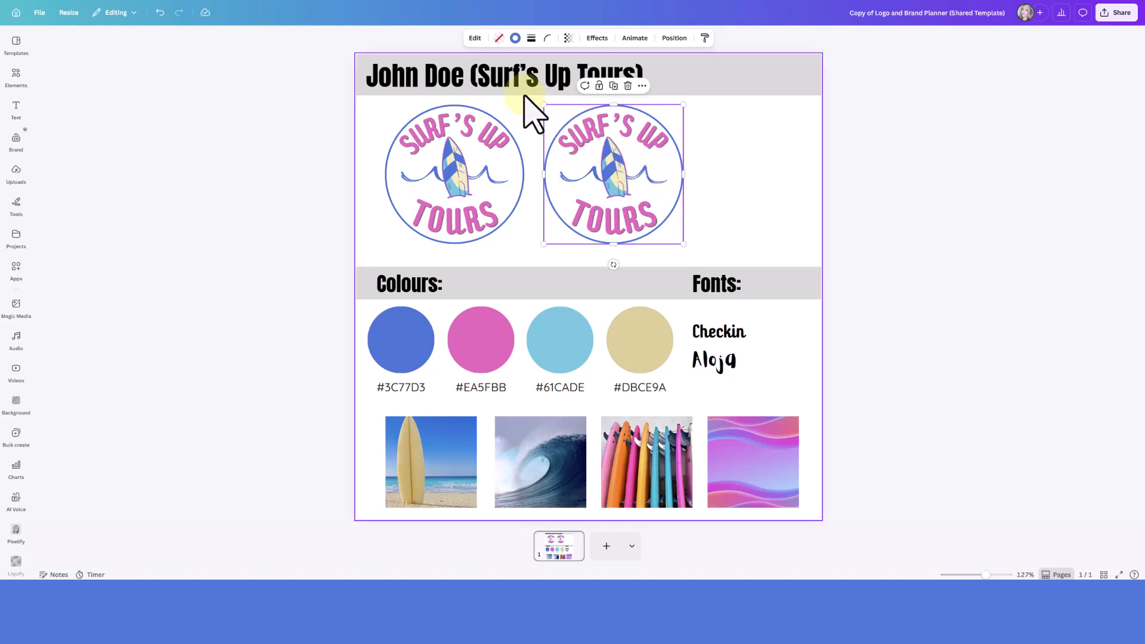
pyautogui.click(499, 37)
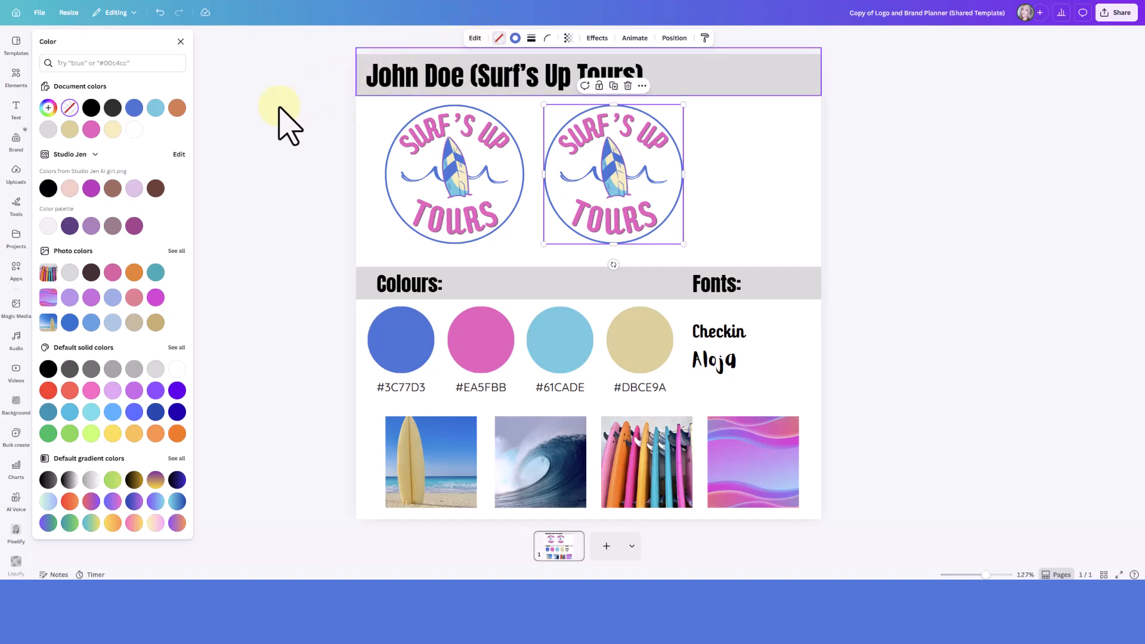
pyautogui.click(112, 129)
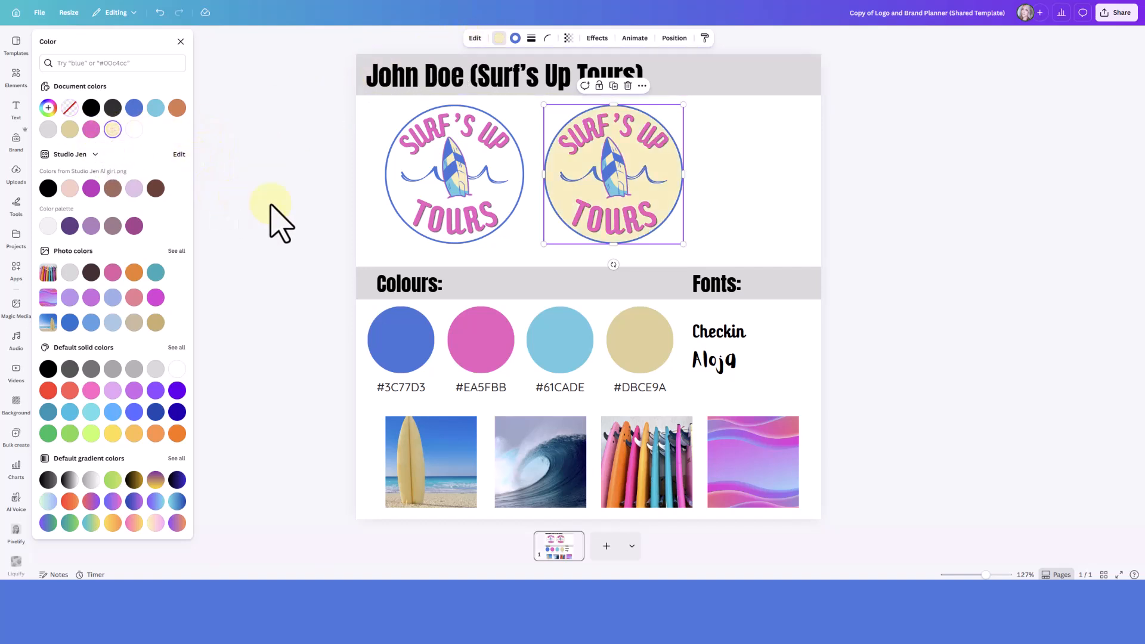
pyautogui.click(749, 214)
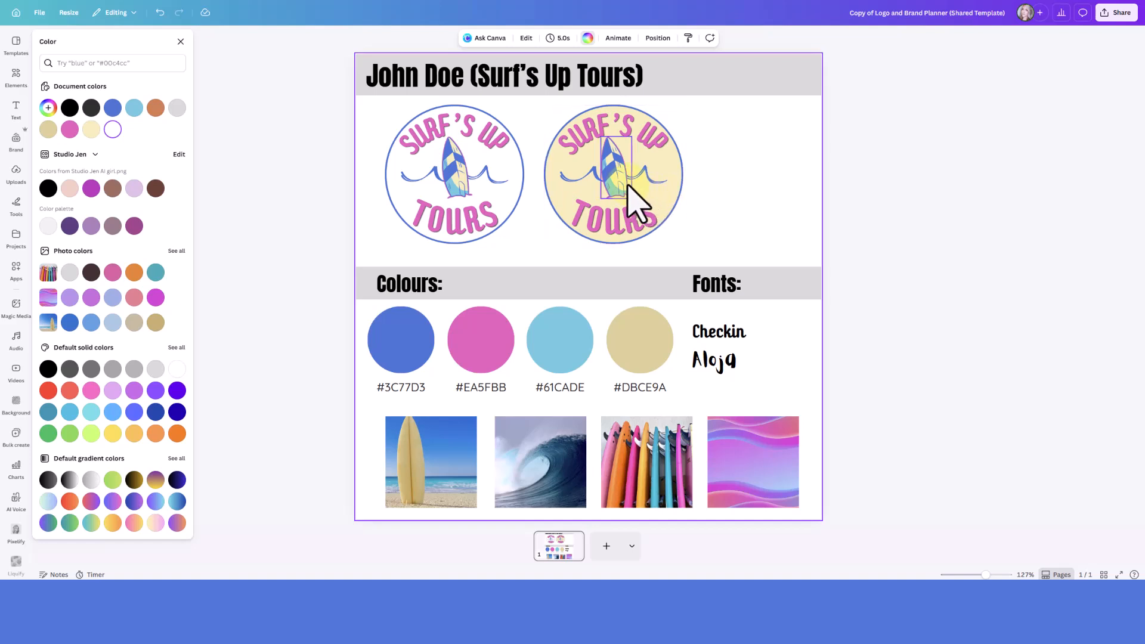
# Recolor the copied logo's "SURF'S UP" text blue and its surfboard stripes pink.
pyautogui.click(575, 144)
pyautogui.click(496, 38)
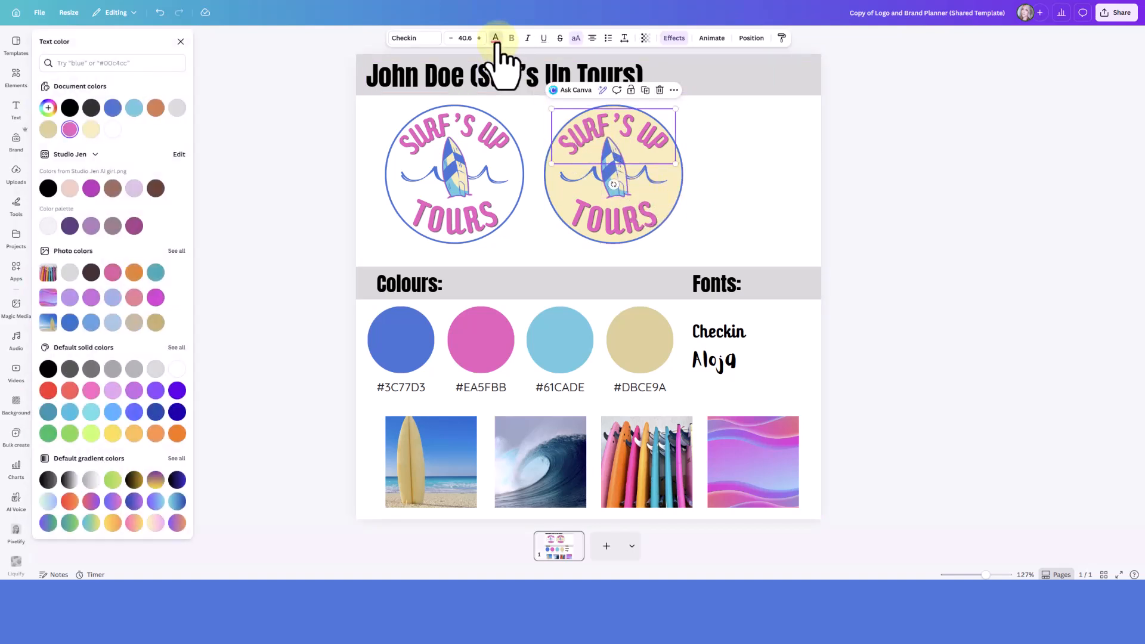
pyautogui.click(113, 108)
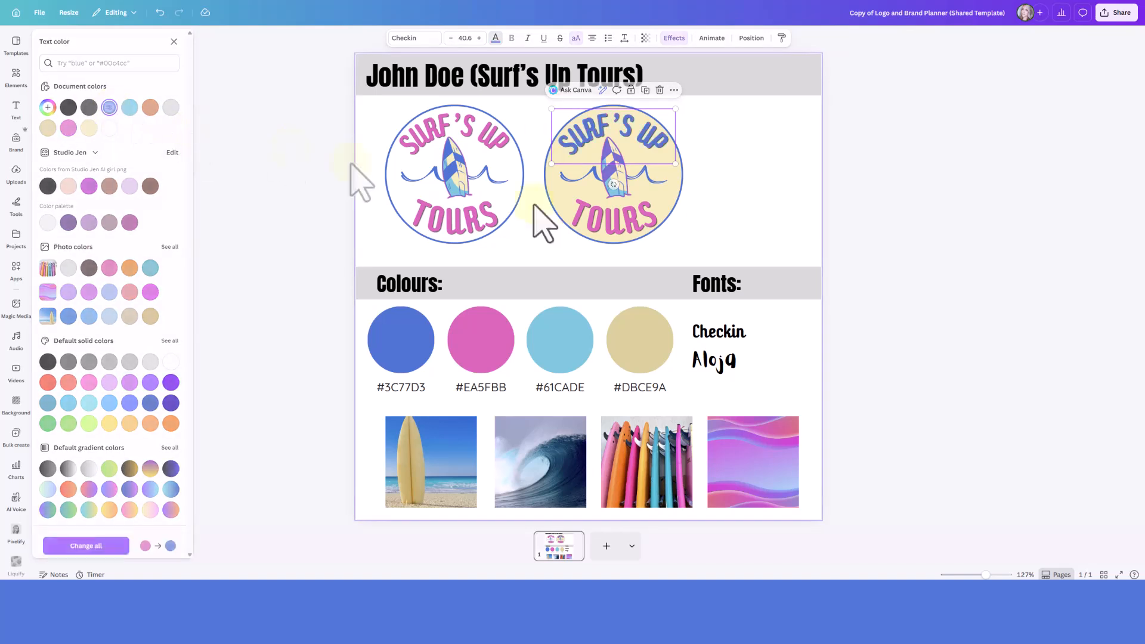
pyautogui.click(713, 245)
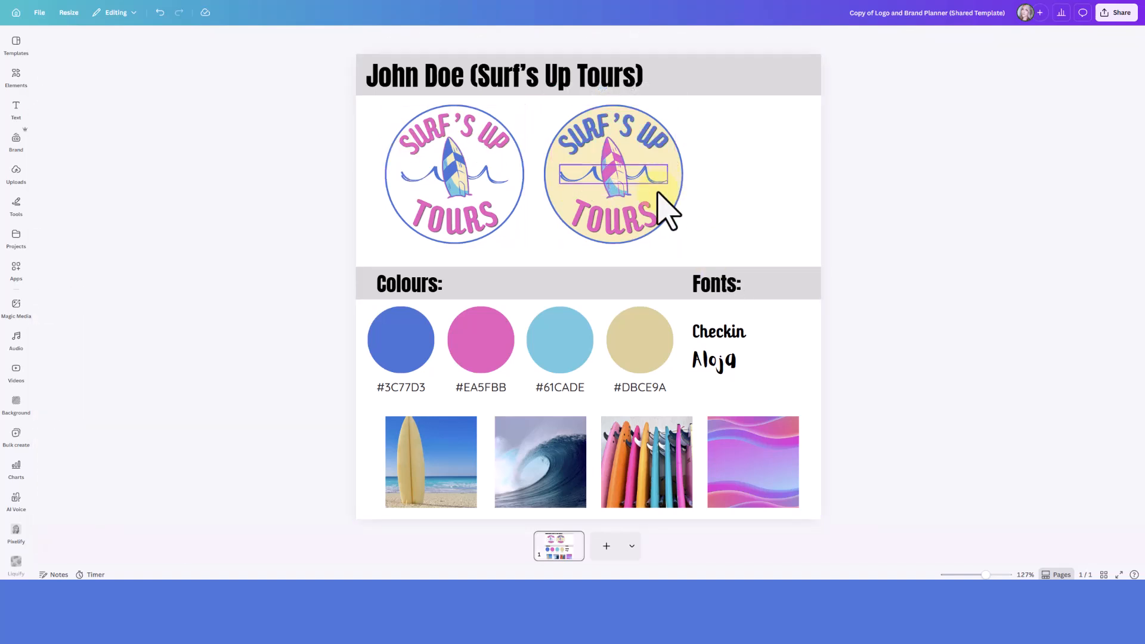
# Group the cream logo's elements and space the two logos evenly across the page's logo area.
pyautogui.moveTo(703, 242); pyautogui.dragTo(533, 103)
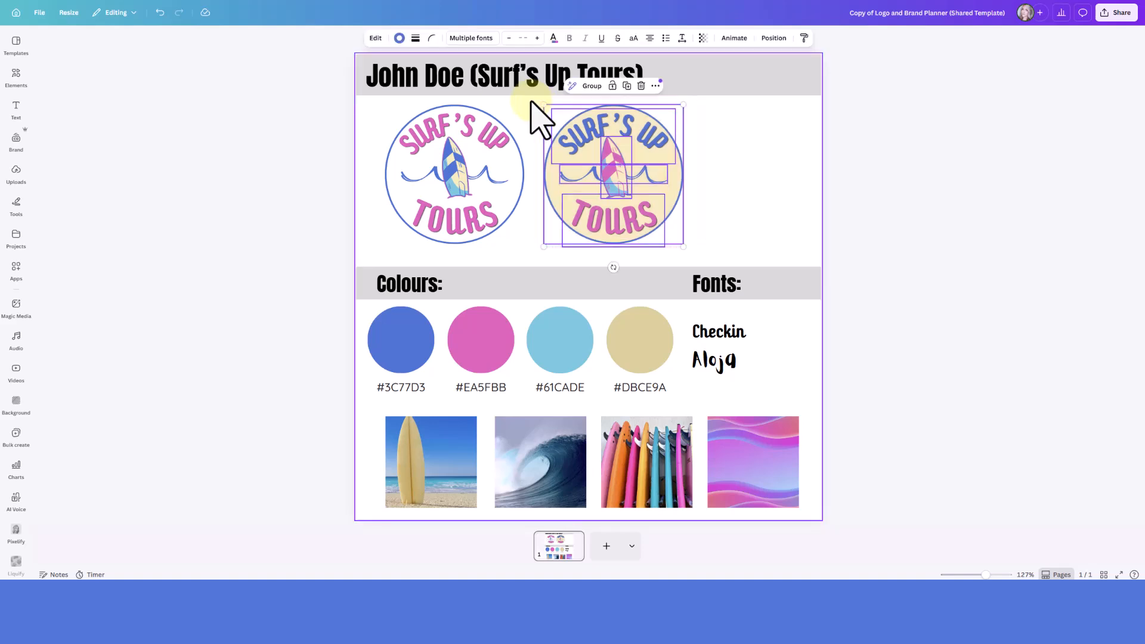
pyautogui.click(592, 86)
pyautogui.moveTo(641, 182); pyautogui.dragTo(719, 181)
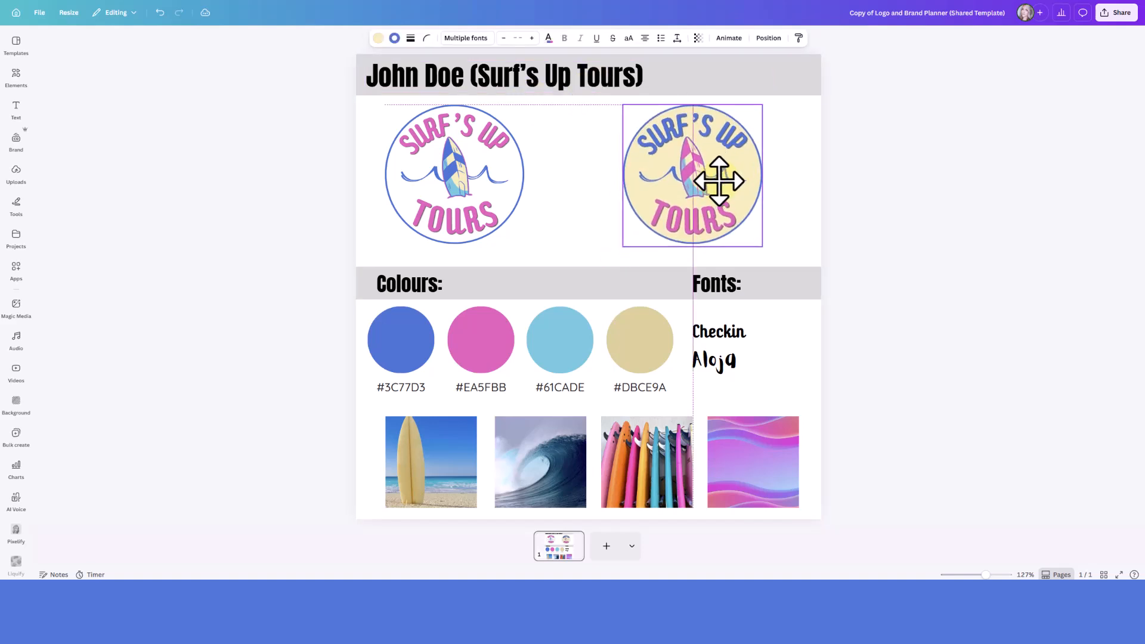
pyautogui.moveTo(501, 197); pyautogui.dragTo(531, 182)
pyautogui.click(394, 182)
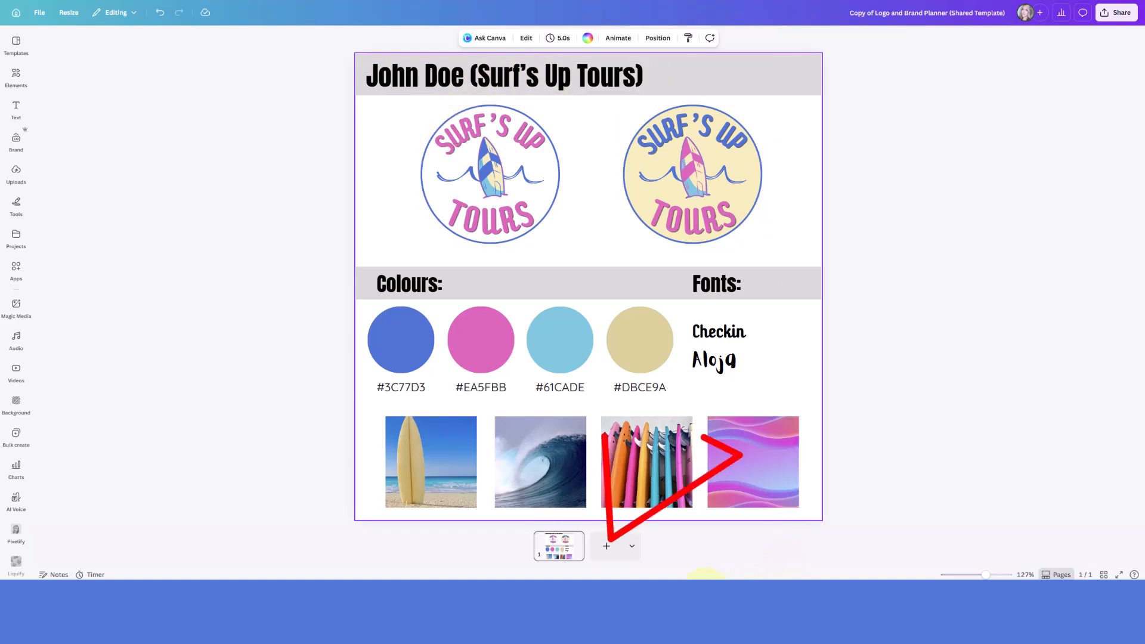
# Add a blank second page and paste a copy of the cream logo from page 1 onto it.
pyautogui.click(607, 546)
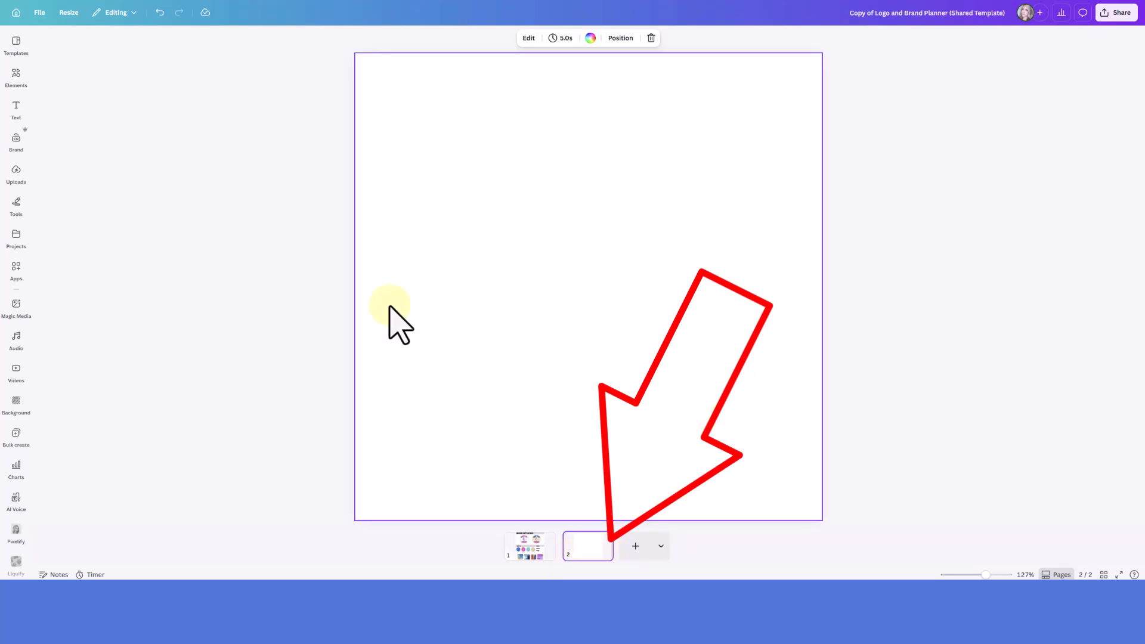
pyautogui.click(609, 347)
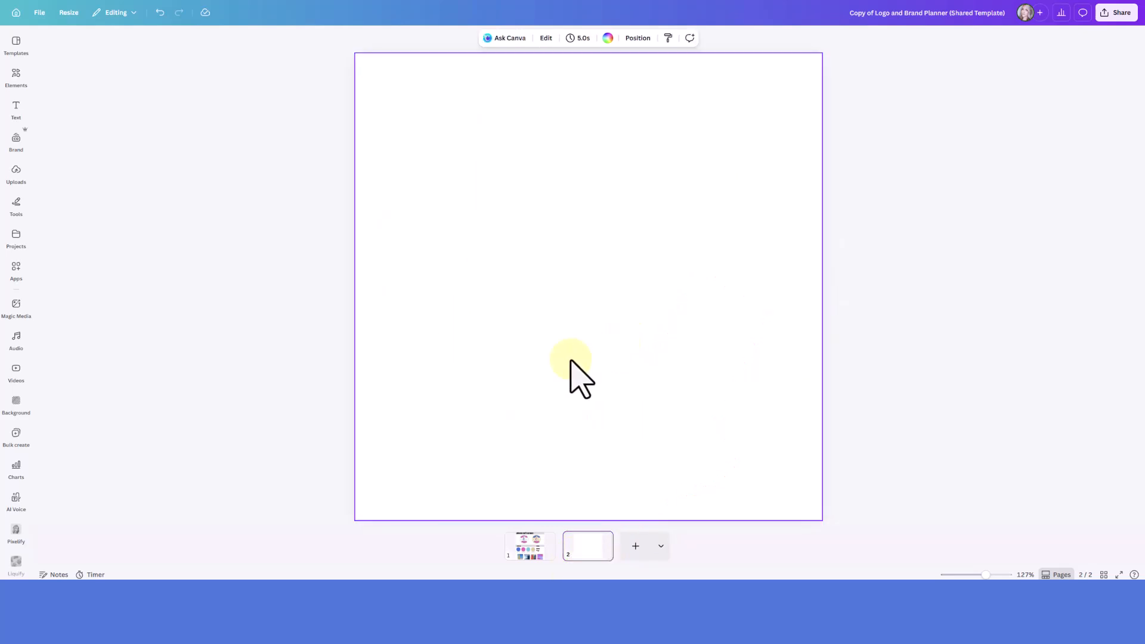
pyautogui.click(544, 556)
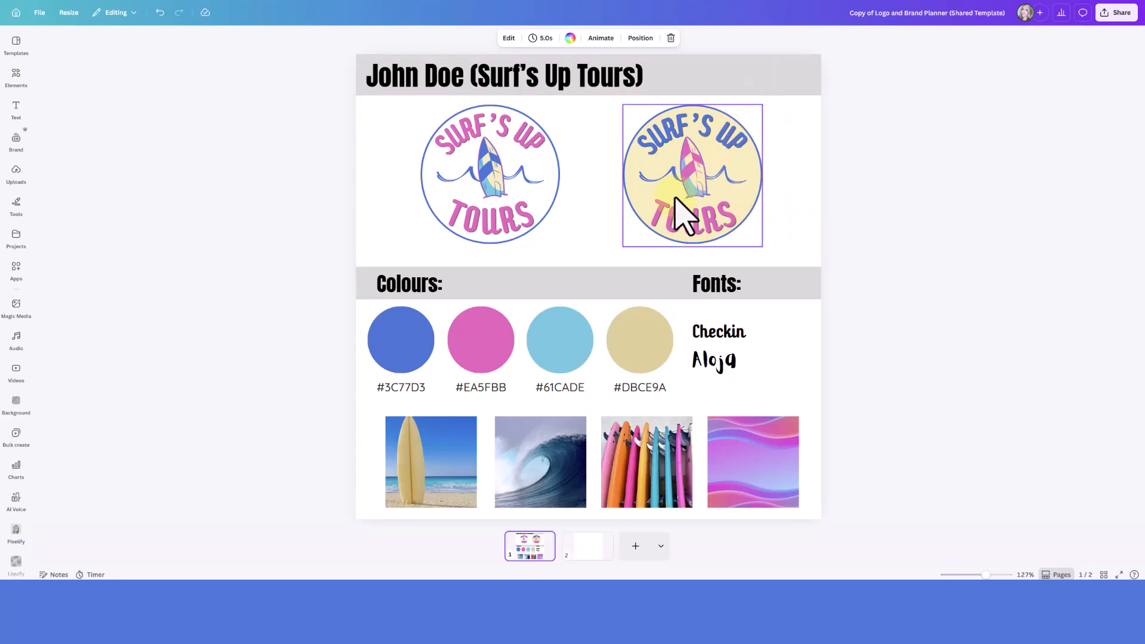
pyautogui.click(724, 172)
pyautogui.rightClick(721, 171)
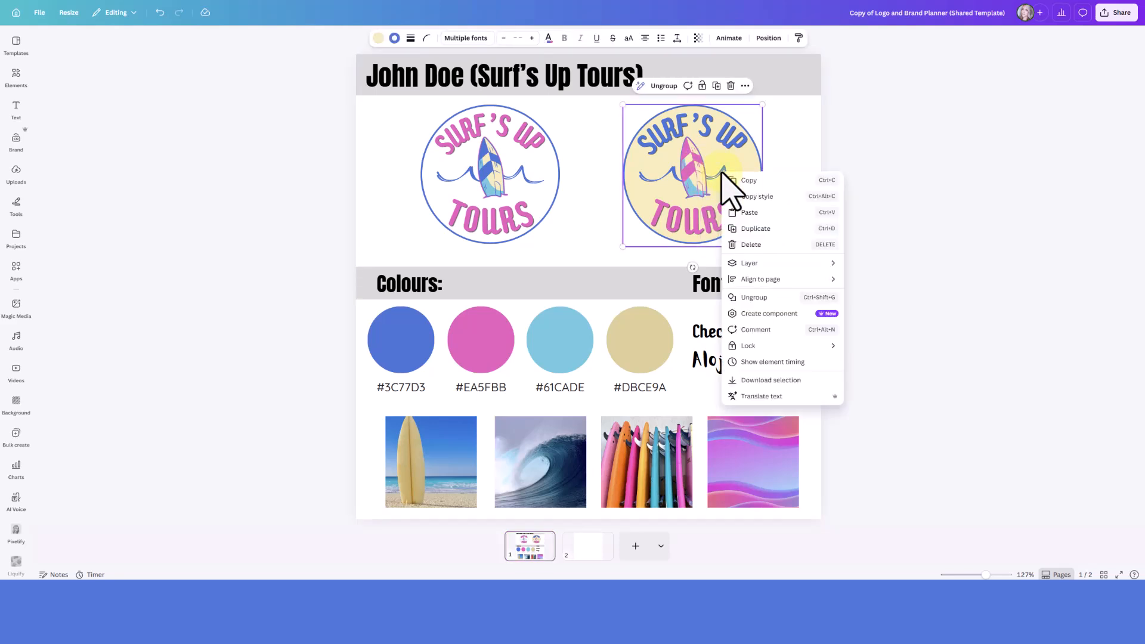
pyautogui.click(708, 234)
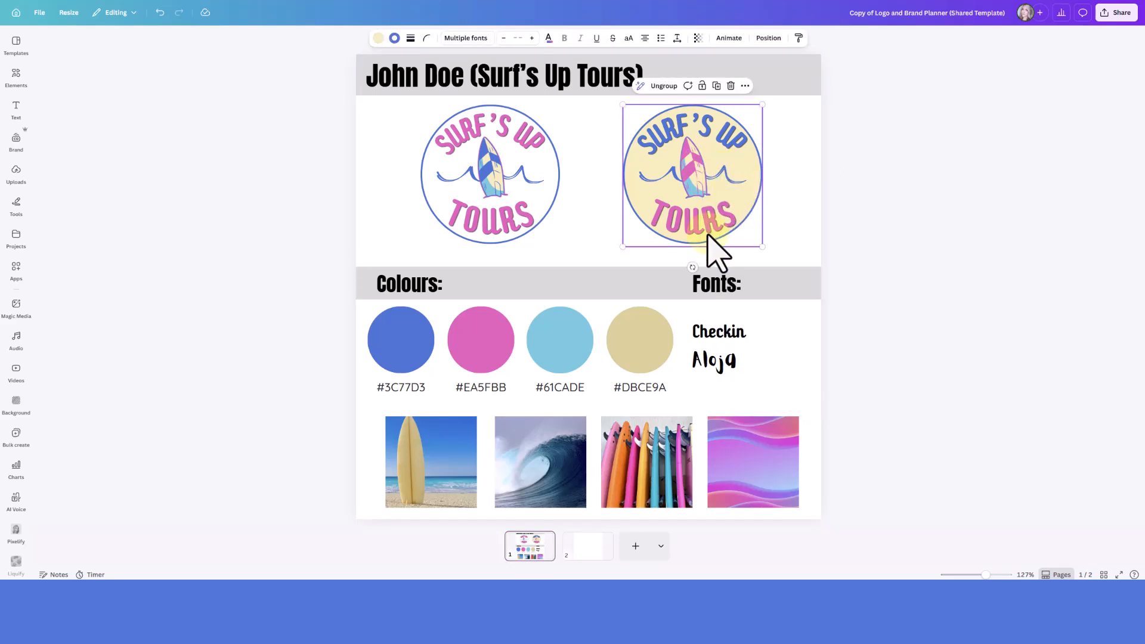
pyautogui.click(597, 553)
pyautogui.rightClick(557, 170)
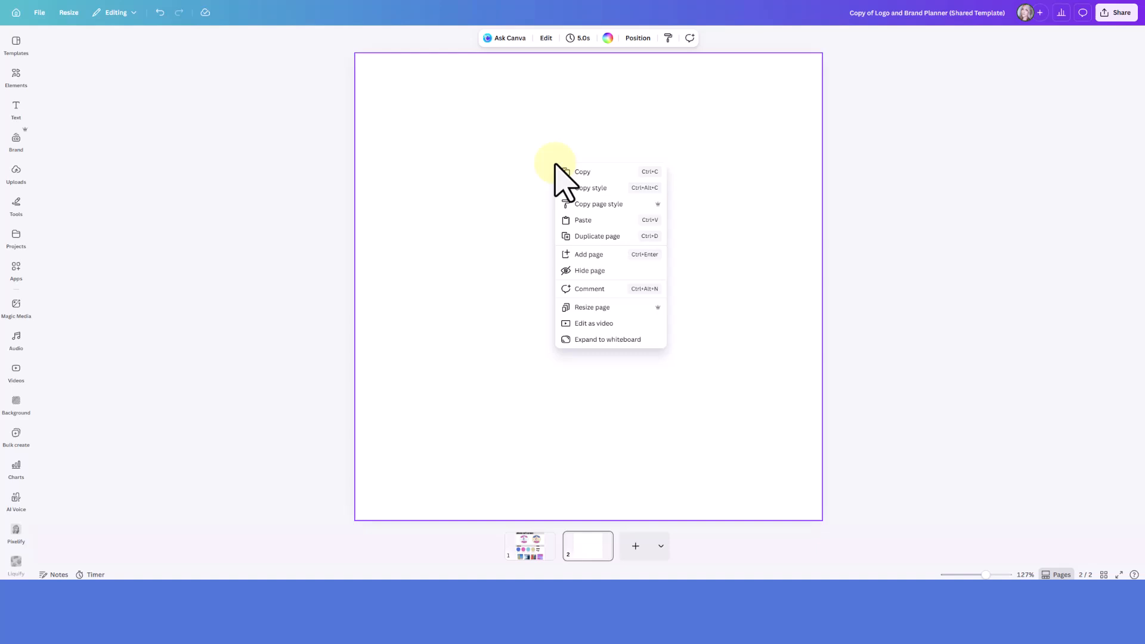
pyautogui.click(586, 222)
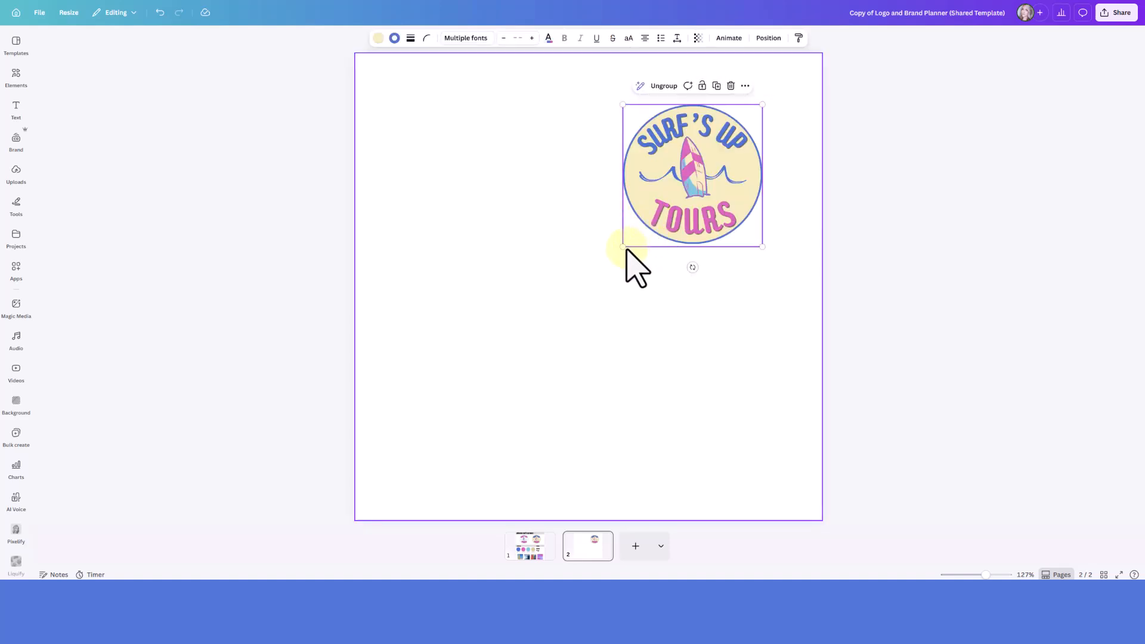
# Enlarge the pasted cream logo to nearly fill page 2 and center it on the page.
pyautogui.moveTo(623, 246); pyautogui.dragTo(391, 505)
pyautogui.moveTo(521, 384)
pyautogui.mouseDown()
pyautogui.moveTo(529, 366)
pyautogui.moveTo(537, 376)
pyautogui.mouseUp()
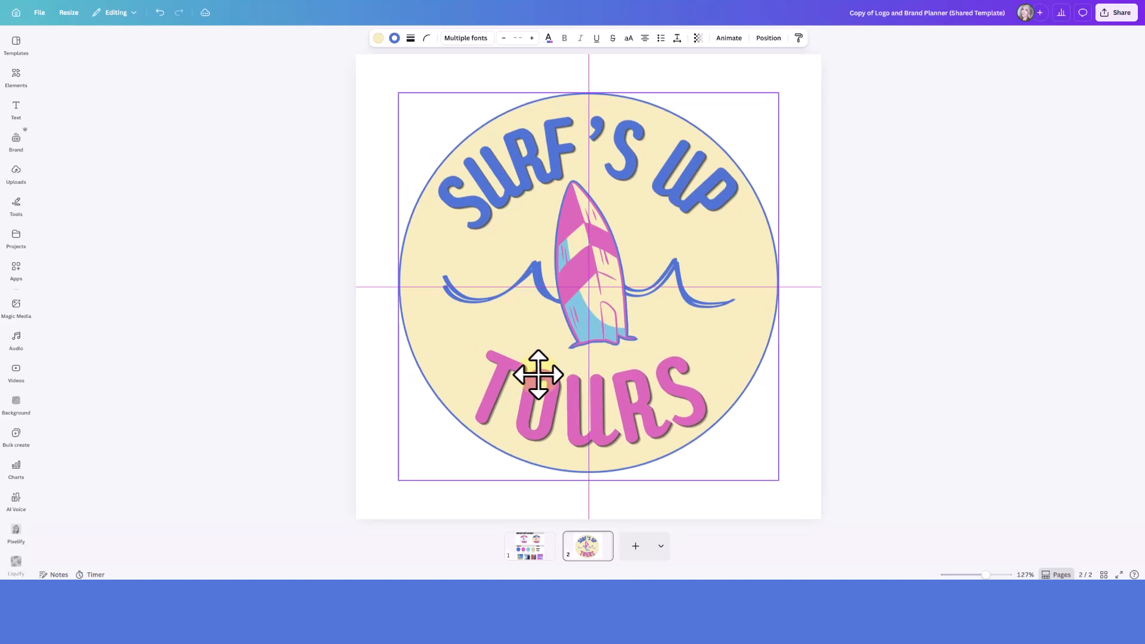
pyautogui.moveTo(780, 486); pyautogui.dragTo(792, 496)
pyautogui.moveTo(673, 365)
pyautogui.mouseDown()
pyautogui.moveTo(660, 379)
pyautogui.moveTo(671, 378)
pyautogui.mouseUp()
# Return to page 1 and rename the design "Surfs Up Brand Planner and Logo Design".
pyautogui.click(529, 549)
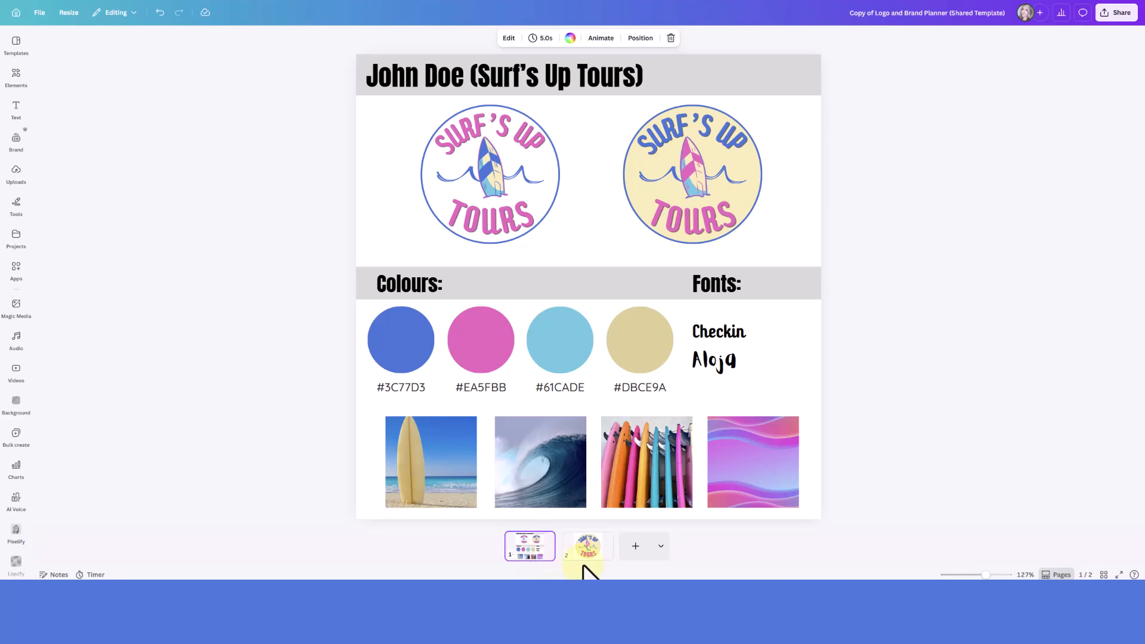
pyautogui.click(598, 556)
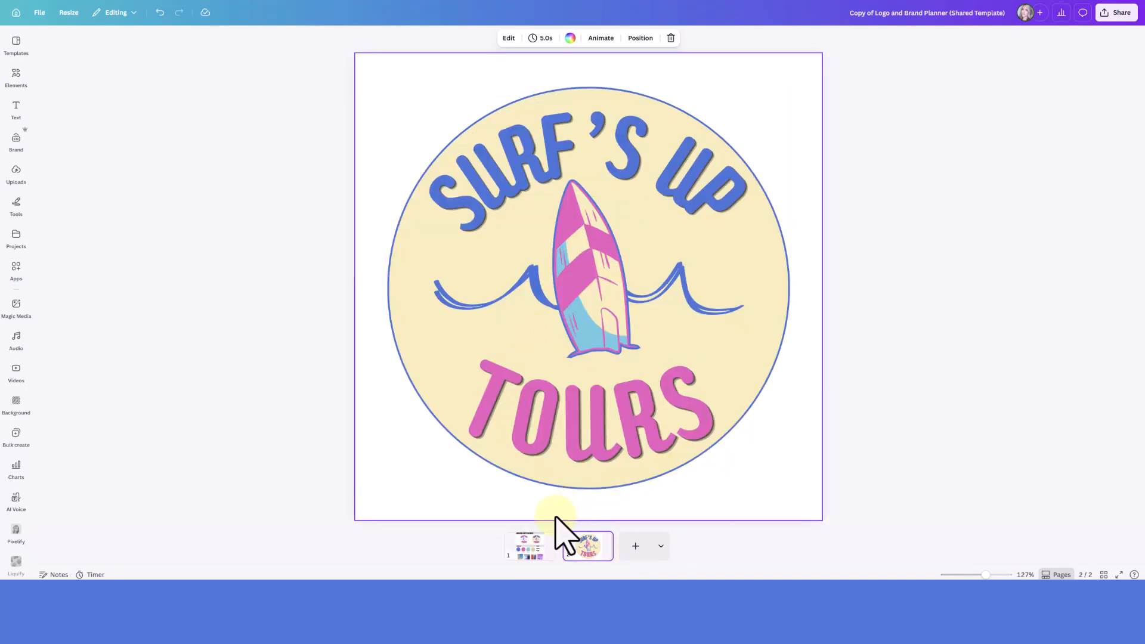
pyautogui.click(527, 555)
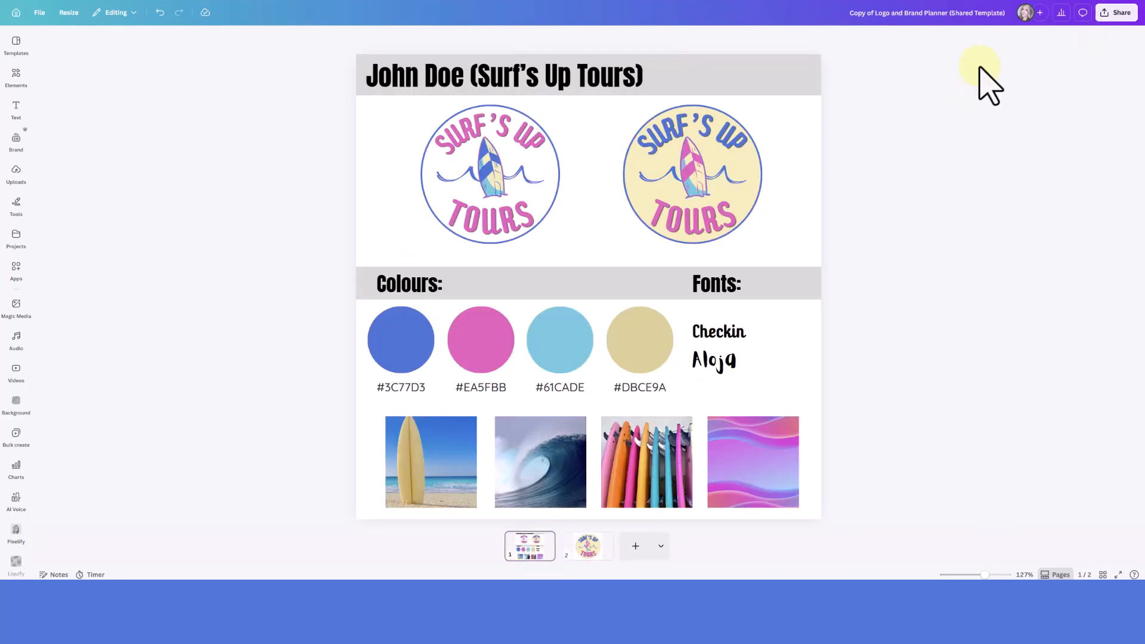
pyautogui.click(990, 13)
pyautogui.write('Sur')
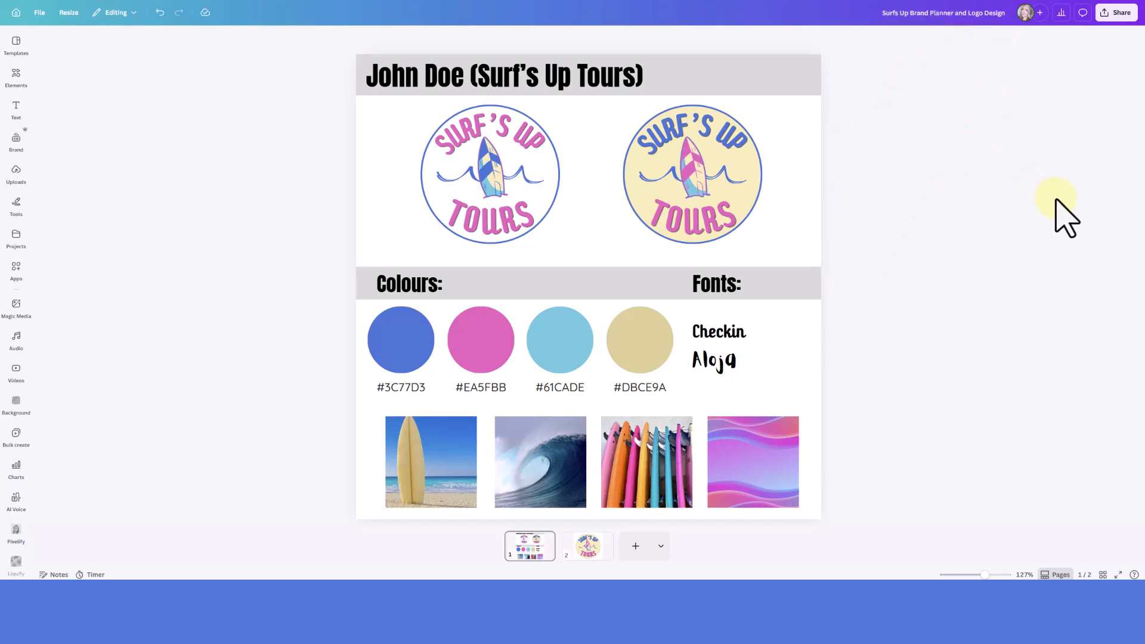
# Download pages 1-2 as PNG at size 1, leaving the transparent background option off.
pyautogui.click(1115, 15)
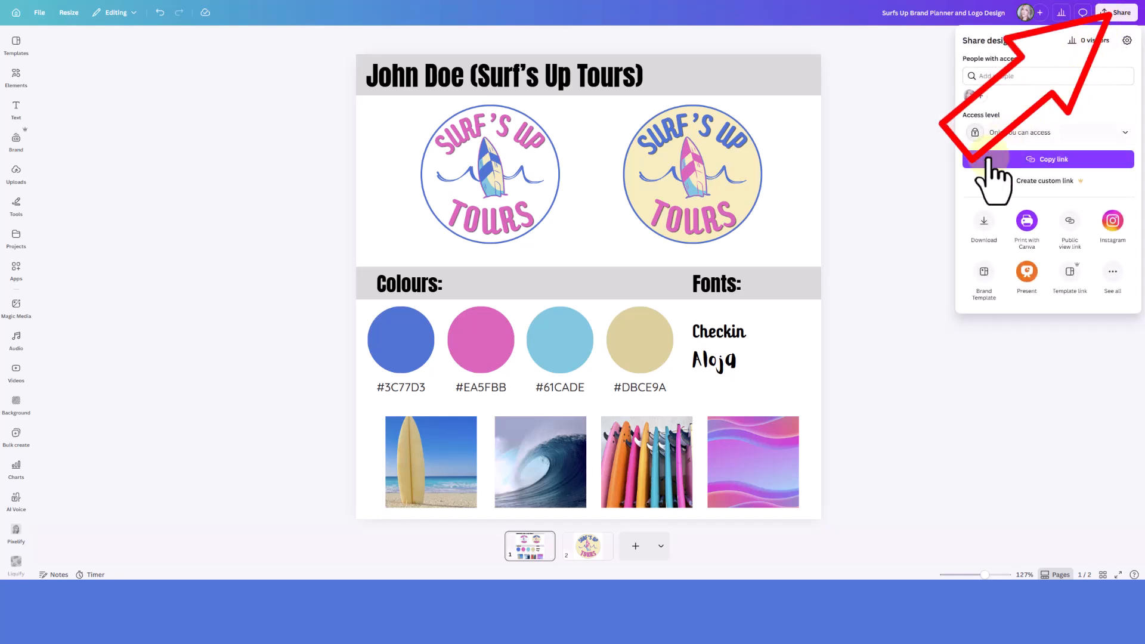
pyautogui.click(984, 229)
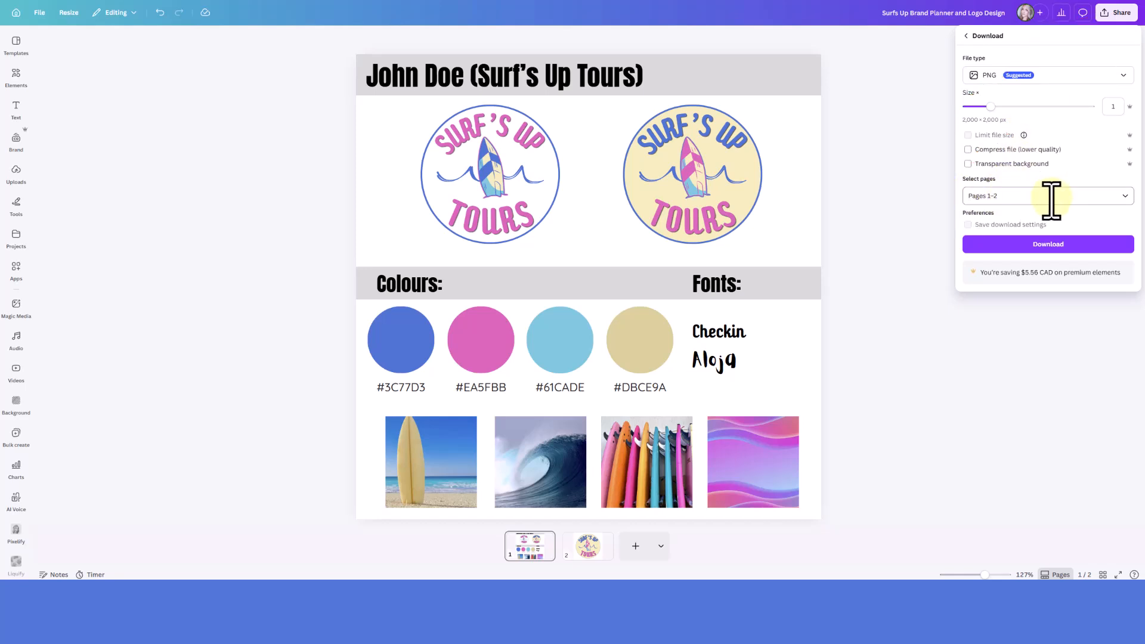
pyautogui.click(1014, 82)
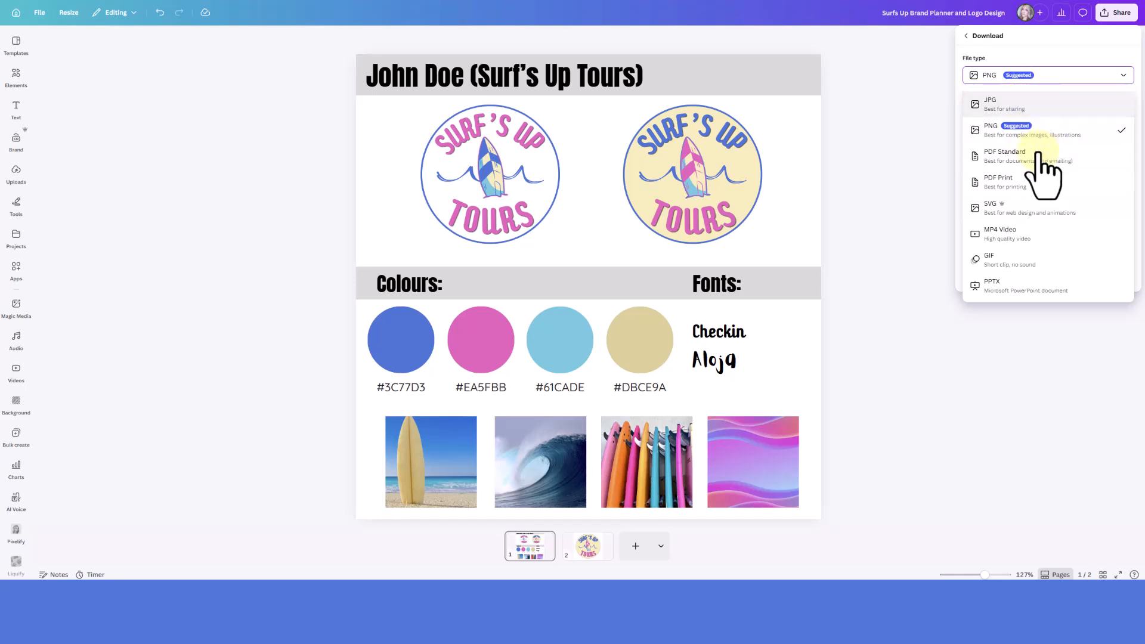
pyautogui.click(1036, 72)
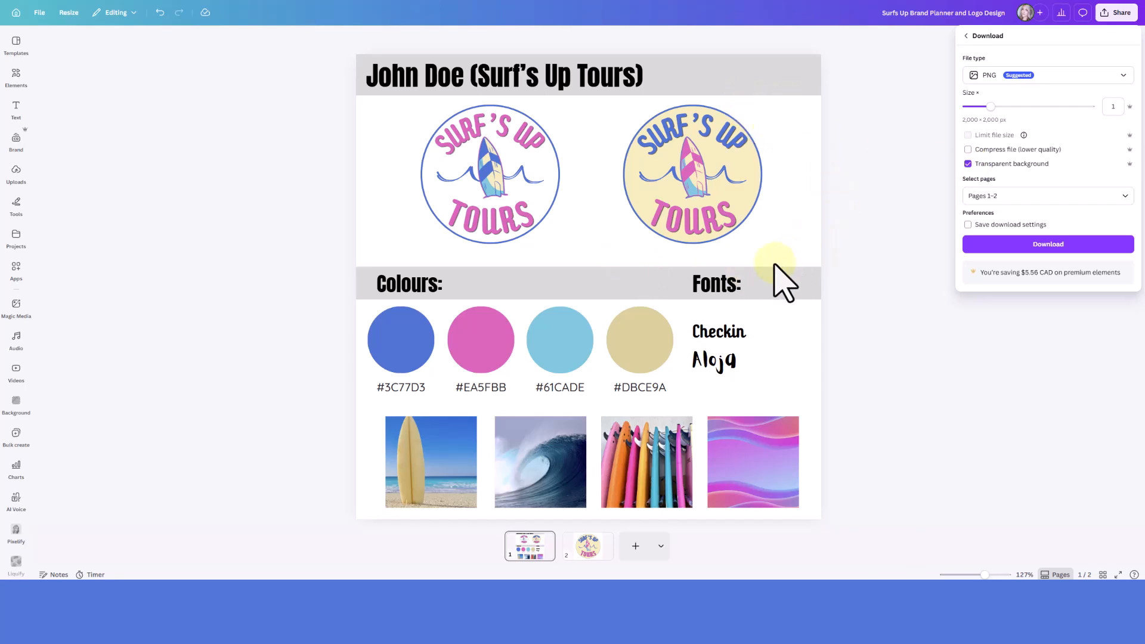
pyautogui.click(1005, 164)
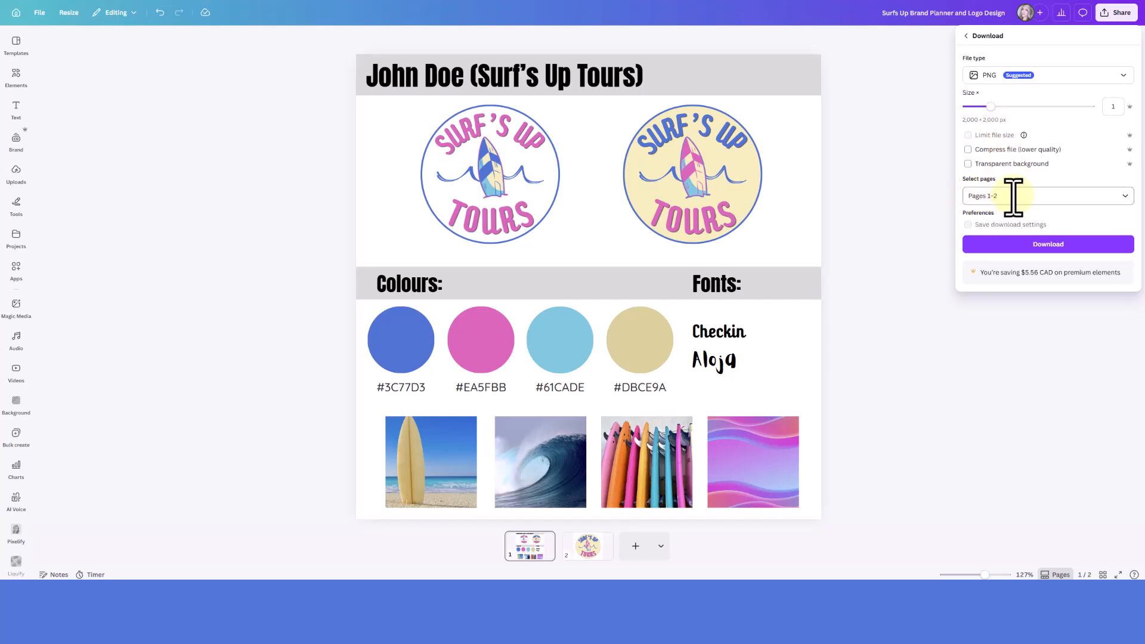
pyautogui.click(1020, 245)
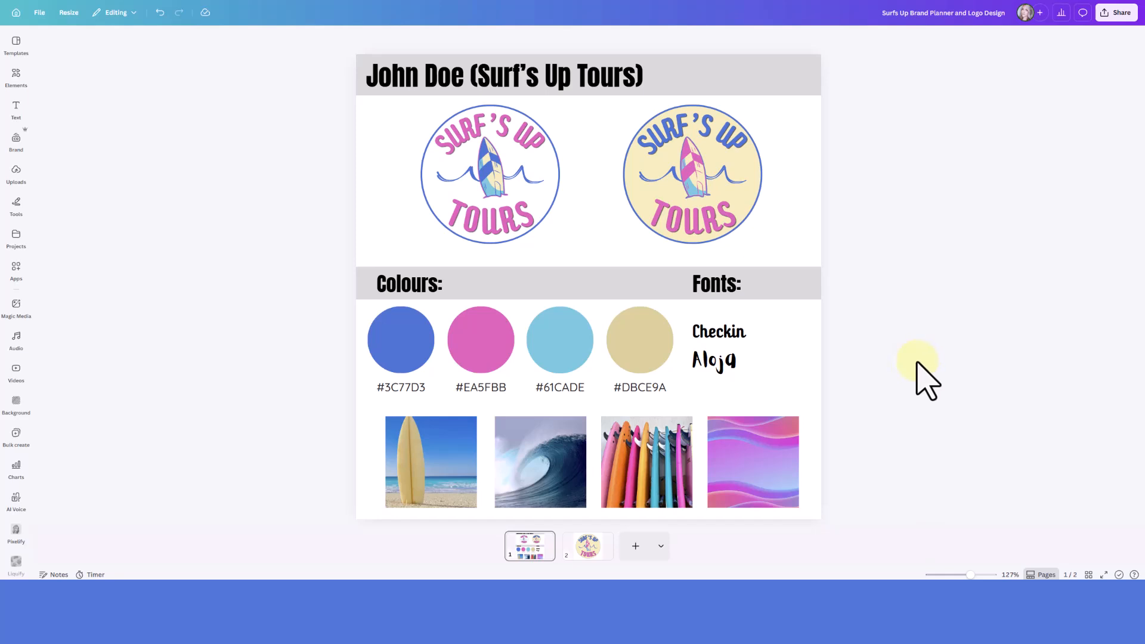
# Download only page 2 with the cream logo as a PNG with a transparent background.
pyautogui.click(588, 547)
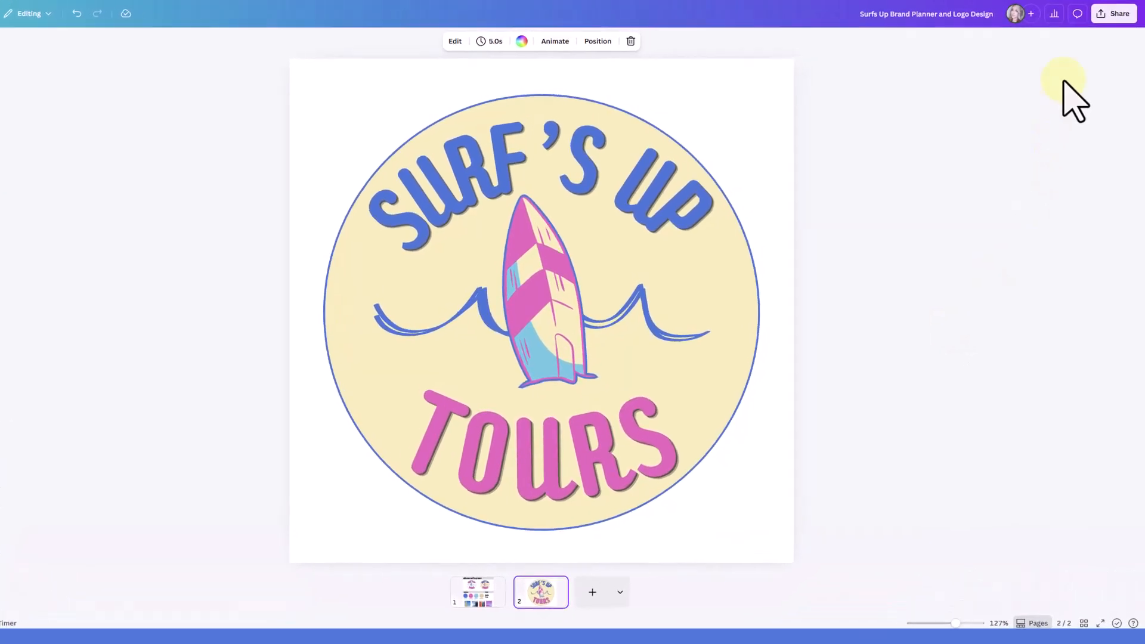
pyautogui.click(1111, 14)
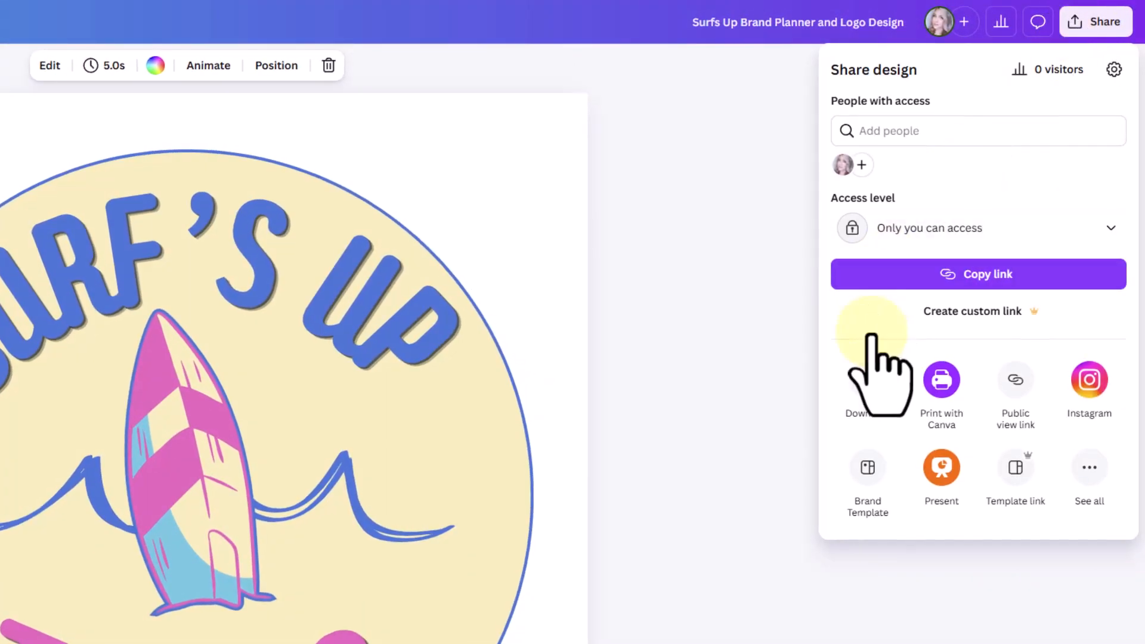
pyautogui.click(870, 382)
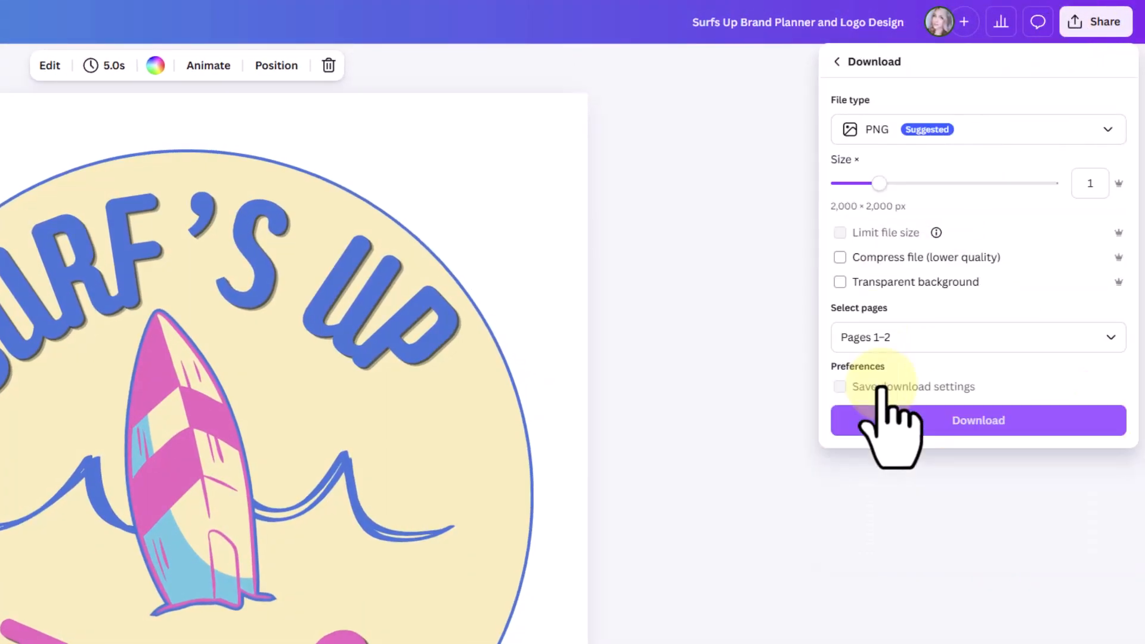
pyautogui.click(1032, 336)
pyautogui.click(958, 414)
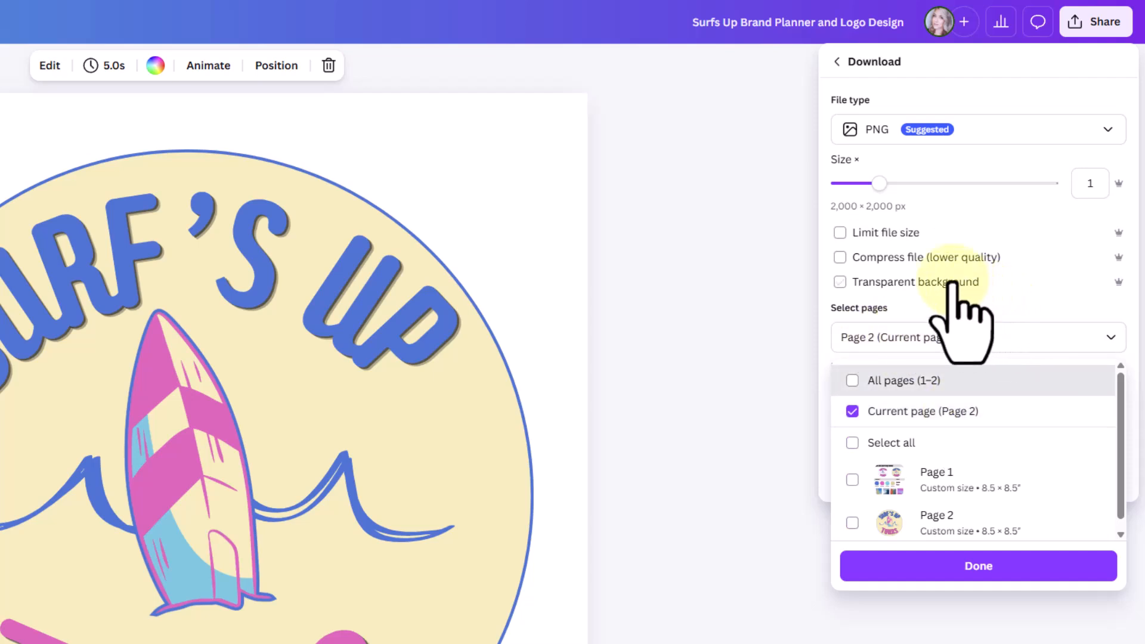
pyautogui.click(850, 281)
pyautogui.click(851, 282)
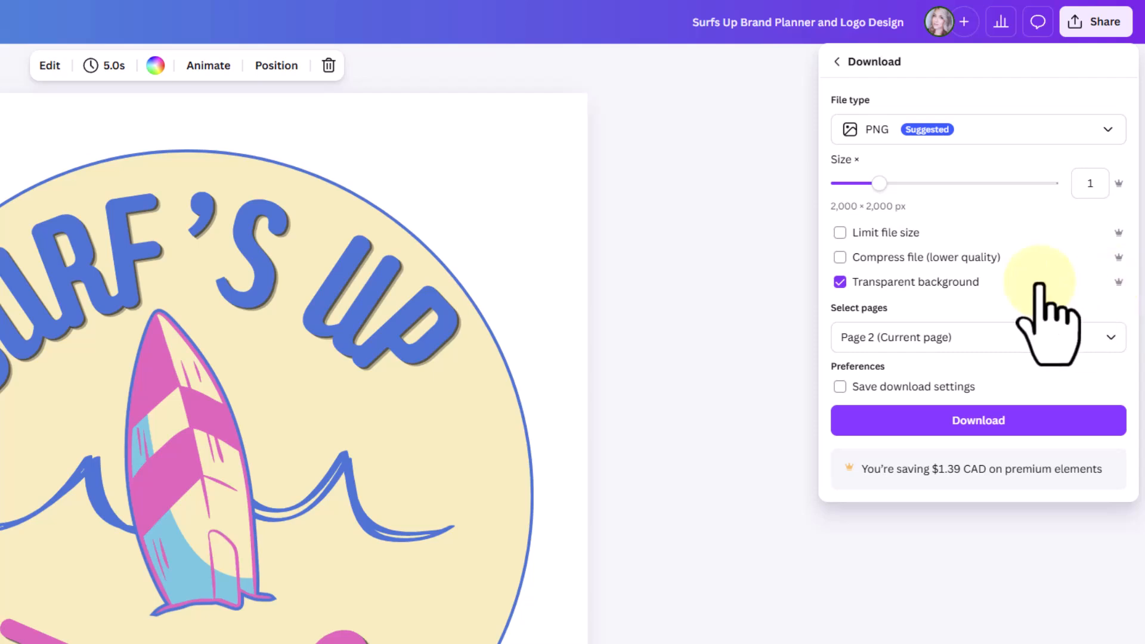
pyautogui.click(881, 424)
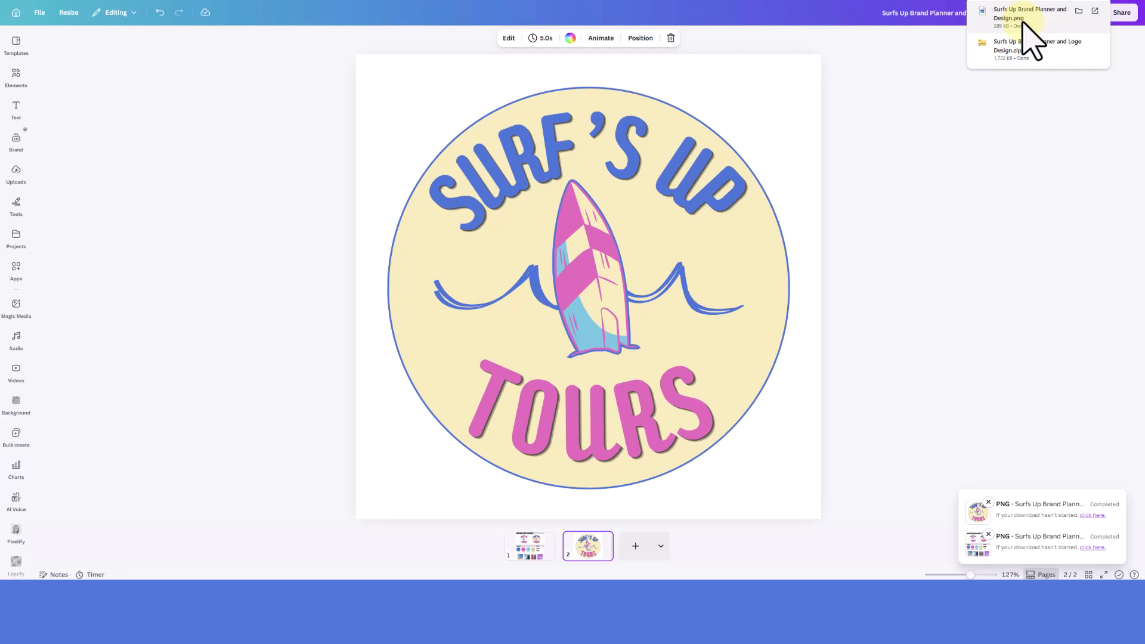
# Open the downloaded logo PNG in the image viewer and maximize its window to check the transparent background.
pyautogui.click(1028, 22)
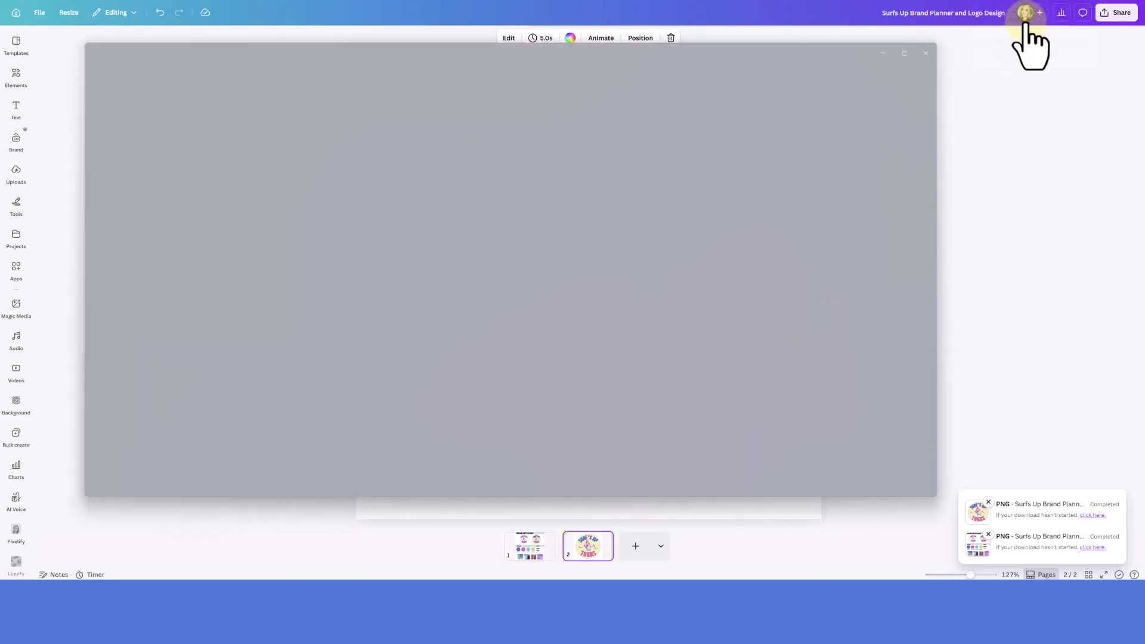
pyautogui.click(904, 53)
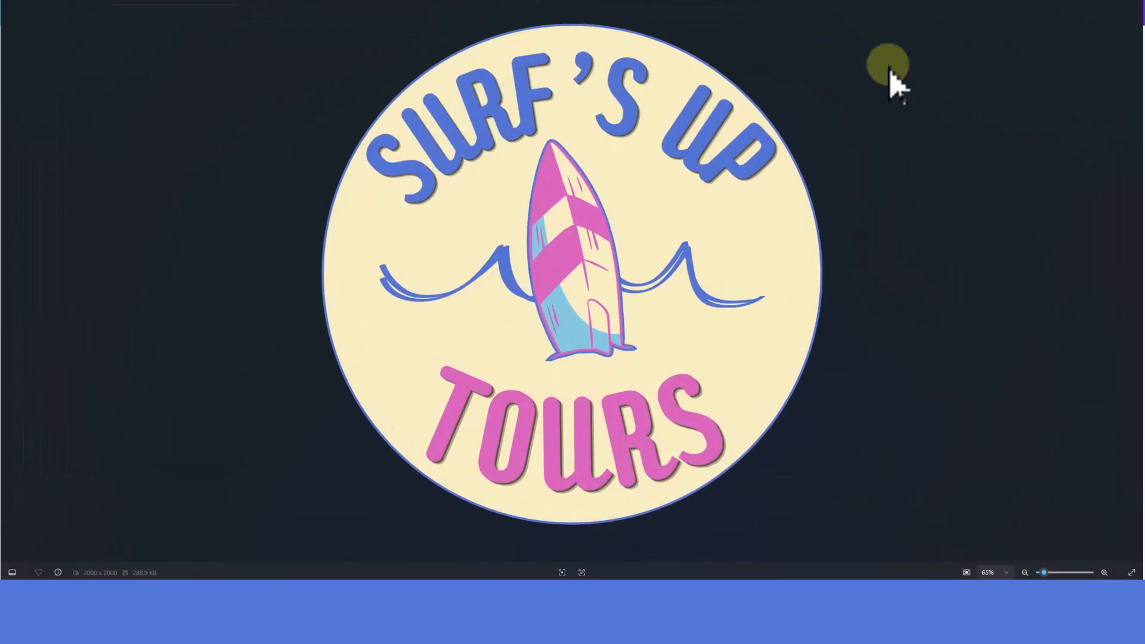